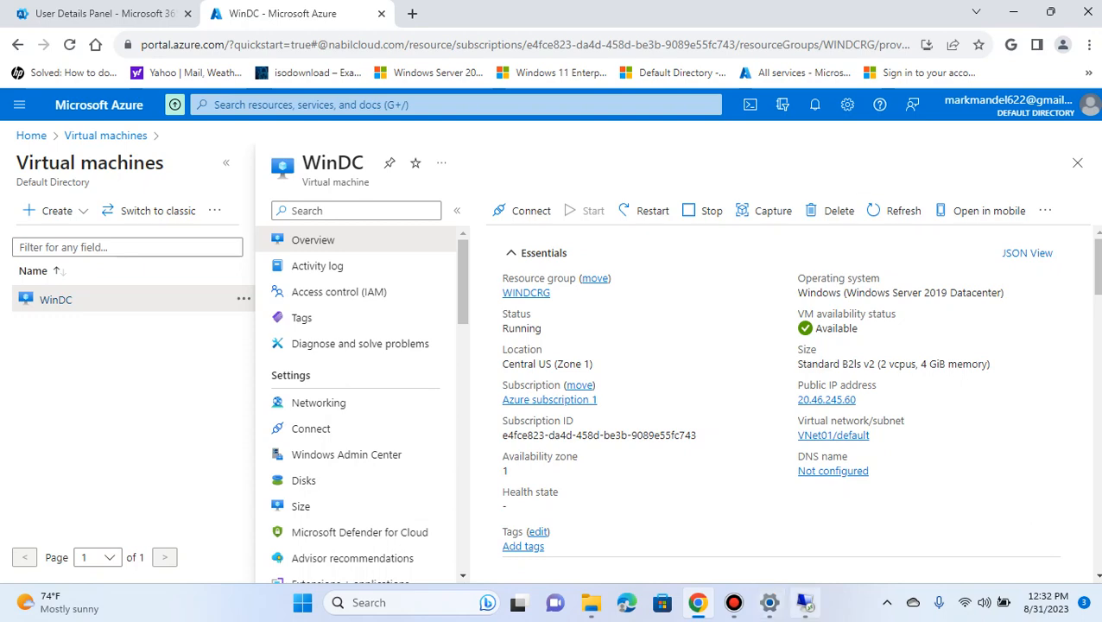
# Switch from the Azure portal to the WinDC remote desktop session and show it full screen
pyautogui.click(803, 603)
pyautogui.click(924, 138)
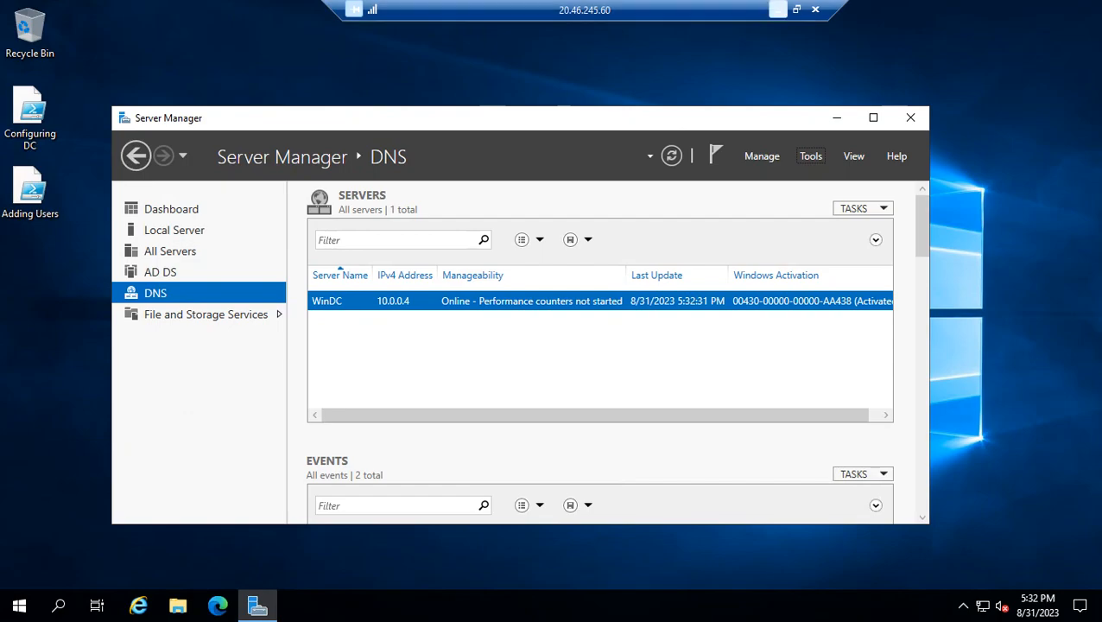
pyautogui.click(796, 10)
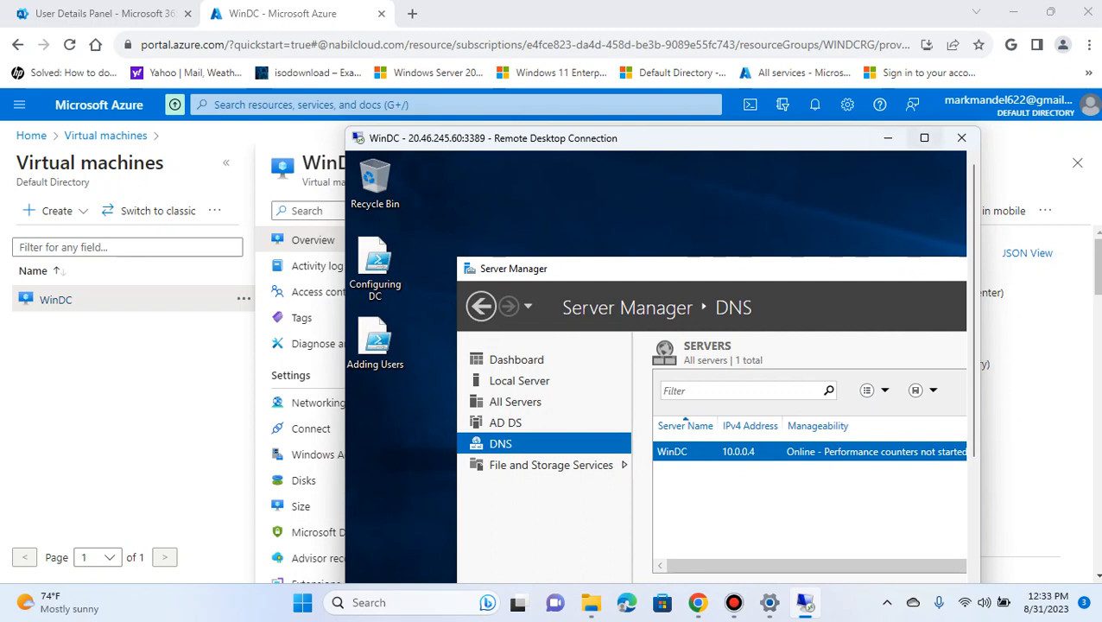
pyautogui.click(924, 137)
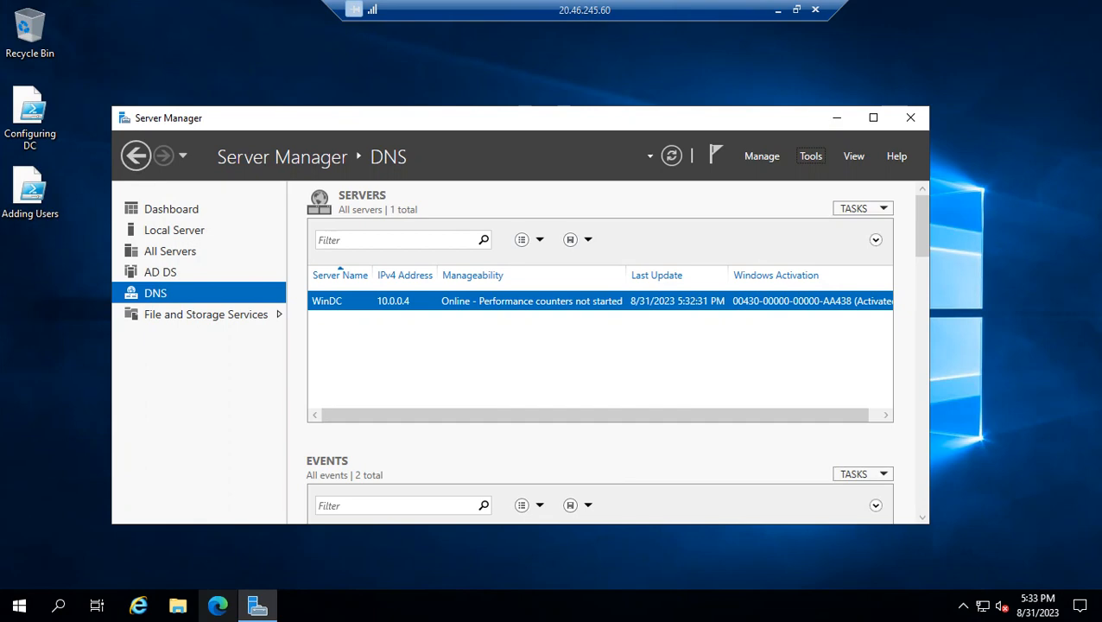
# Open Google in Microsoft Edge on the server, dismissing the restore-pages prompt, and search for "azure ad connect download"
pyautogui.click(217, 606)
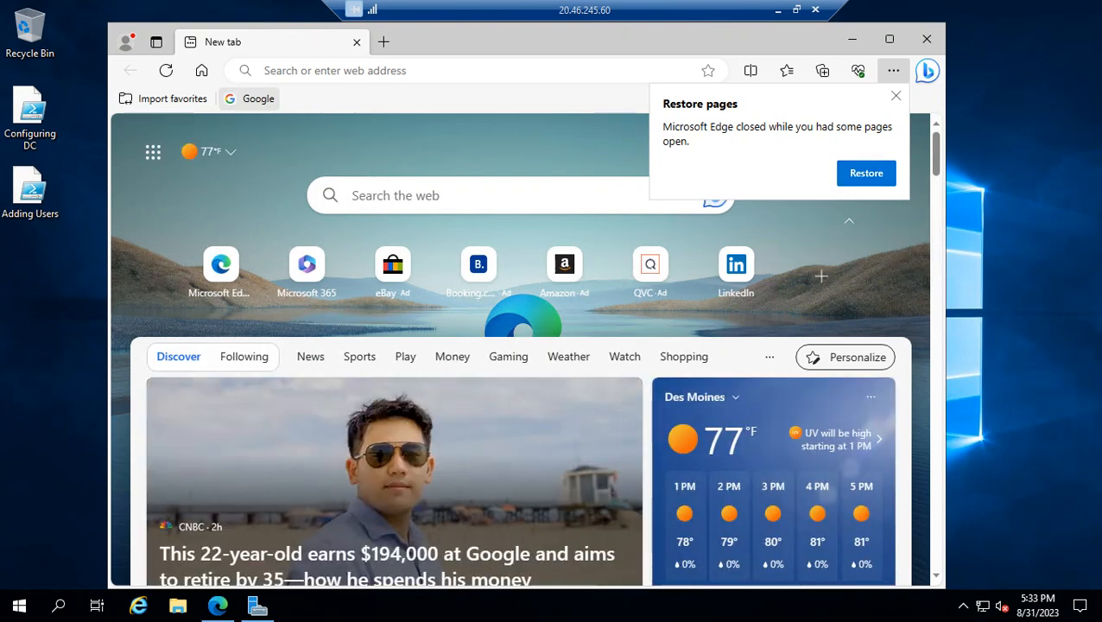
pyautogui.click(250, 99)
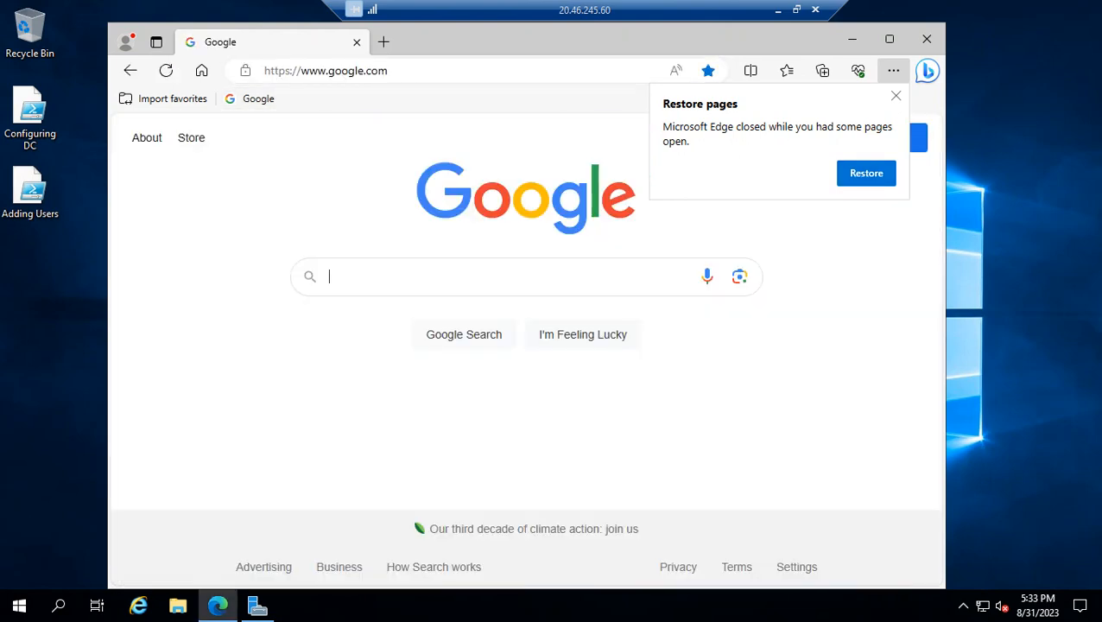
pyautogui.click(896, 96)
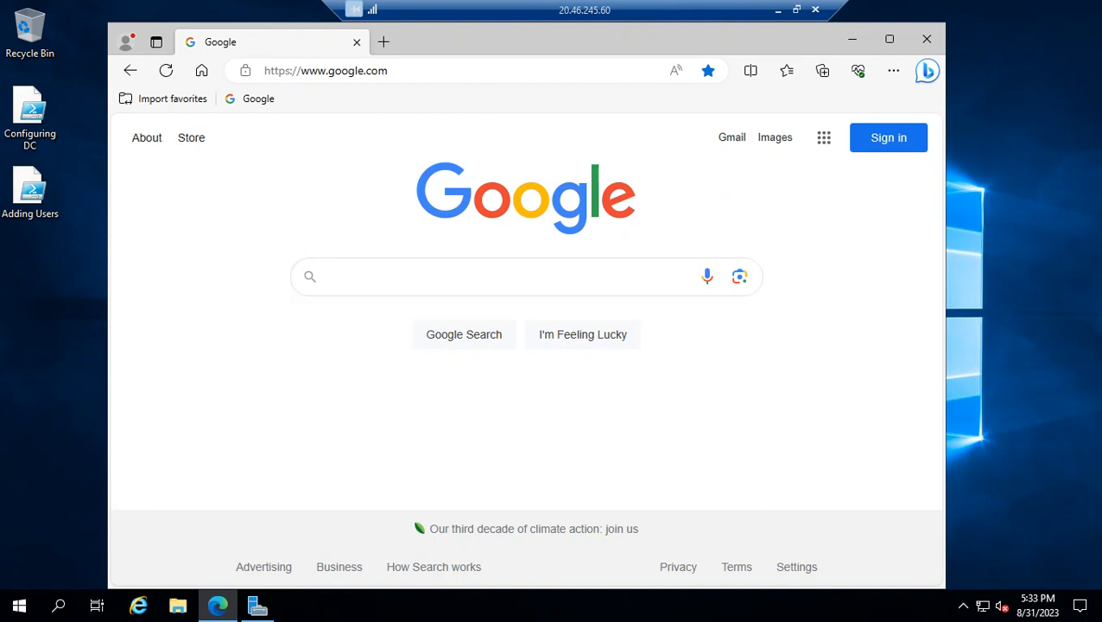
pyautogui.write('a')
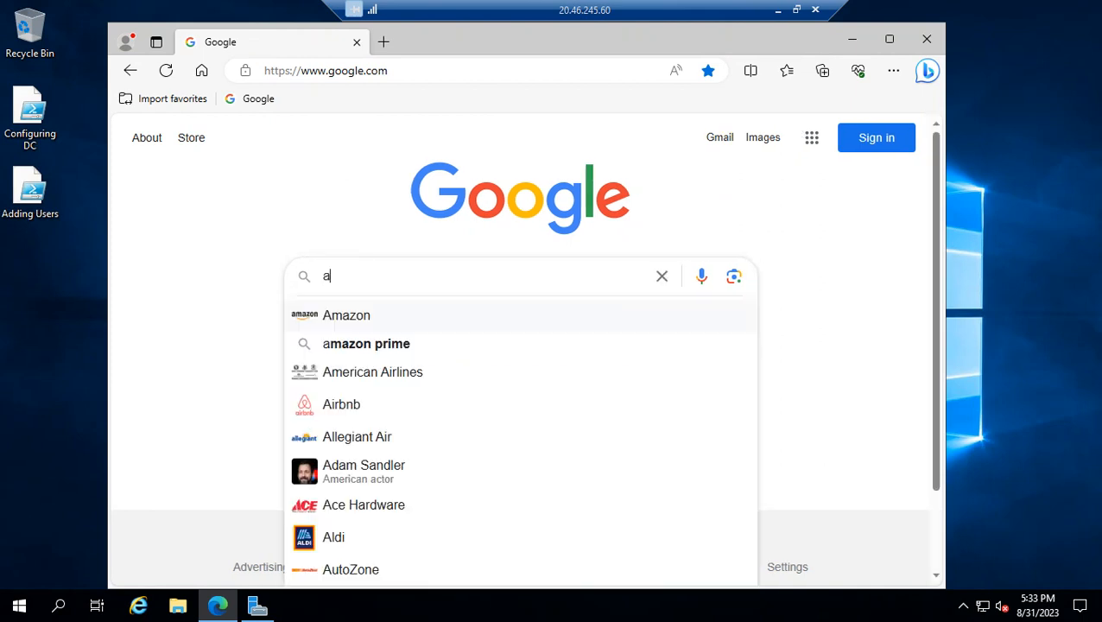
pyautogui.write('zure a')
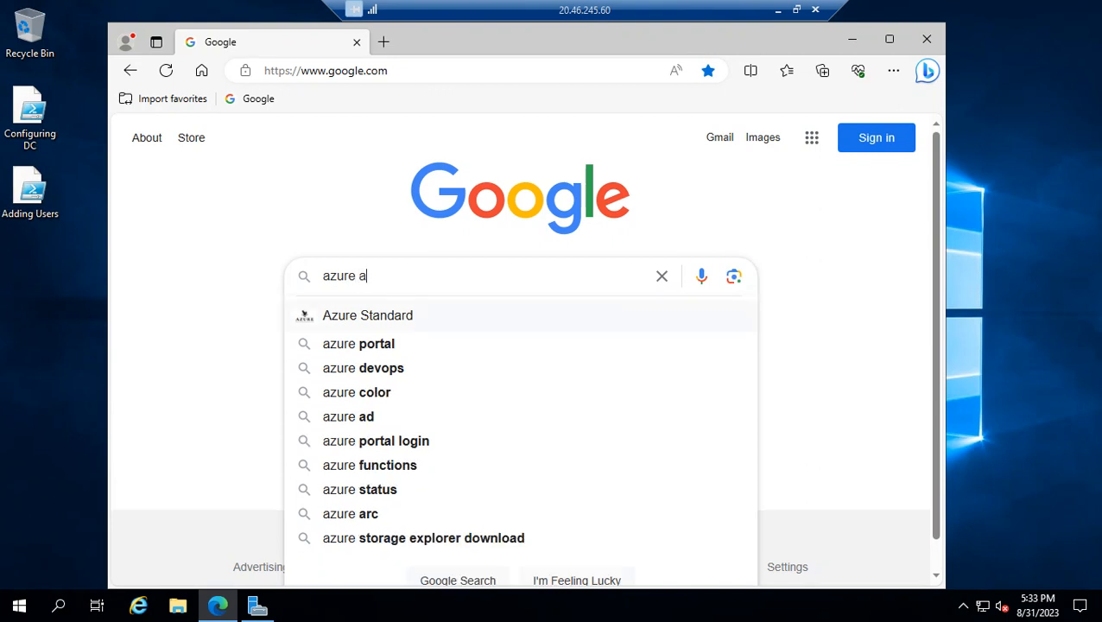
pyautogui.write('d connect download')
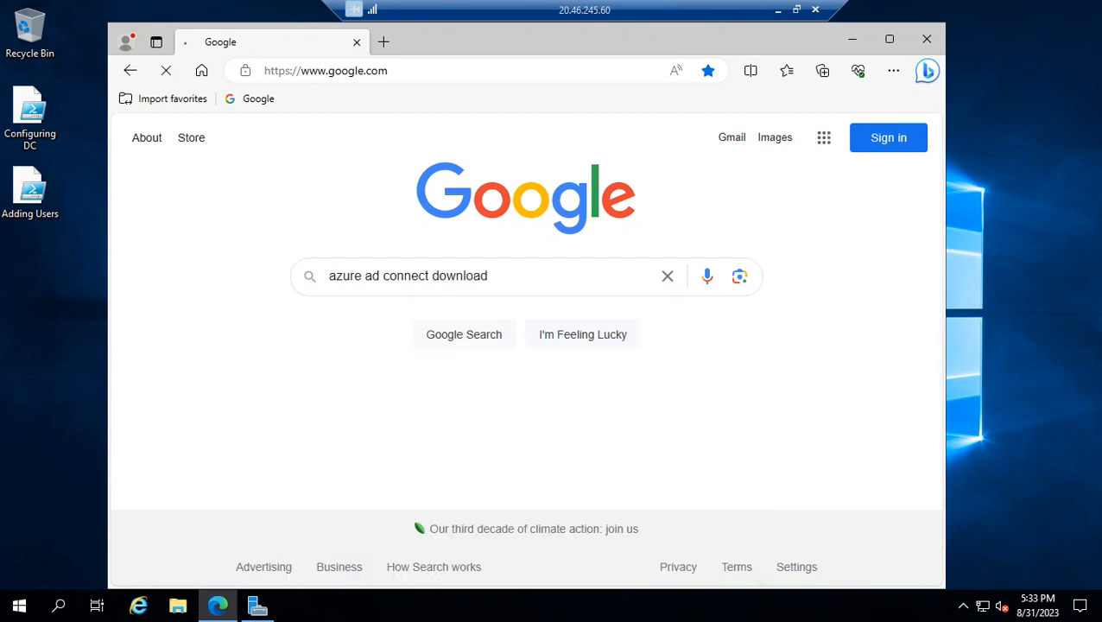
pyautogui.click(404, 312)
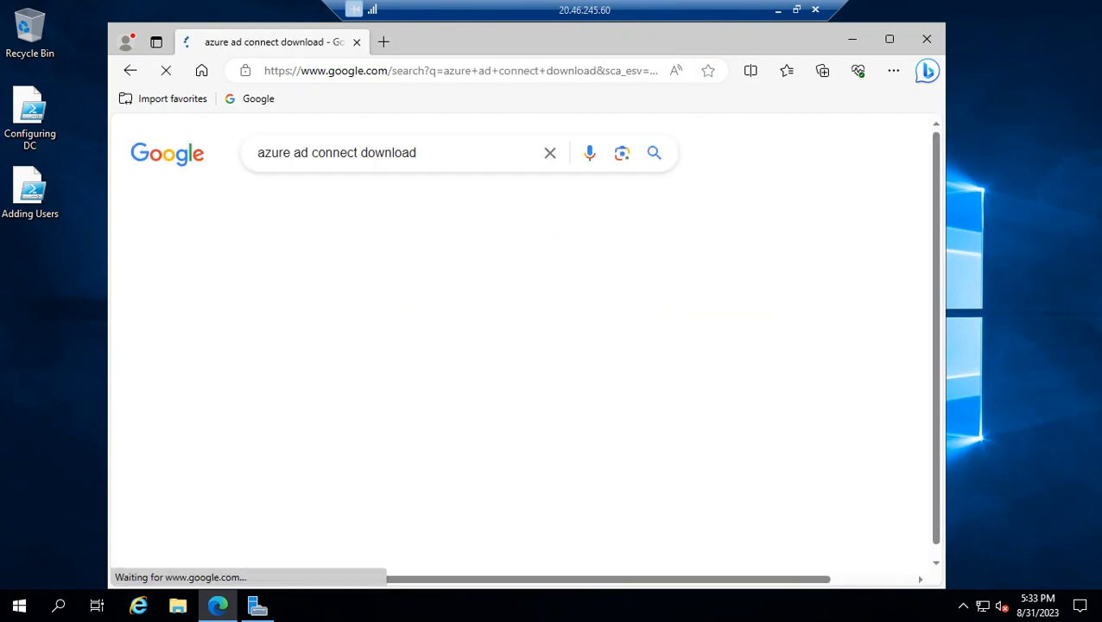
# Open the Microsoft Download Center result for Azure AD Connect V2 and download the English installer
pyautogui.click(302, 317)
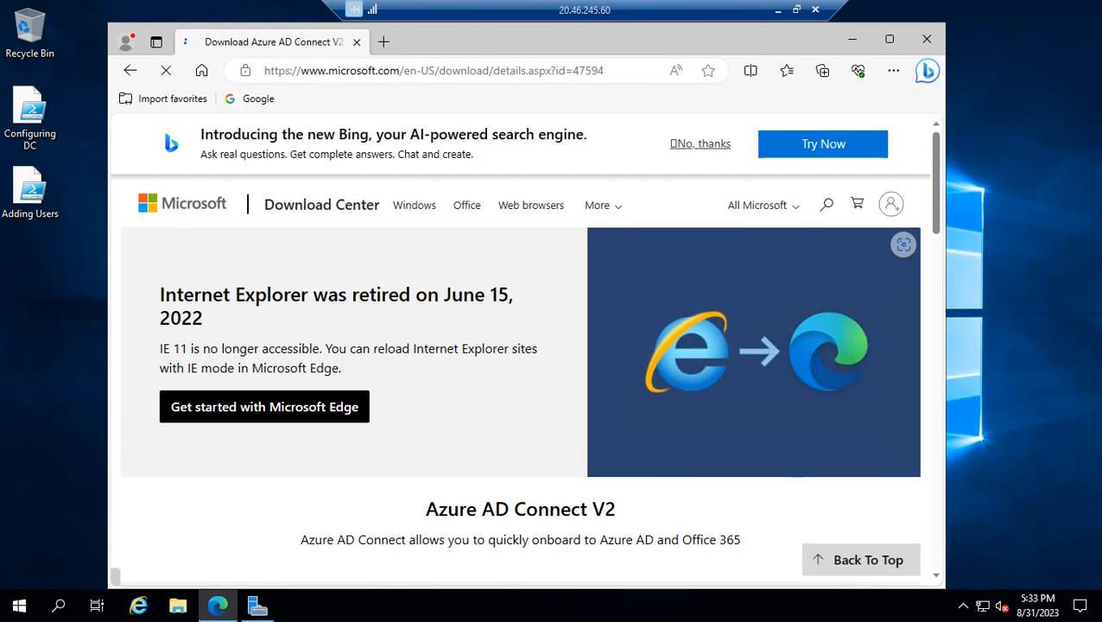
pyautogui.scroll(-3, 520, 346)
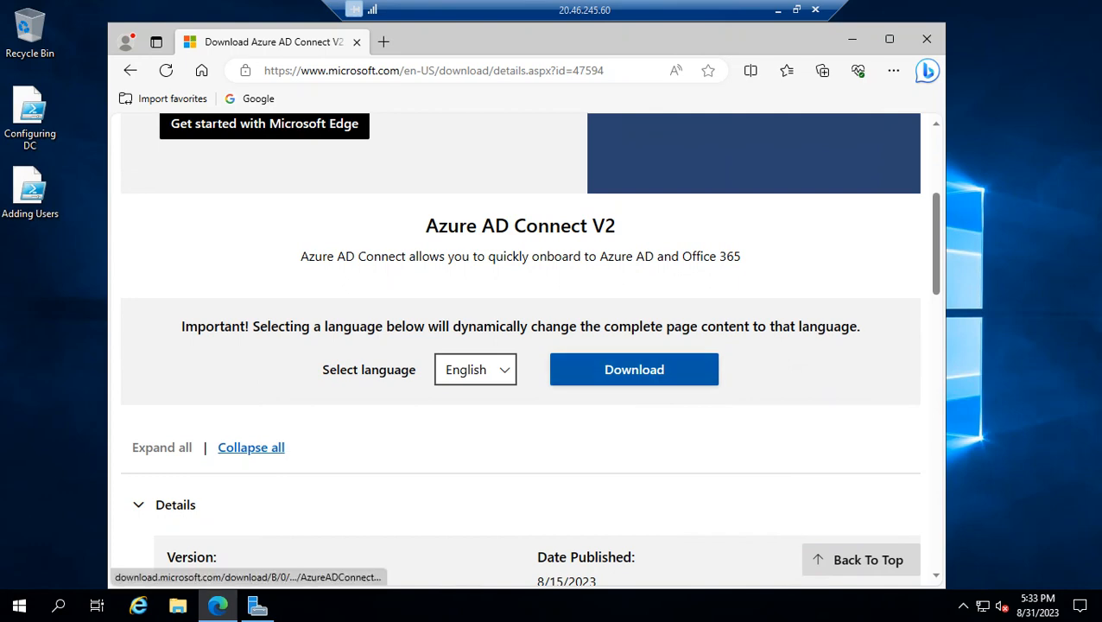
pyautogui.scroll(-2, 521, 346)
pyautogui.scroll(2, 520, 346)
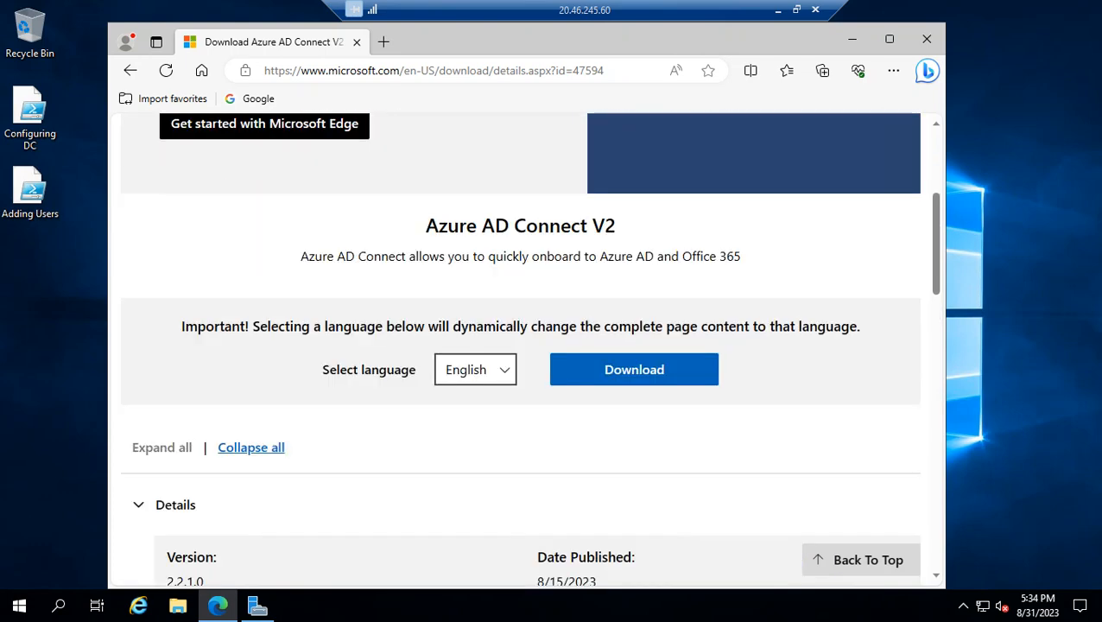
pyautogui.click(634, 369)
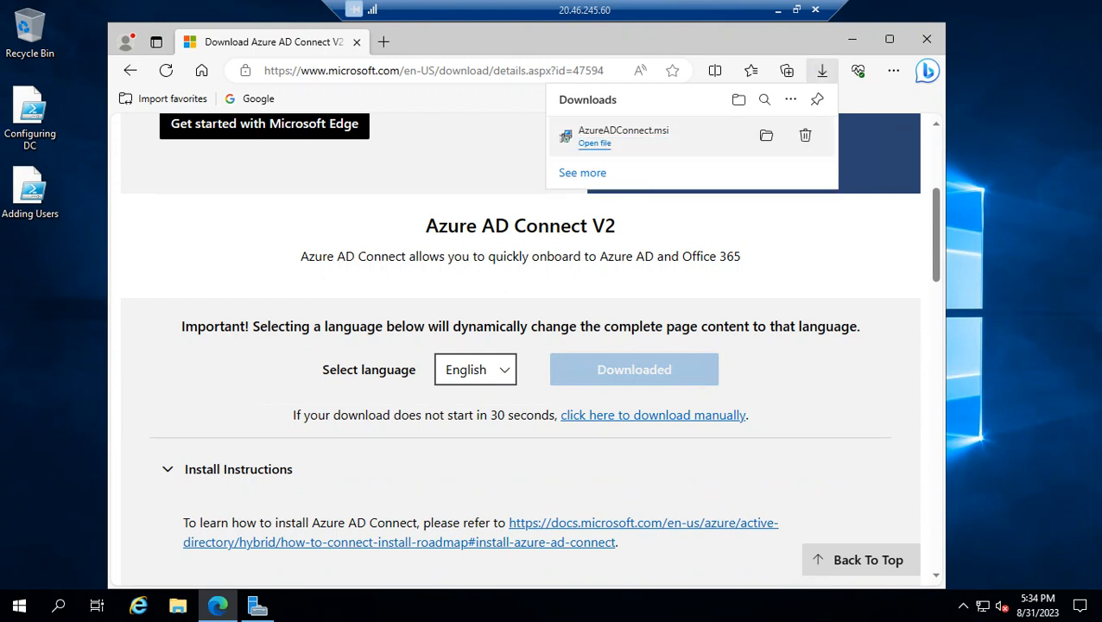
# Run the downloaded AzureADConnect.msi and close the browser
pyautogui.click(595, 142)
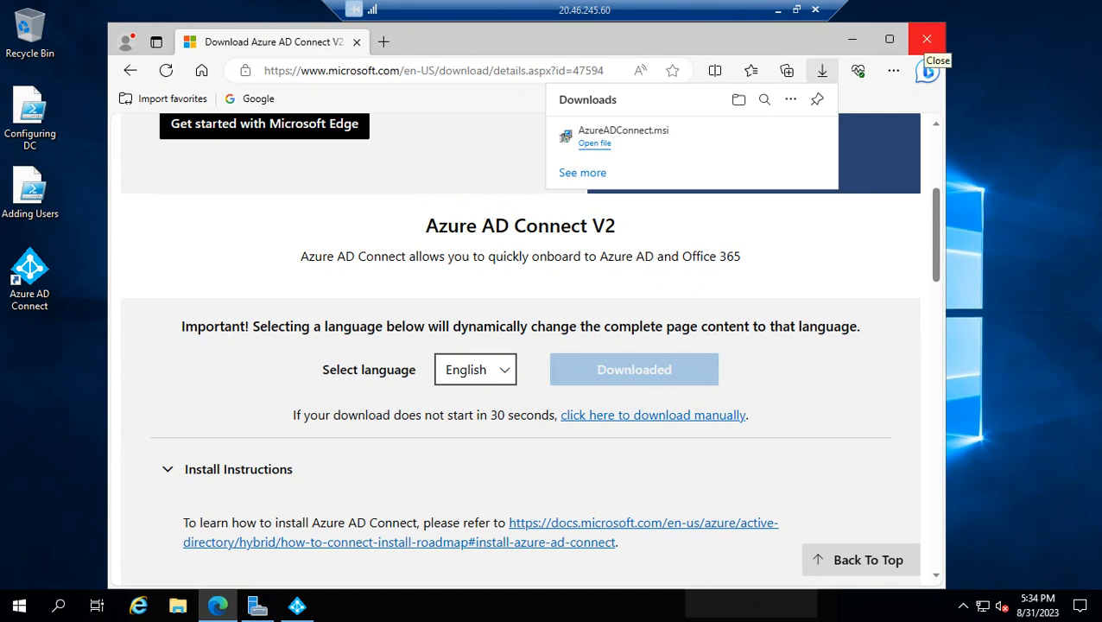
pyautogui.click(927, 39)
pyautogui.click(927, 39)
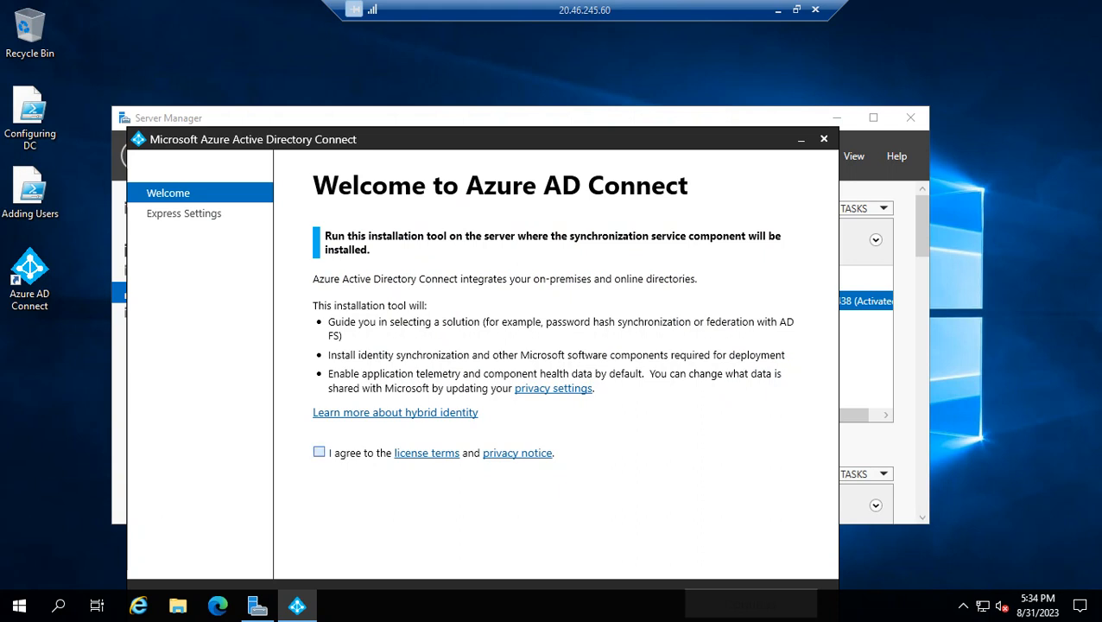
# Agree to the Azure AD Connect license terms and proceed with express settings to the Azure AD credentials page
pyautogui.click(319, 452)
pyautogui.moveTo(466, 139); pyautogui.dragTo(482, 68)
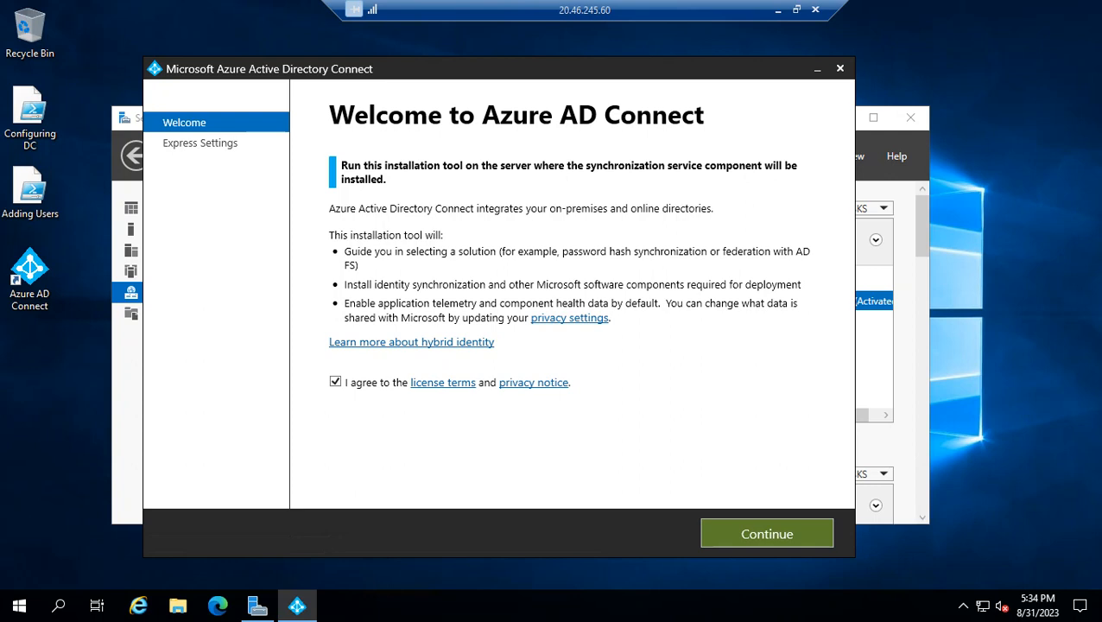
pyautogui.click(767, 534)
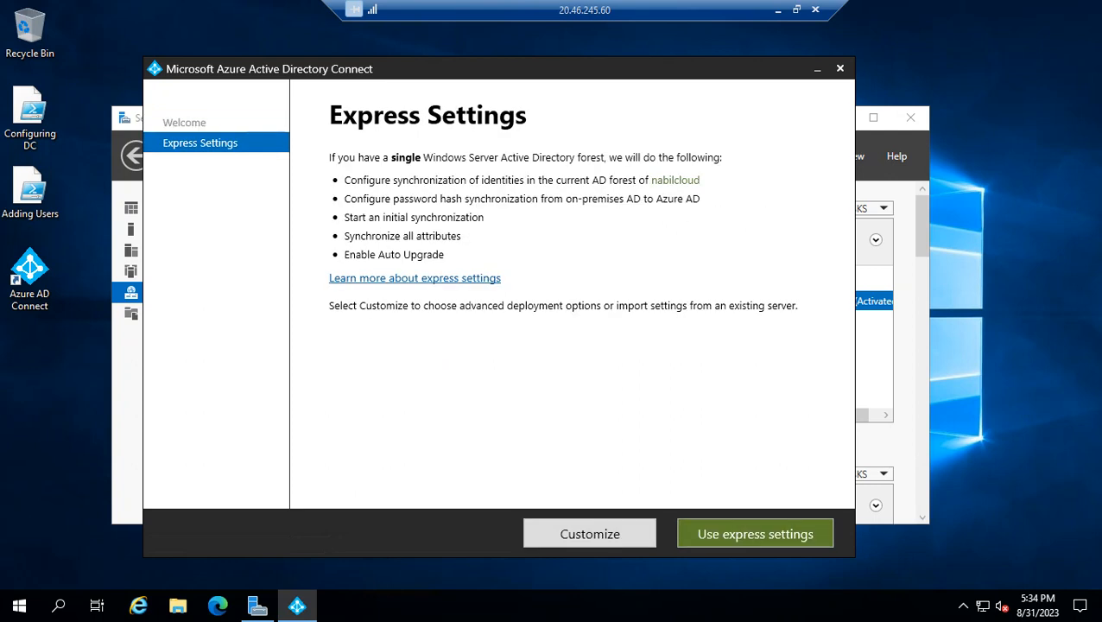
pyautogui.click(767, 534)
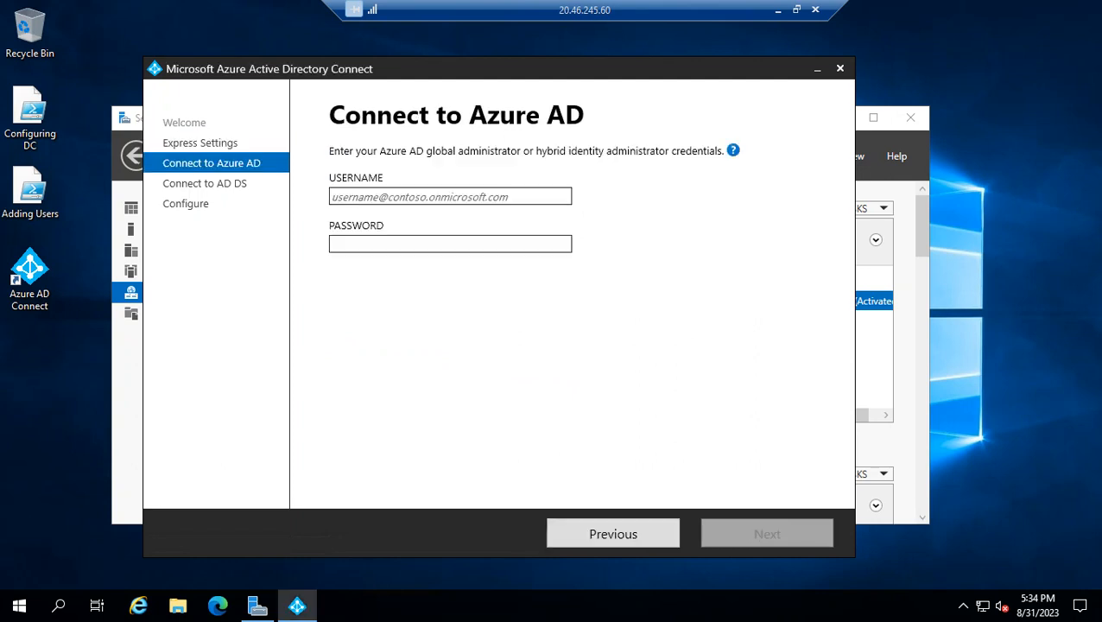
pyautogui.click(612, 534)
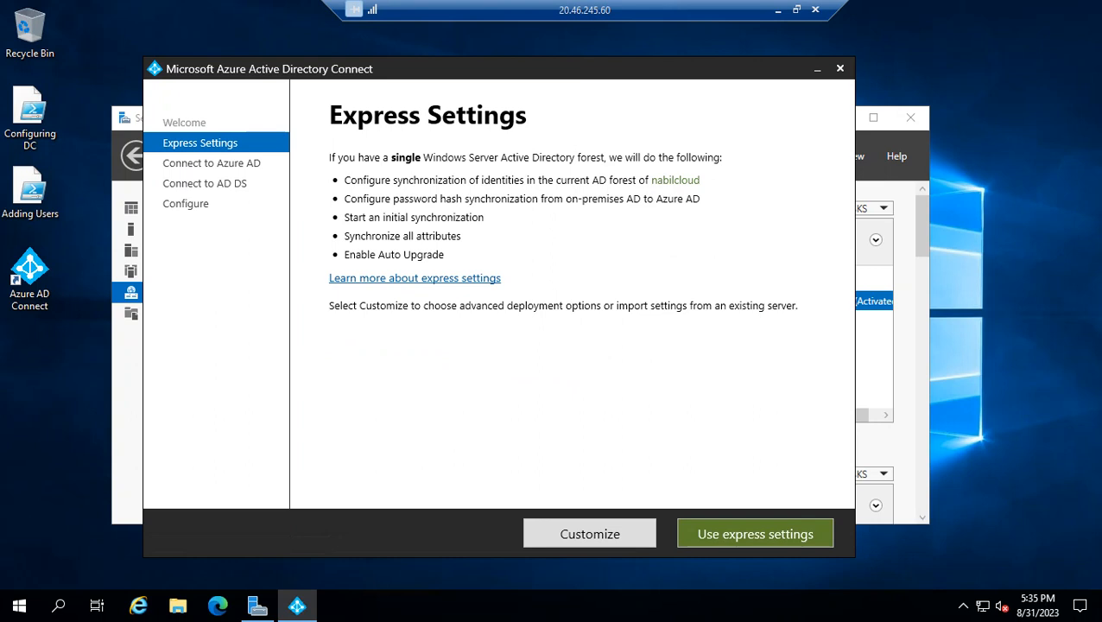
pyautogui.click(755, 534)
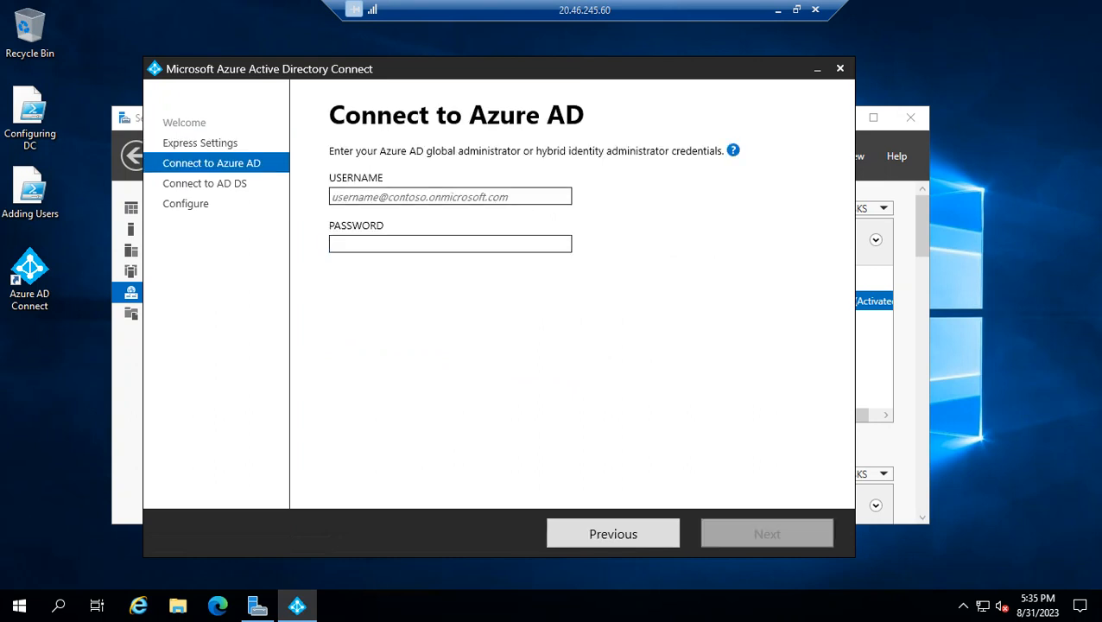
# Switch to the Azure portal in Chrome and open the list of all users in Azure Active Directory
pyautogui.click(447, 196)
pyautogui.click(779, 10)
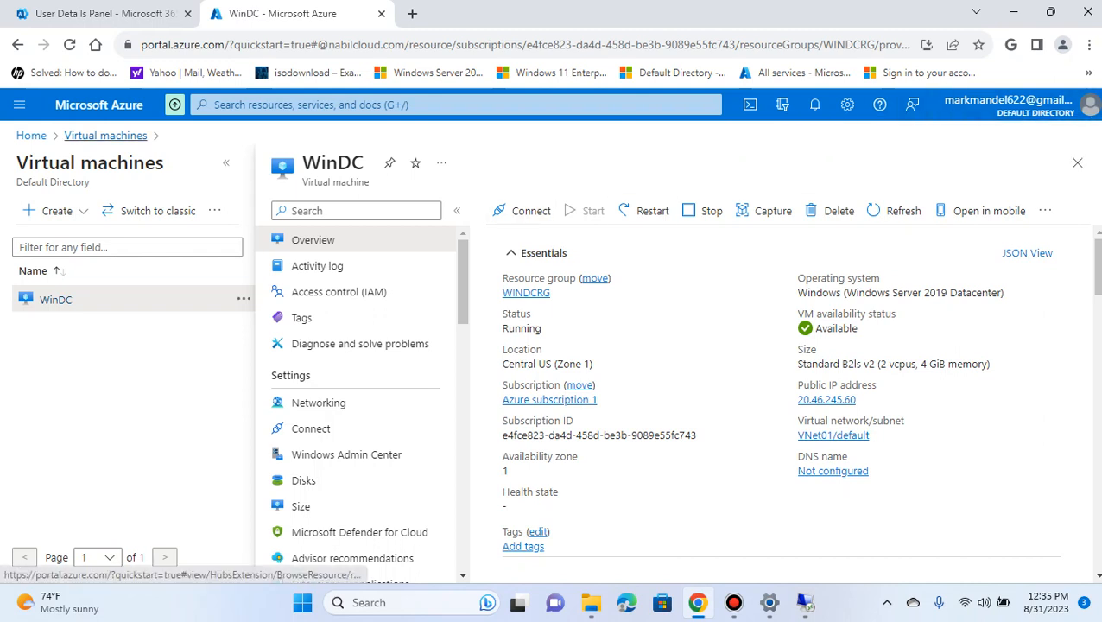
pyautogui.click(31, 136)
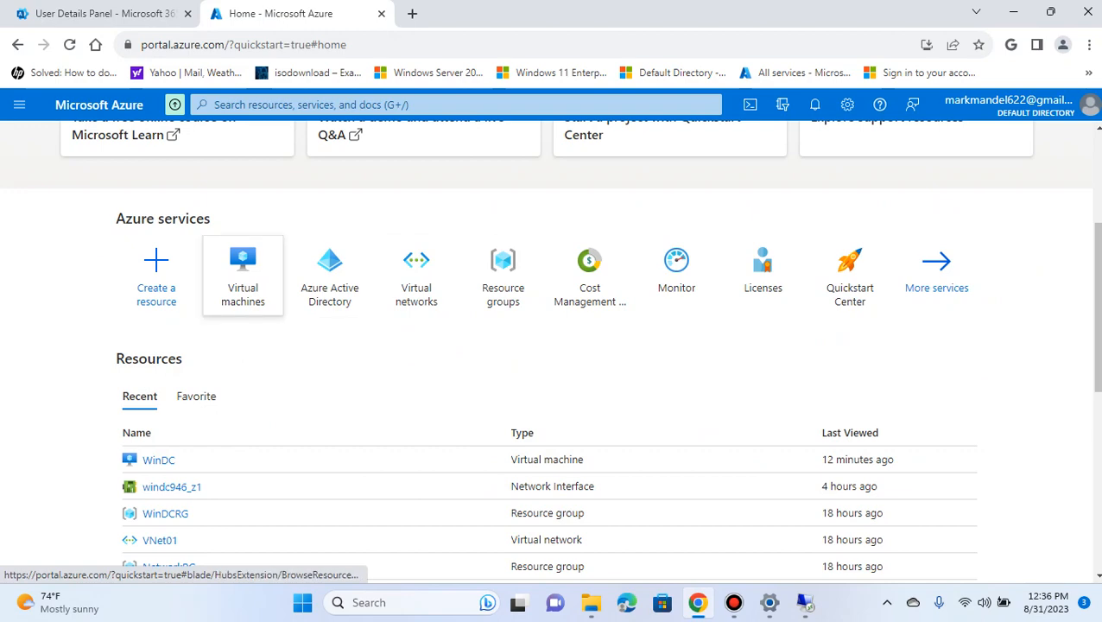
pyautogui.click(329, 272)
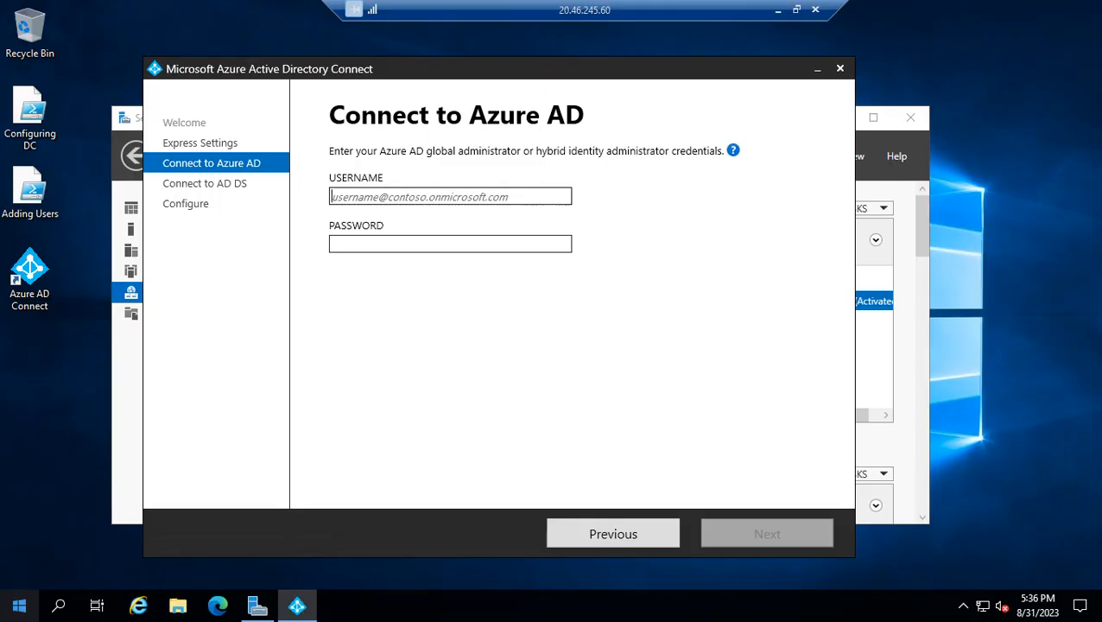
pyautogui.click(19, 606)
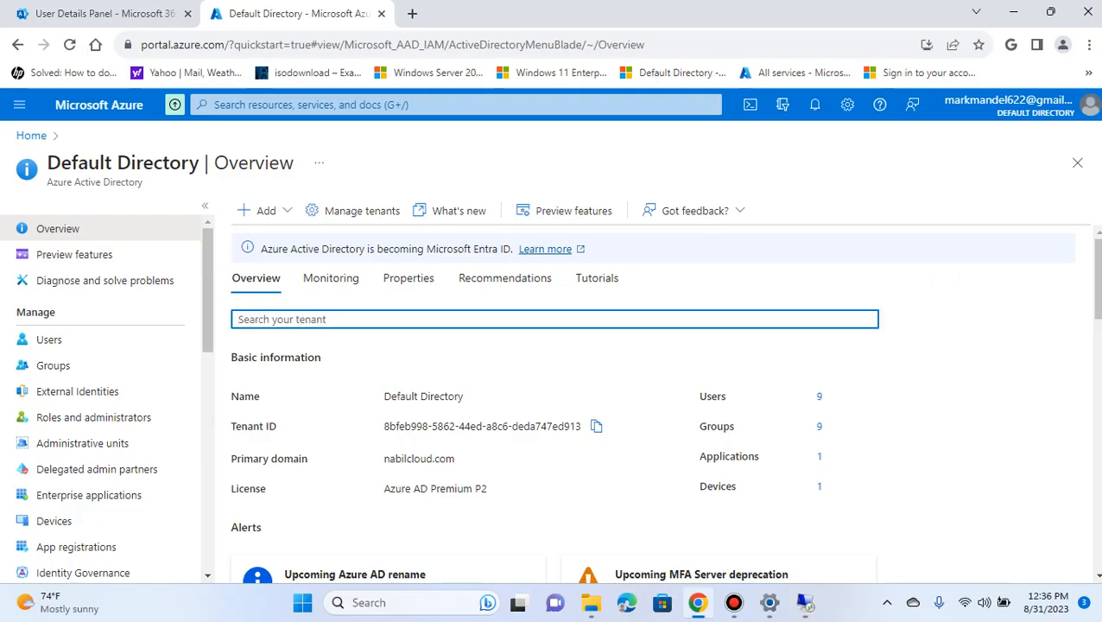
pyautogui.click(50, 339)
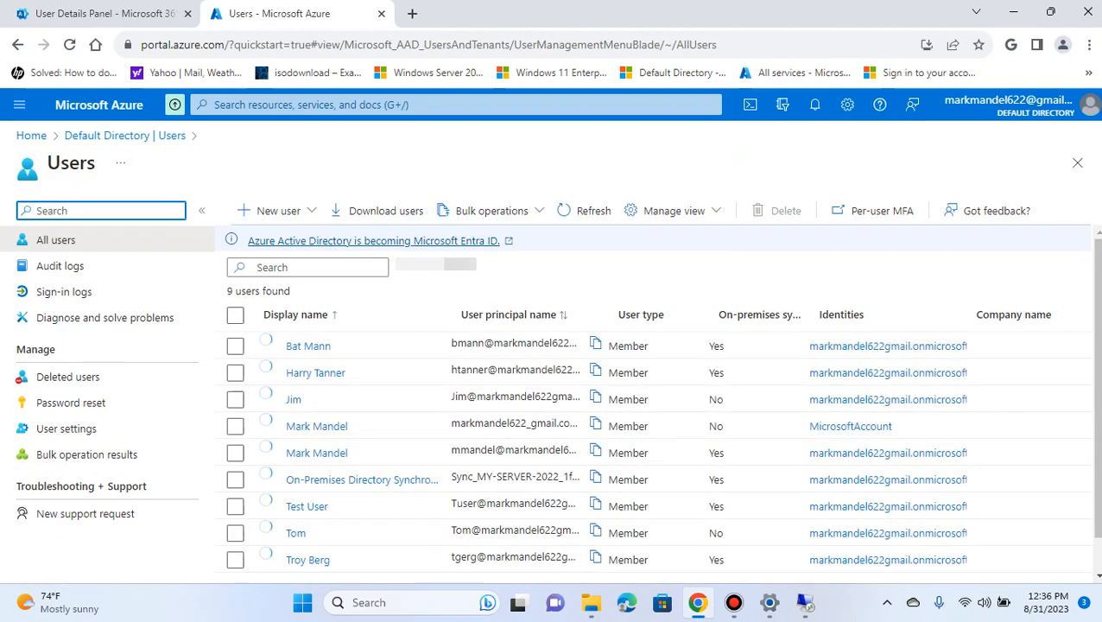
pyautogui.scroll(-1, 519, 337)
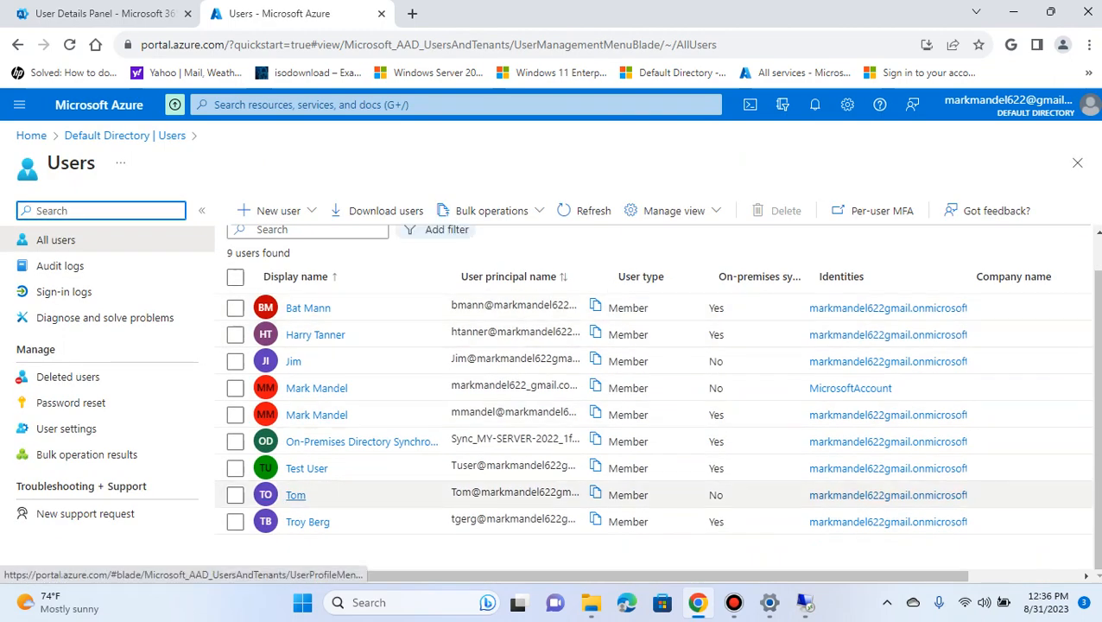
# Open the profile of the cloud-only user just above the last entry and examine the sign-in name and assigned roles
pyautogui.click(296, 495)
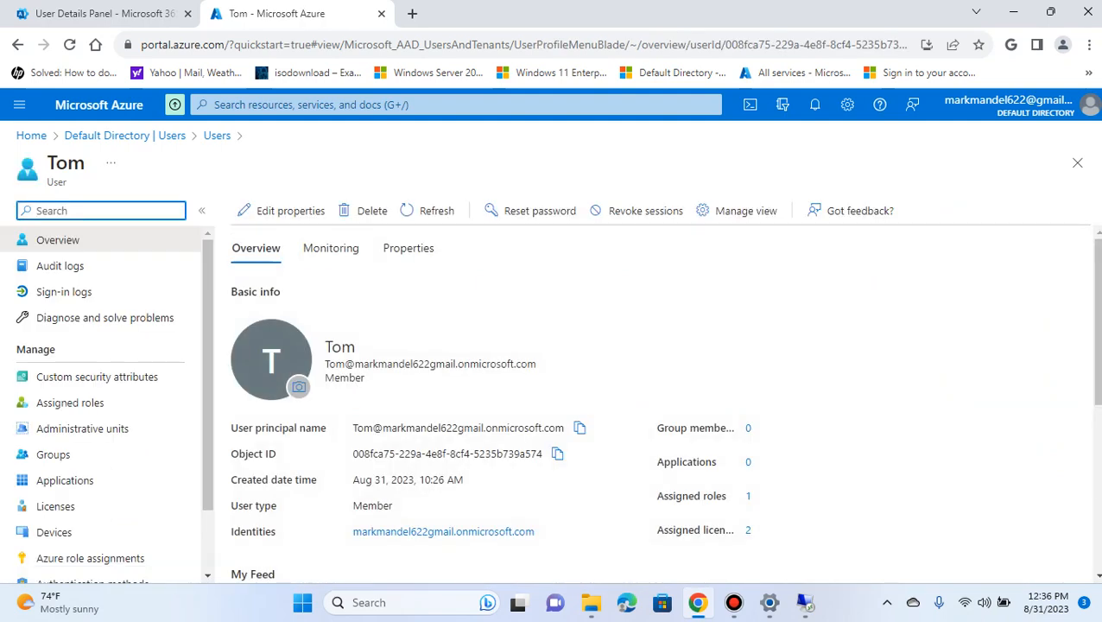
pyautogui.moveTo(444, 364); pyautogui.dragTo(536, 364)
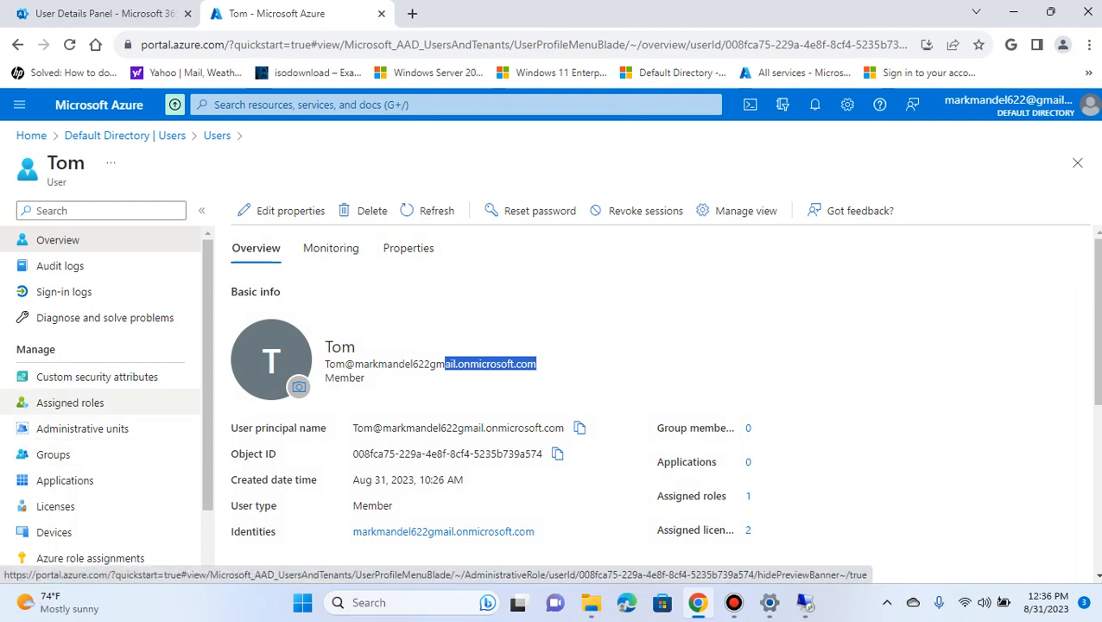
pyautogui.click(70, 402)
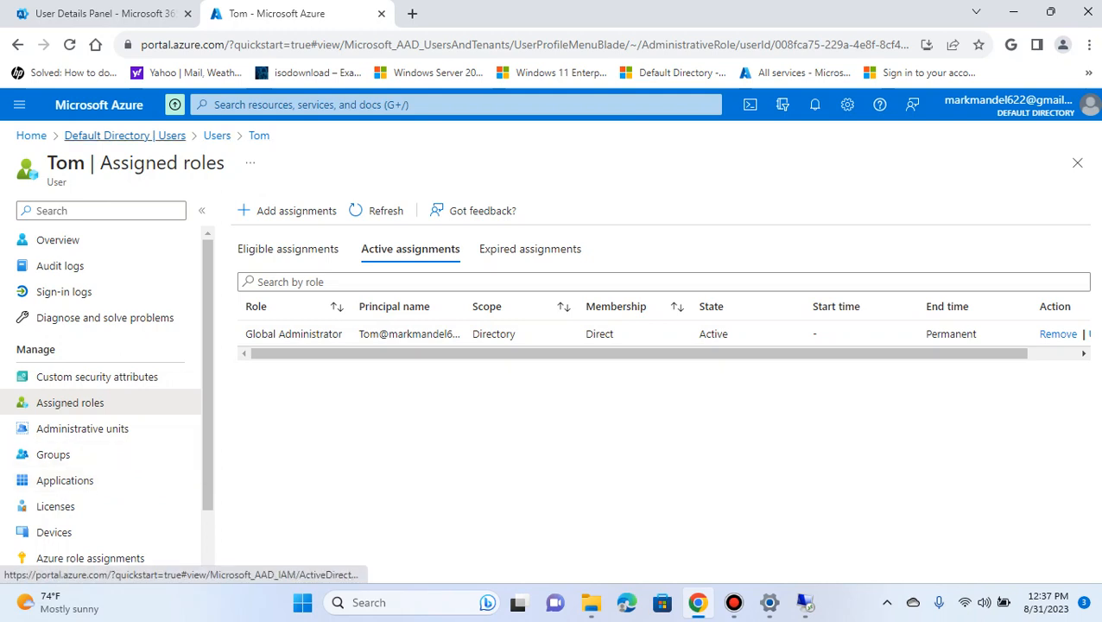
# Return to the Default Directory, look through its management options, and reopen the same cloud-only user's profile from the user list
pyautogui.click(124, 136)
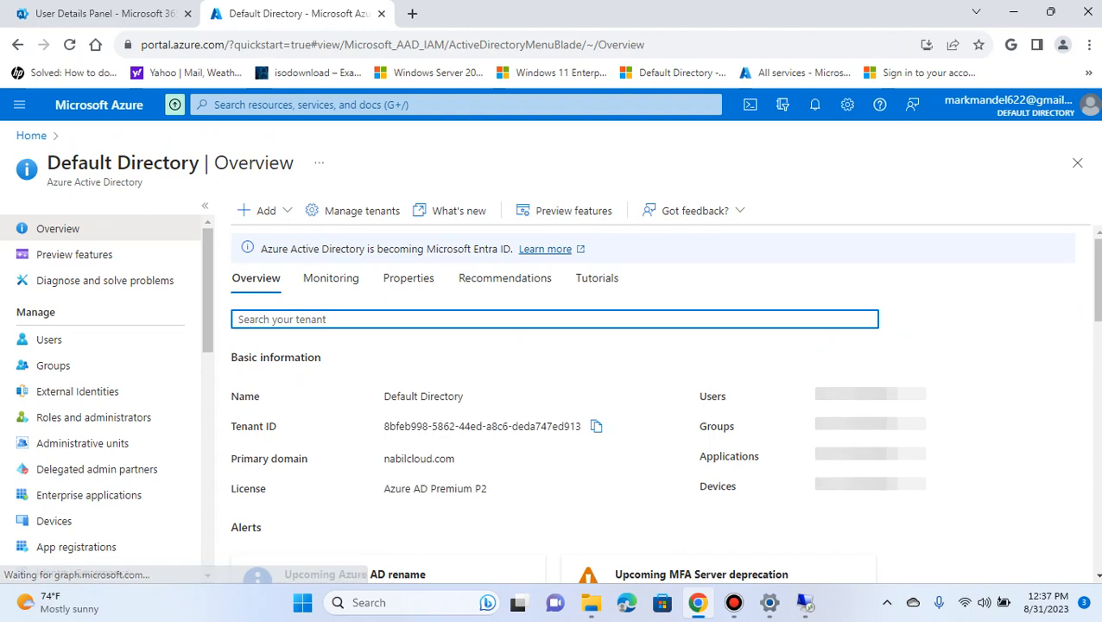
pyautogui.scroll(-2, 93, 417)
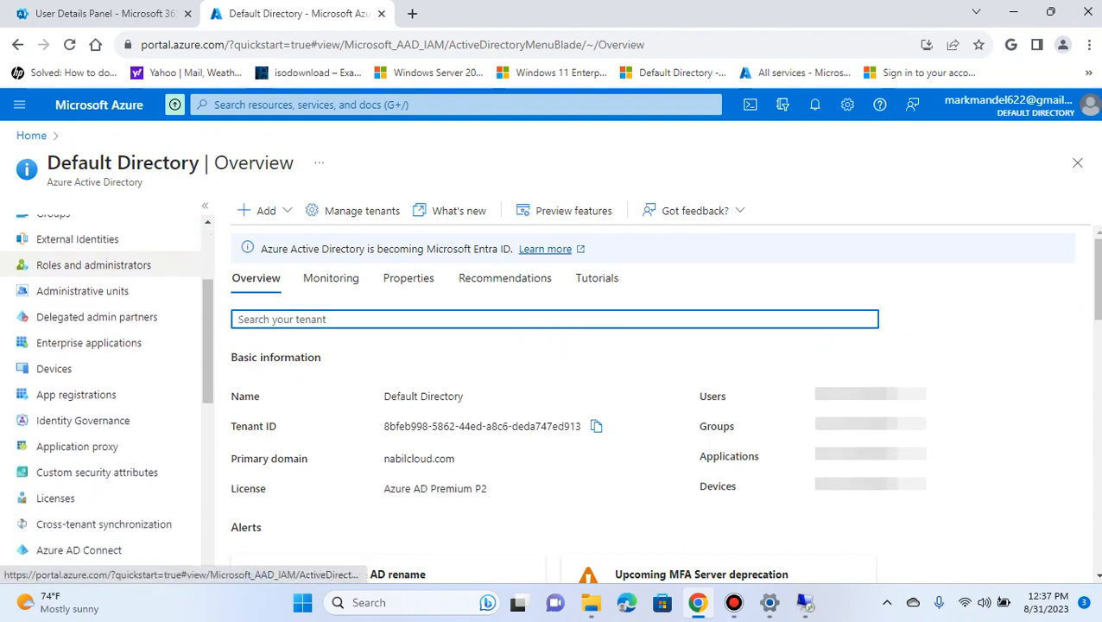
pyautogui.scroll(-2, 95, 363)
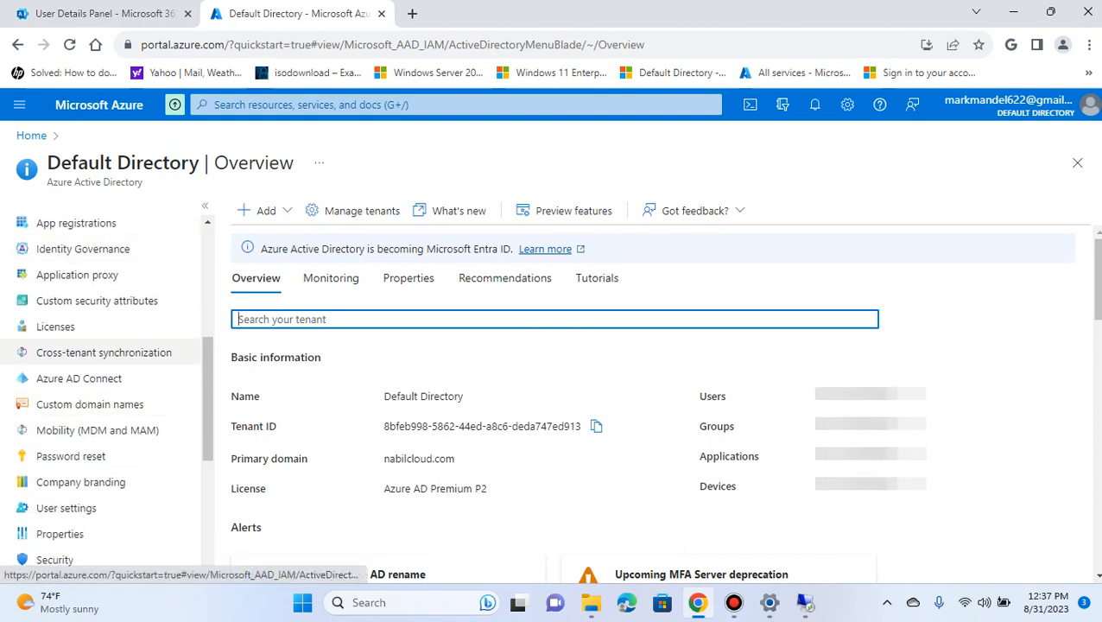
pyautogui.scroll(4, 95, 350)
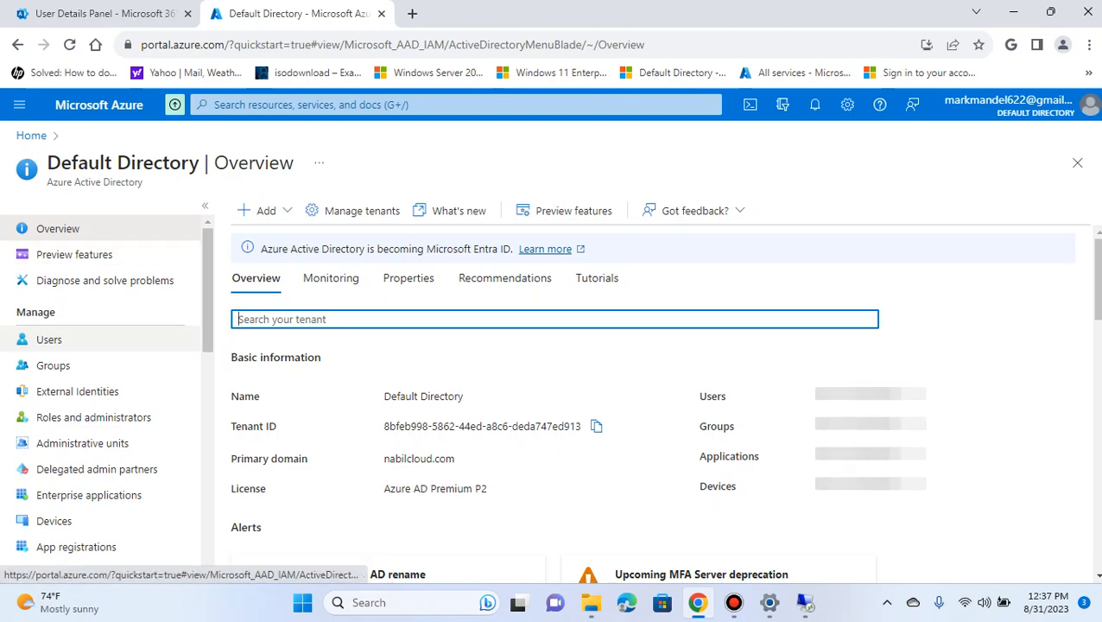
pyautogui.click(48, 340)
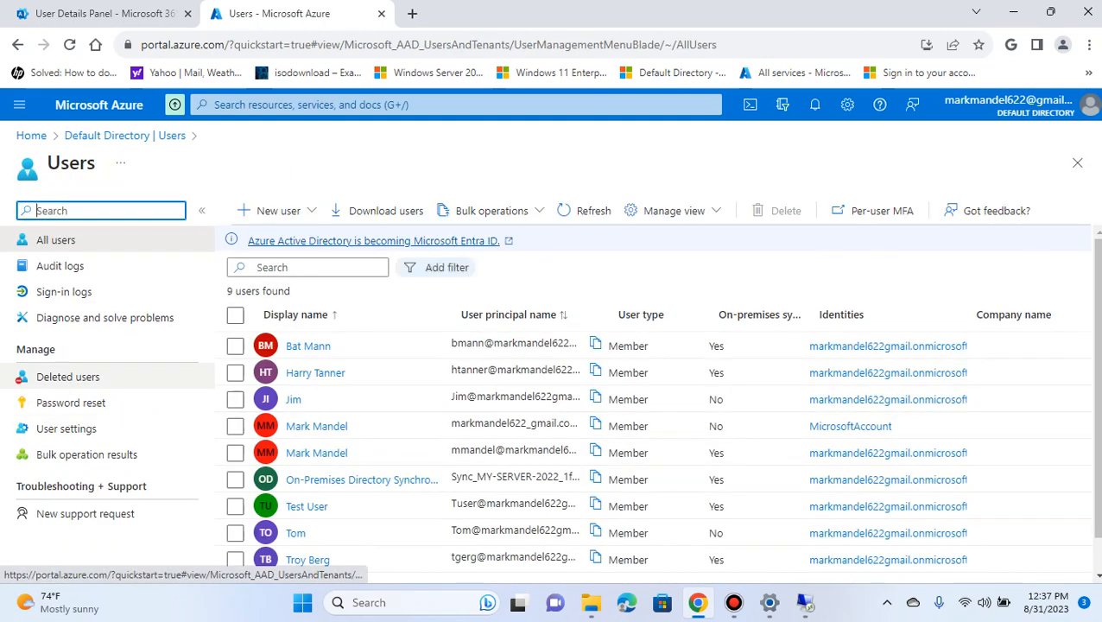
pyautogui.scroll(-1, 307, 471)
pyautogui.click(296, 495)
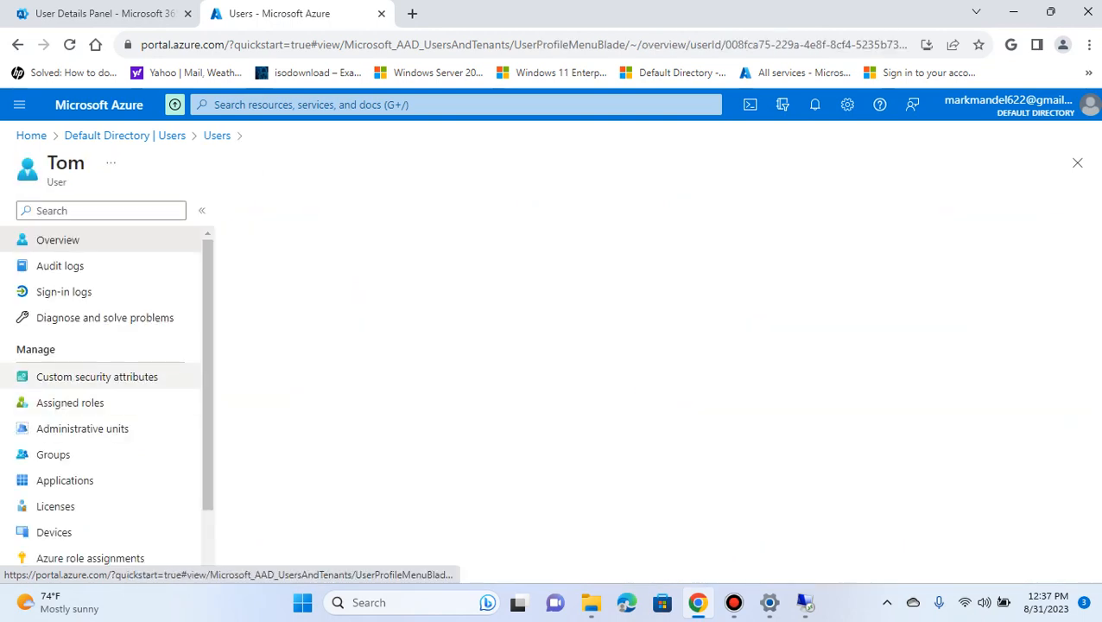
# Check the cloud-only user's authentication methods in the Azure portal and compare them with the Azure AD Connect credentials request
pyautogui.scroll(-1, 95, 376)
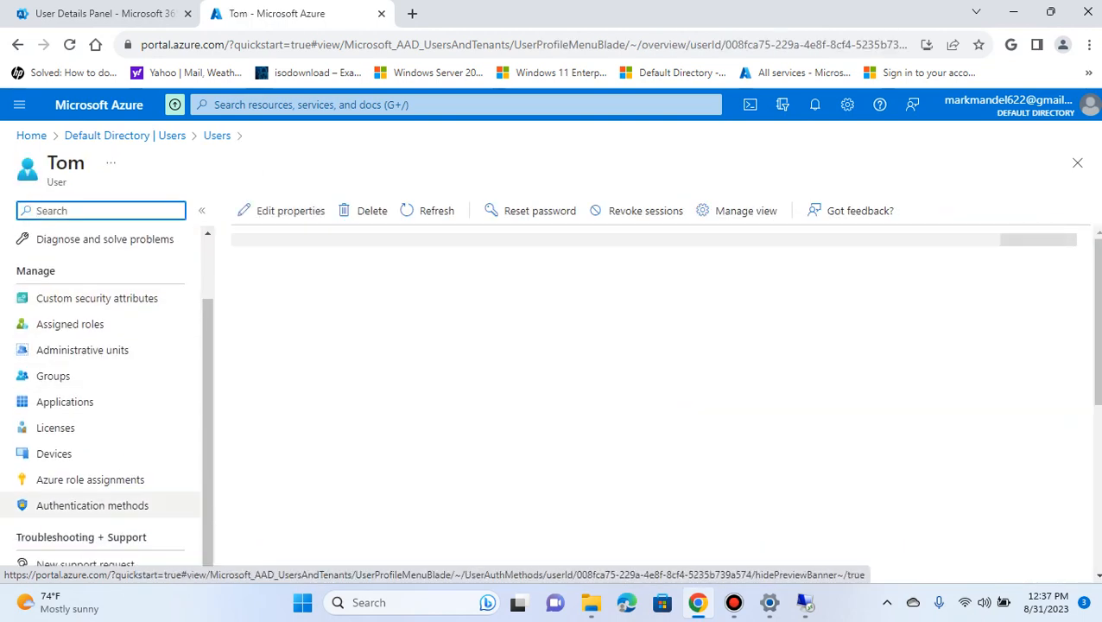
pyautogui.click(92, 505)
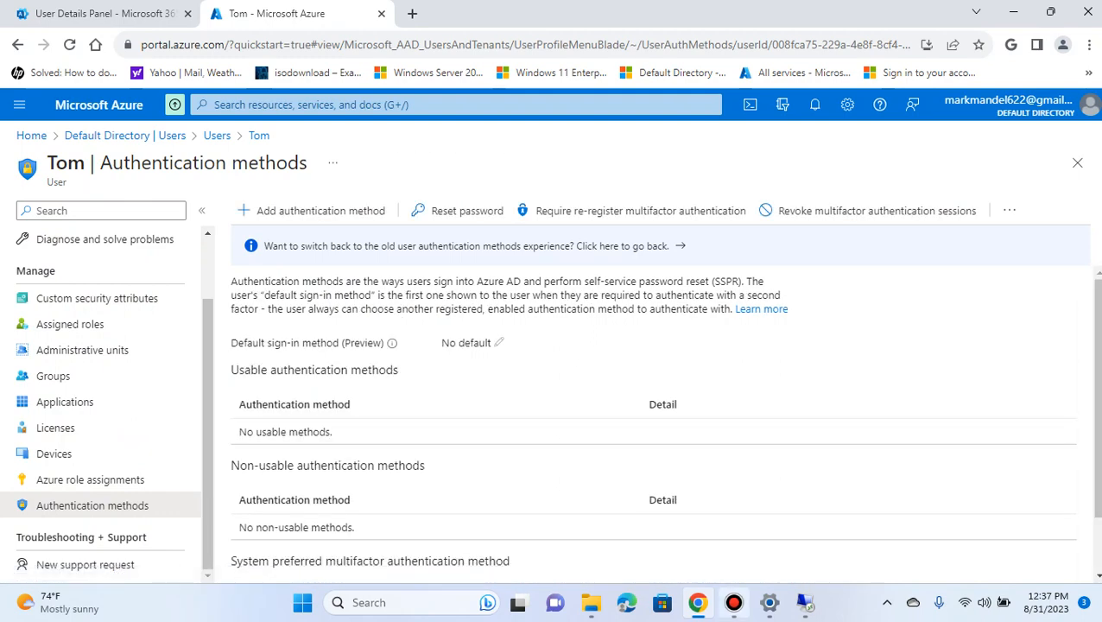
pyautogui.click(804, 602)
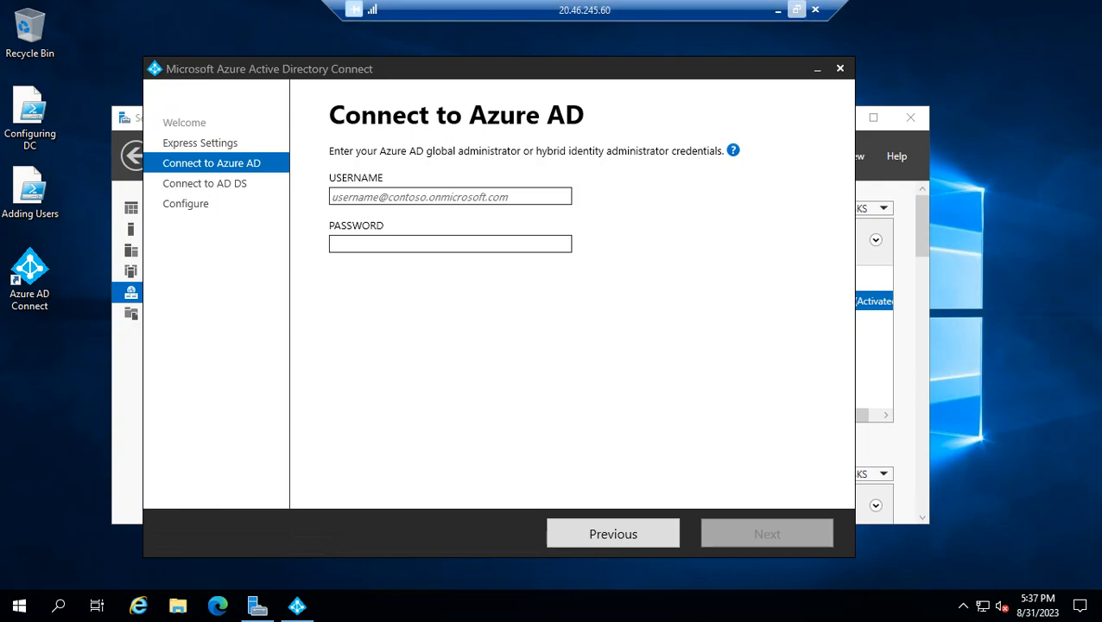
pyautogui.click(778, 10)
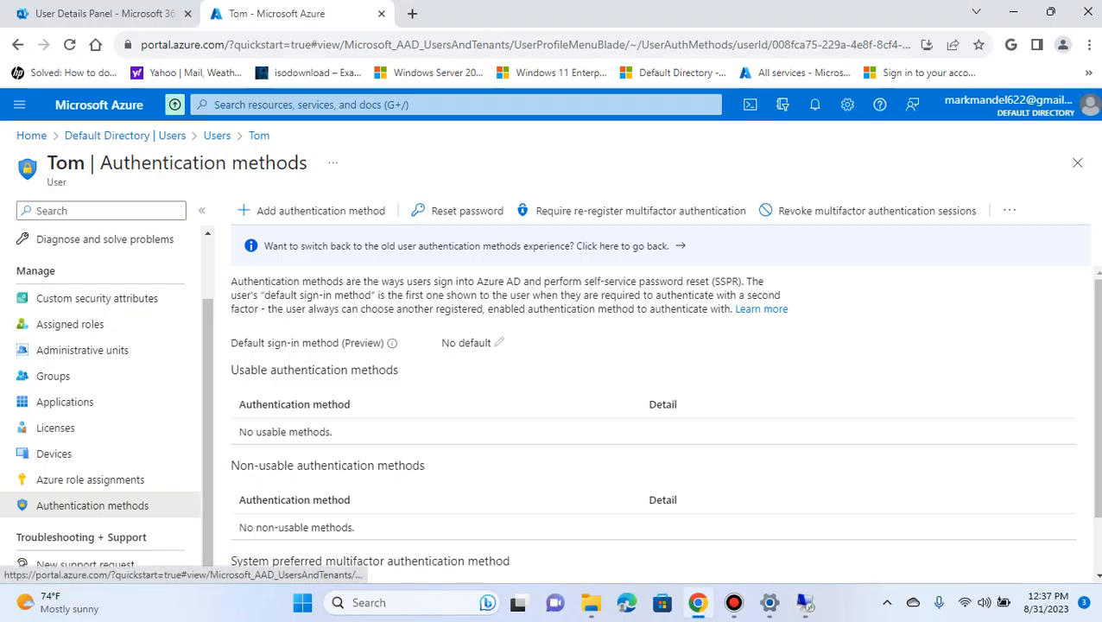
# Return to the list of all users and reopen the cloud-only user's overview to read the full user principal name
pyautogui.scroll(1, 106, 394)
pyautogui.scroll(2, 106, 394)
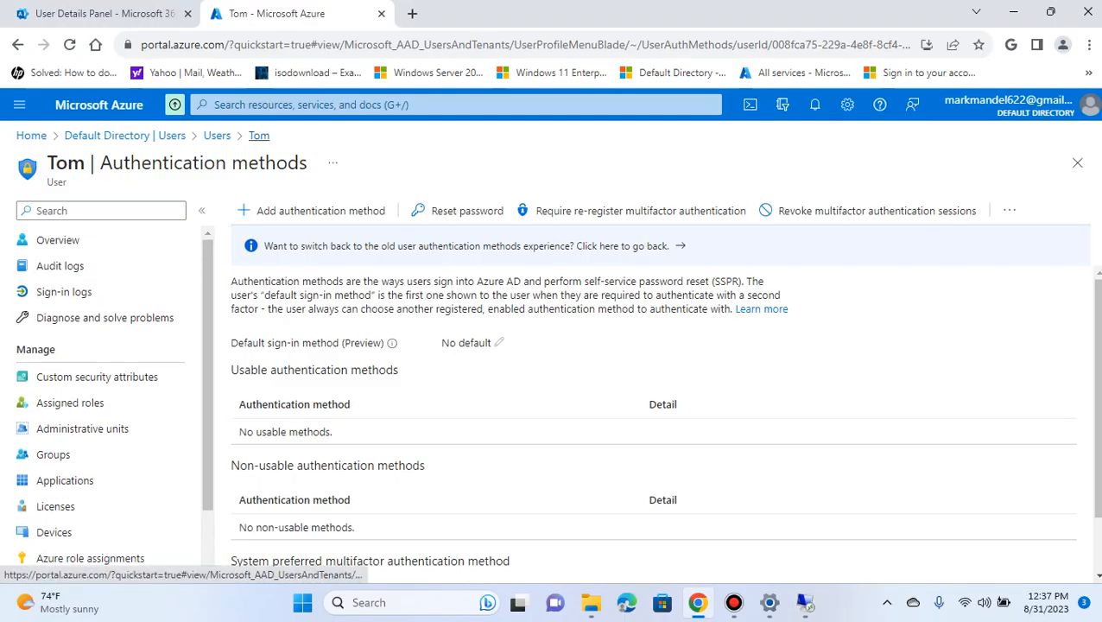
pyautogui.click(217, 135)
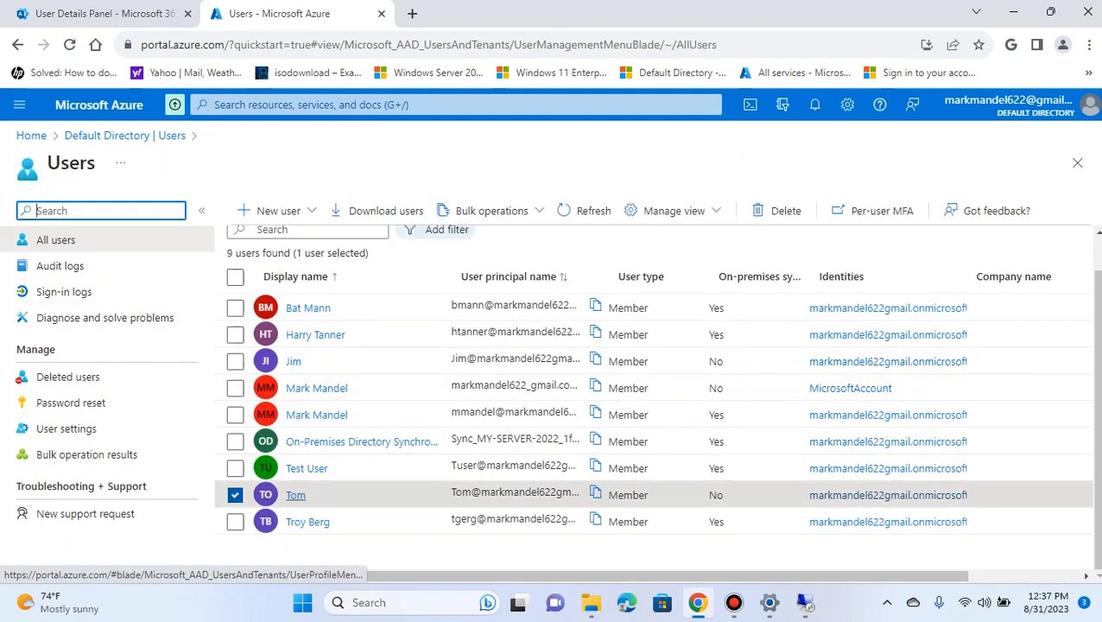
pyautogui.click(296, 495)
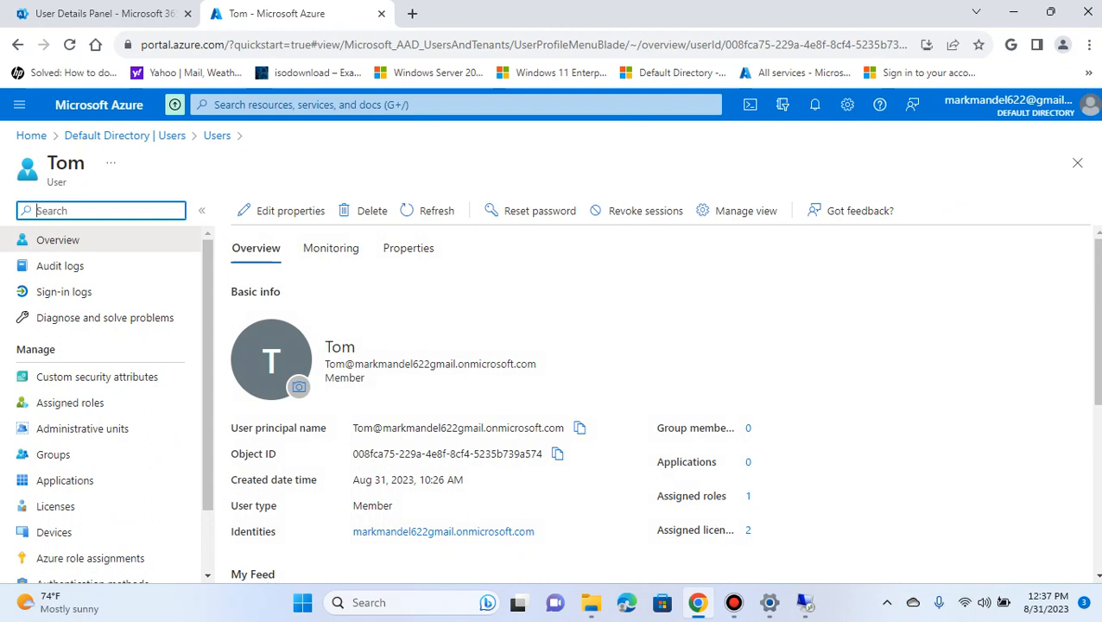
# Switch to the remote Azure AD Connect wizard and enter the cloud-only administrator's full onmicrosoft.com sign-in name as the Azure AD username
pyautogui.click(803, 602)
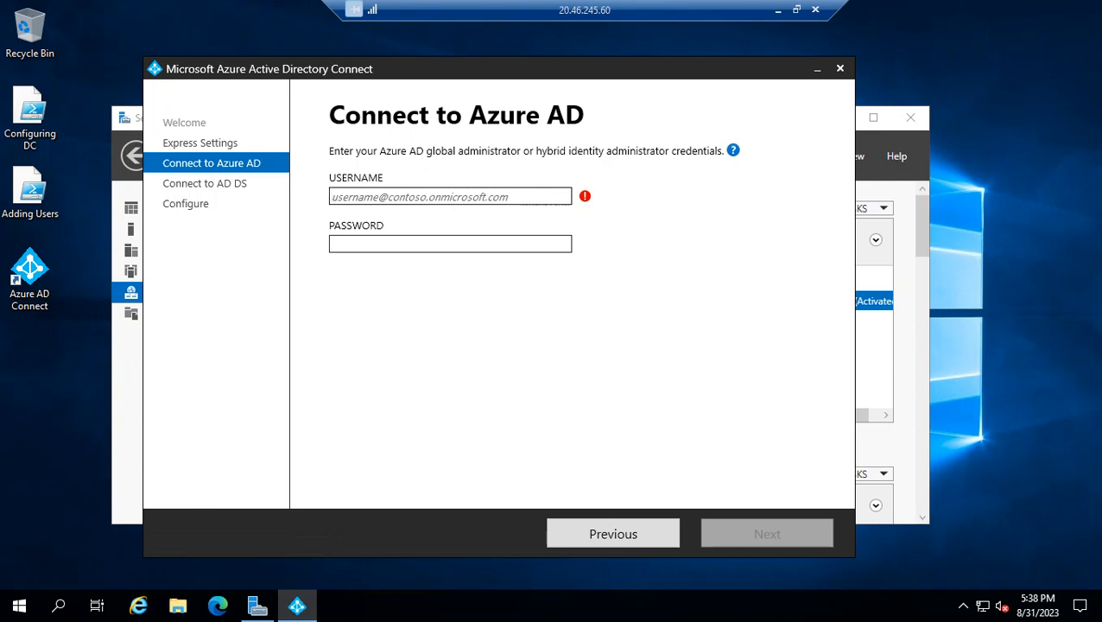
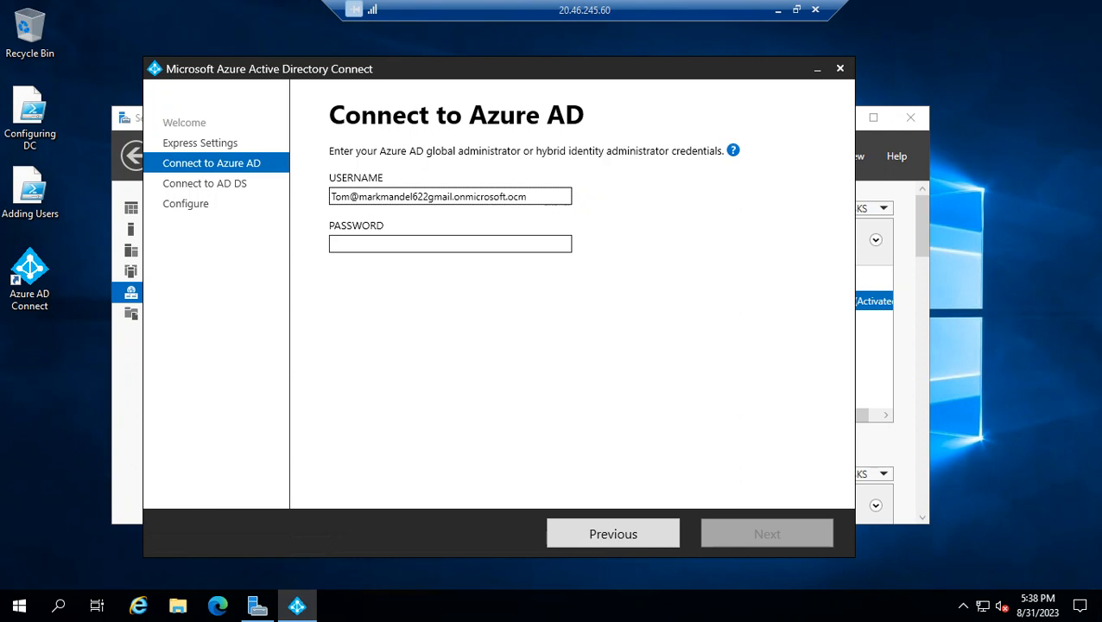
# Enter the Azure AD administrator's account password and submit the credentials
pyautogui.click(450, 244)
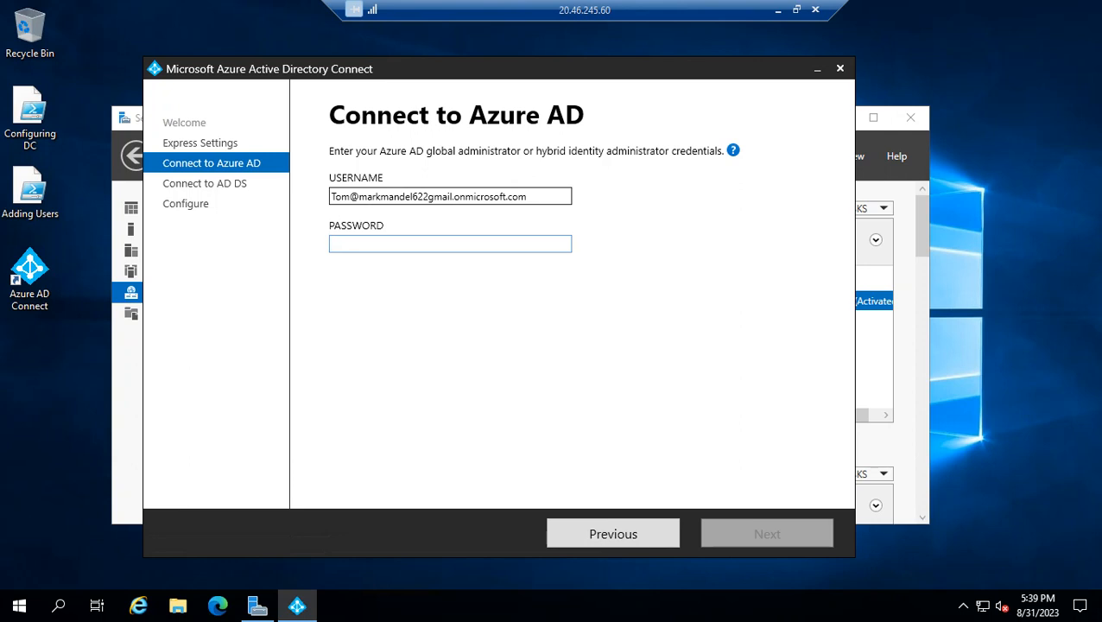
pyautogui.write('•')
pyautogui.press('BackSpace')
pyautogui.write('•••')
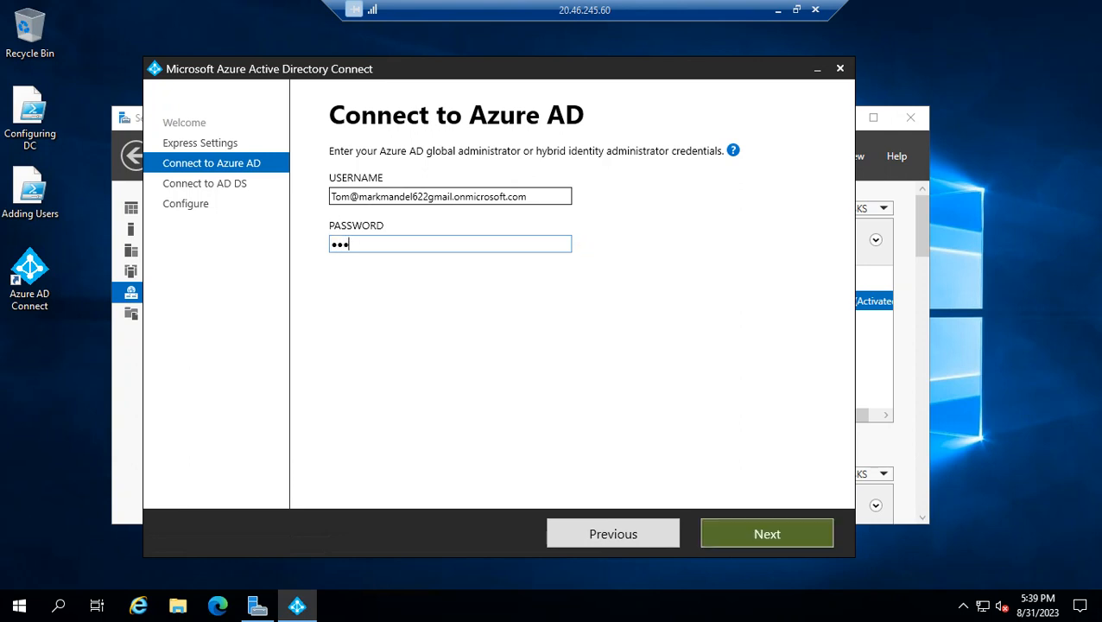
pyautogui.write('•••••••••')
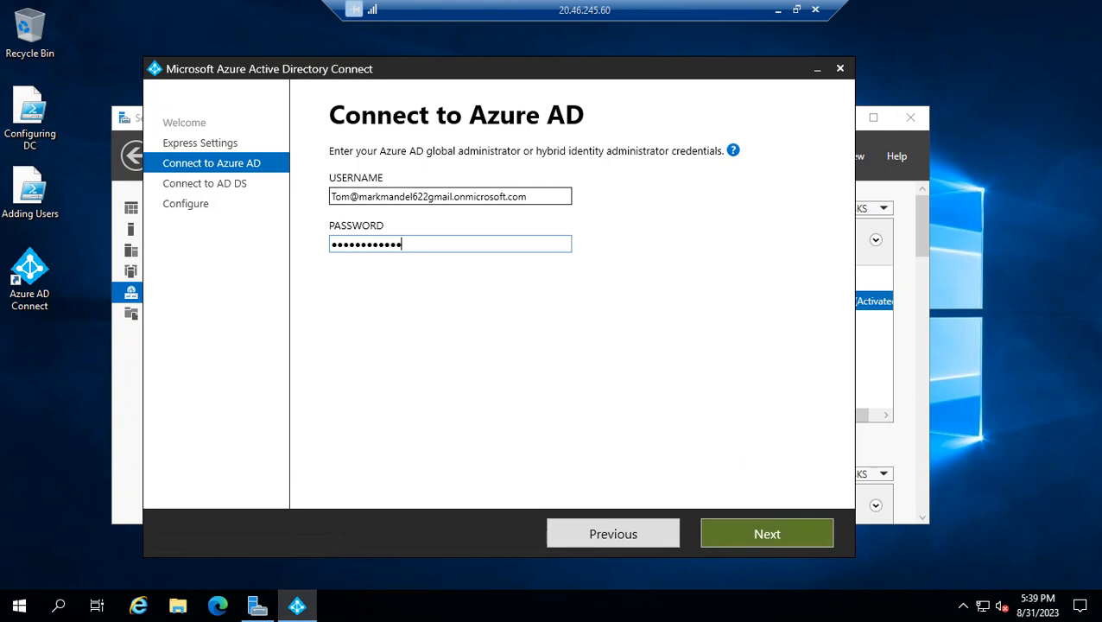
pyautogui.press('Return')
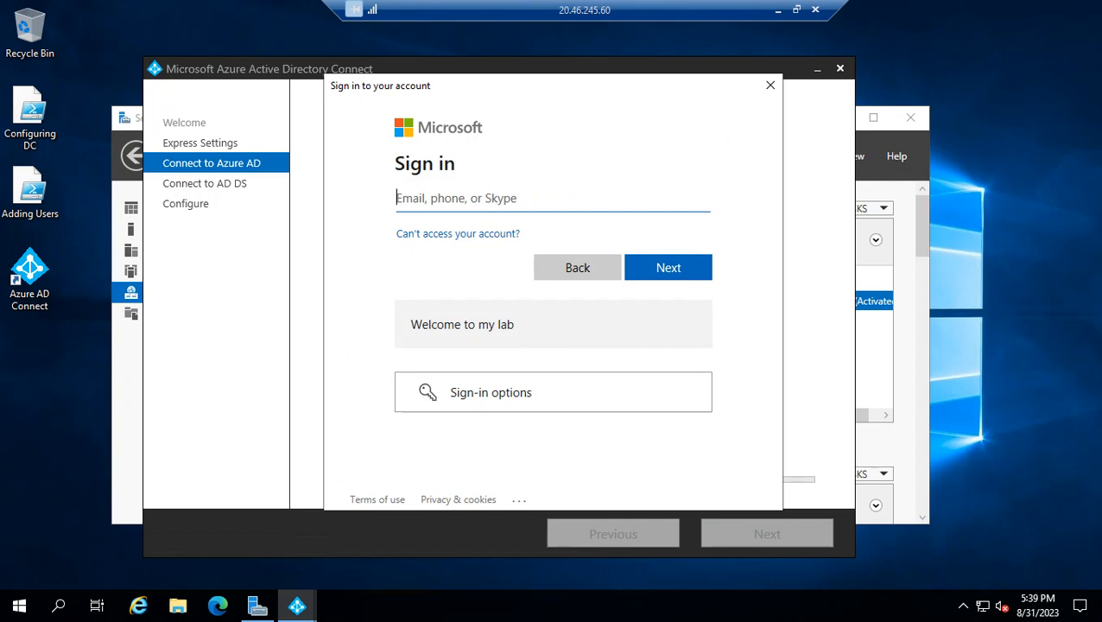
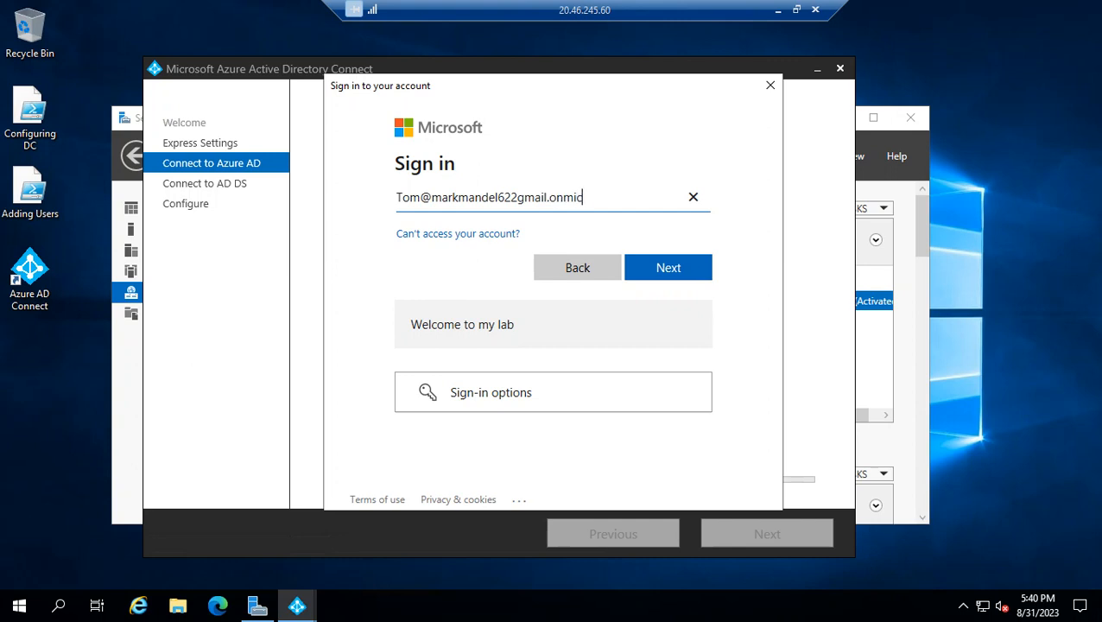
# Enter the cloud-only administrator's onmicrosoft.com sign-in name in the Microsoft sign-in window and continue to the password page
pyautogui.press('Return')
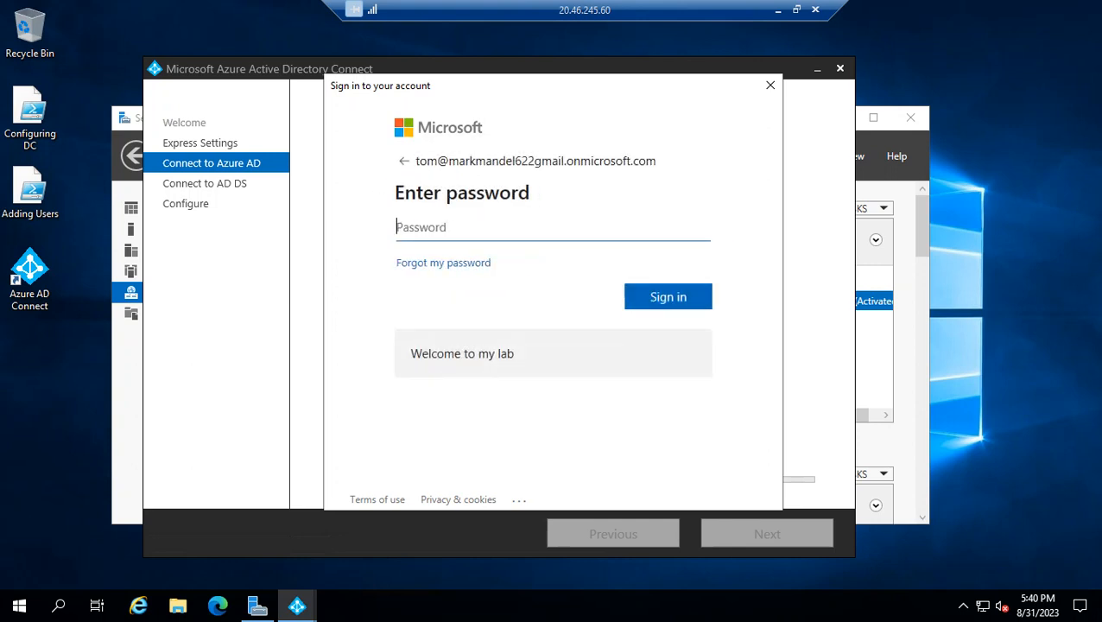
# Enter the account password in the Microsoft sign-in window and sign in
pyautogui.write('************')
pyautogui.press('Return')
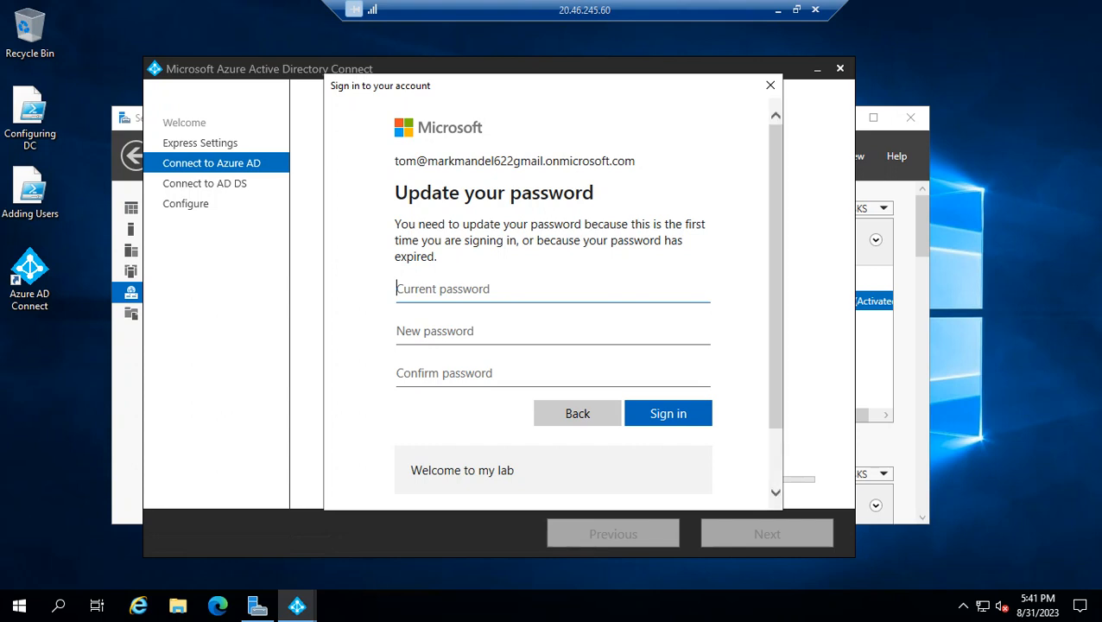
# Update the account by entering the current password and a new, confirmed password, sign in, and postpone the multifactor authentication setup
pyautogui.scroll(-2, 553, 346)
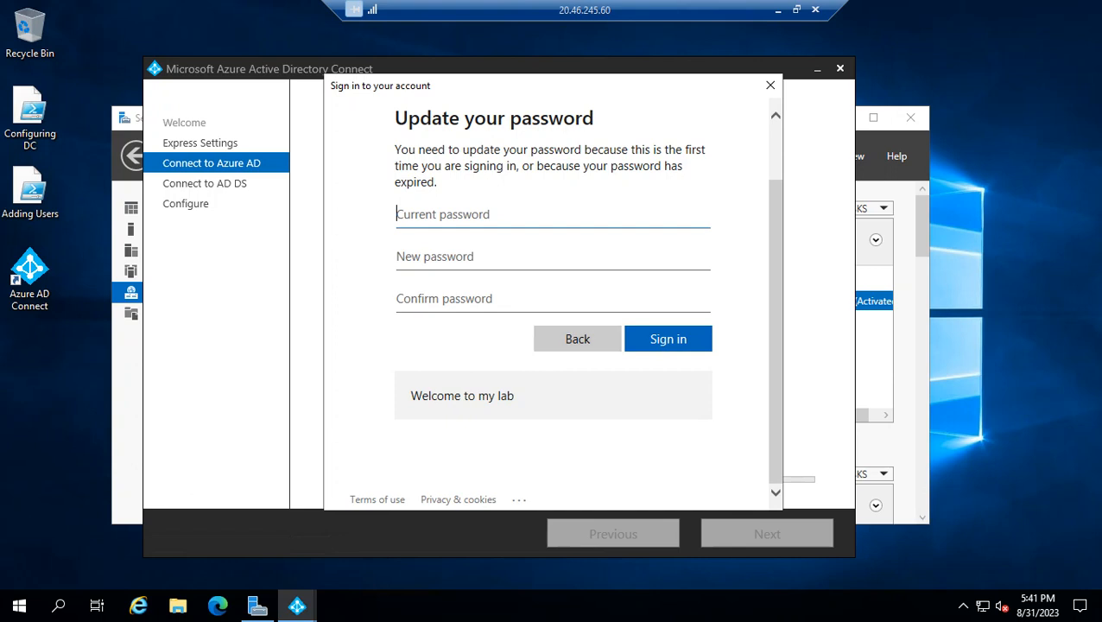
pyautogui.scroll(2, 553, 346)
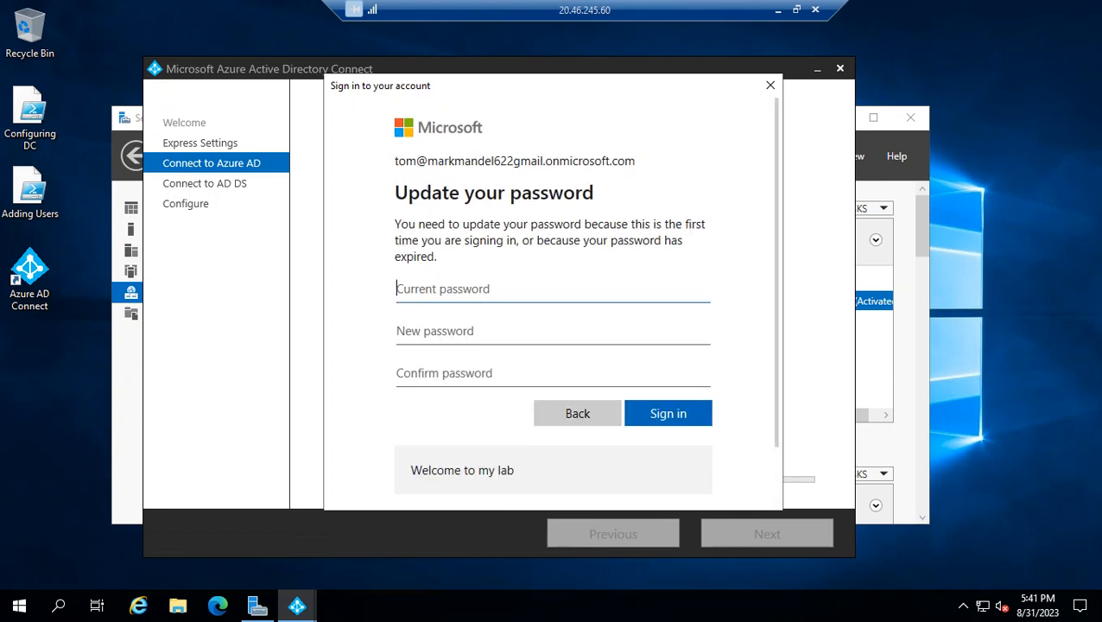
pyautogui.scroll(-2, 553, 346)
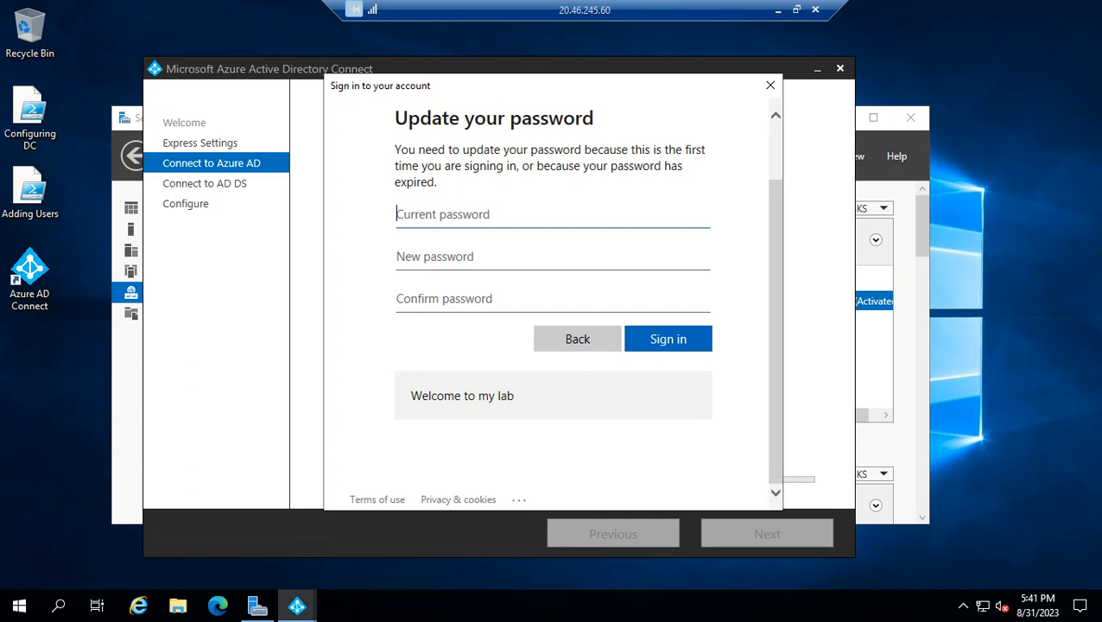
pyautogui.click(777, 10)
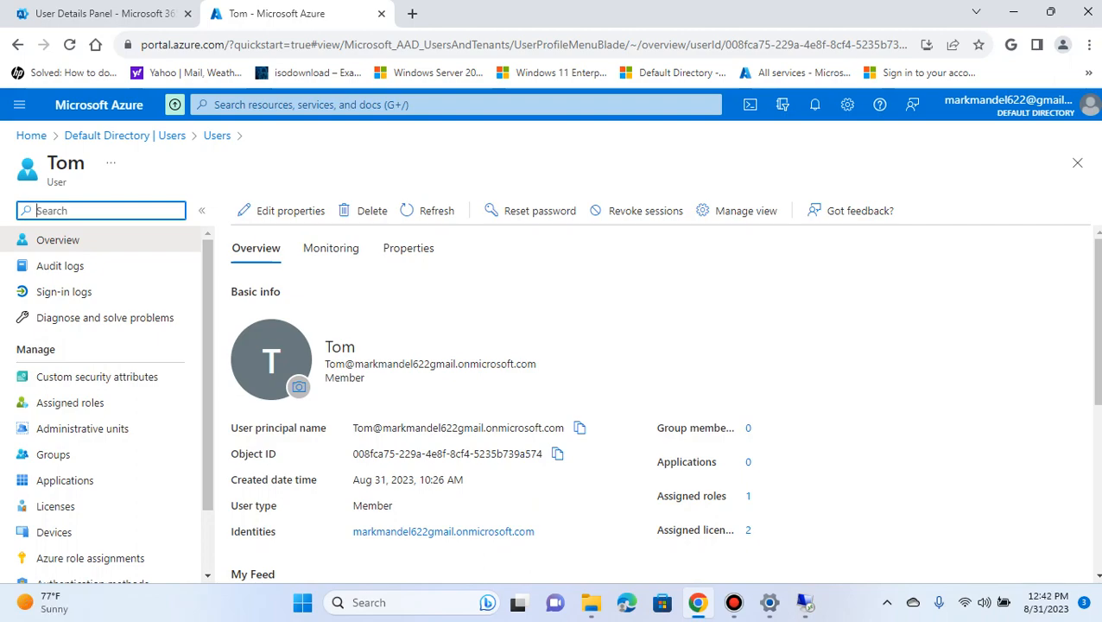
pyautogui.click(805, 603)
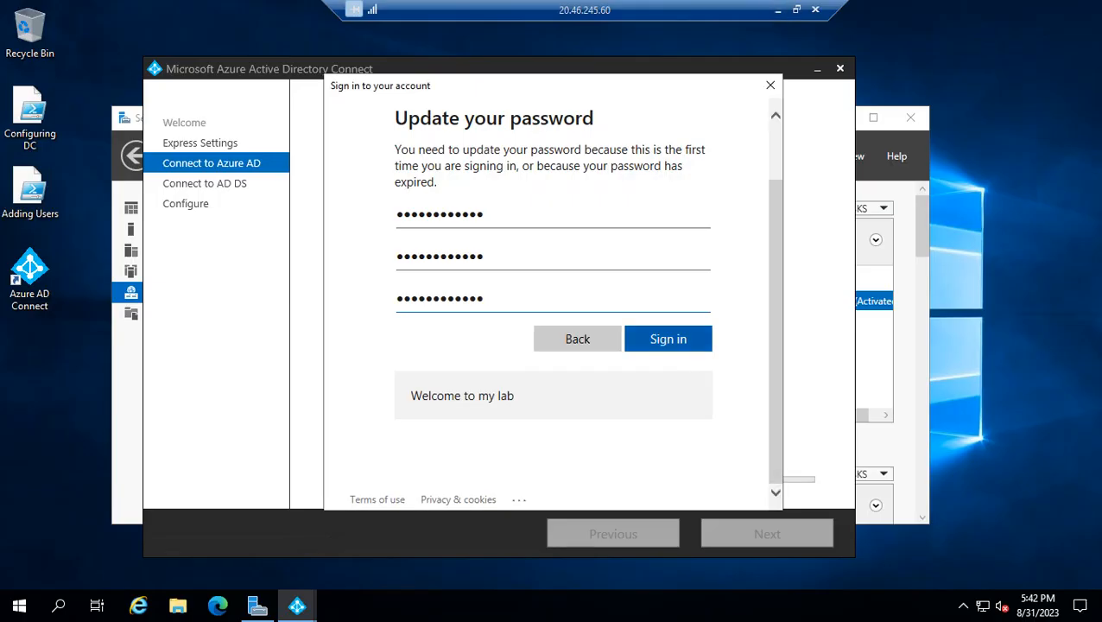
pyautogui.press('Return')
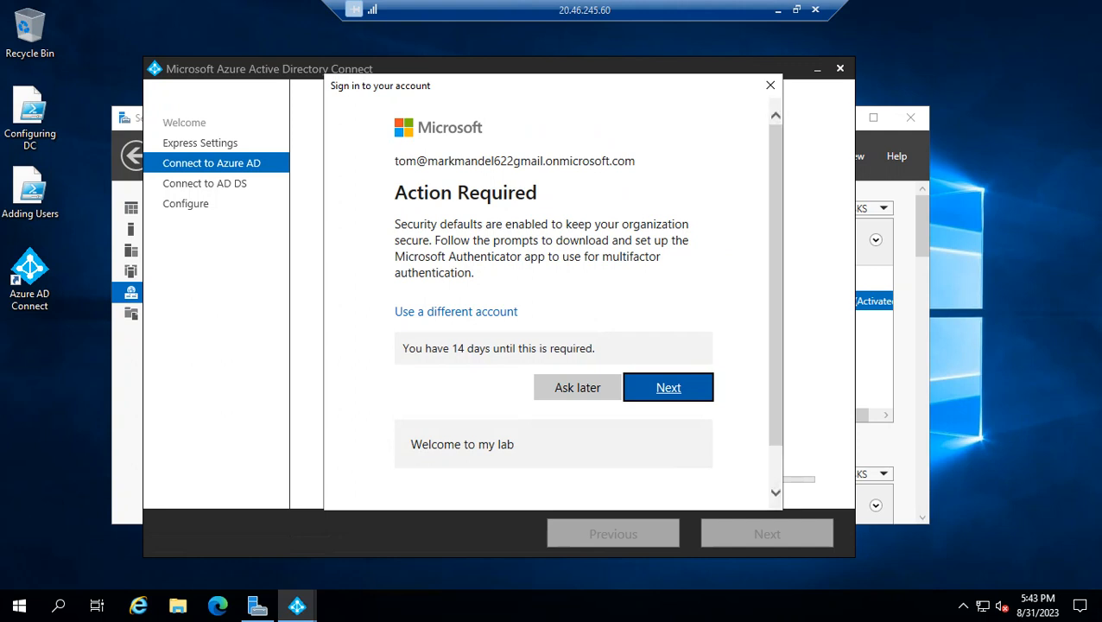
pyautogui.click(578, 387)
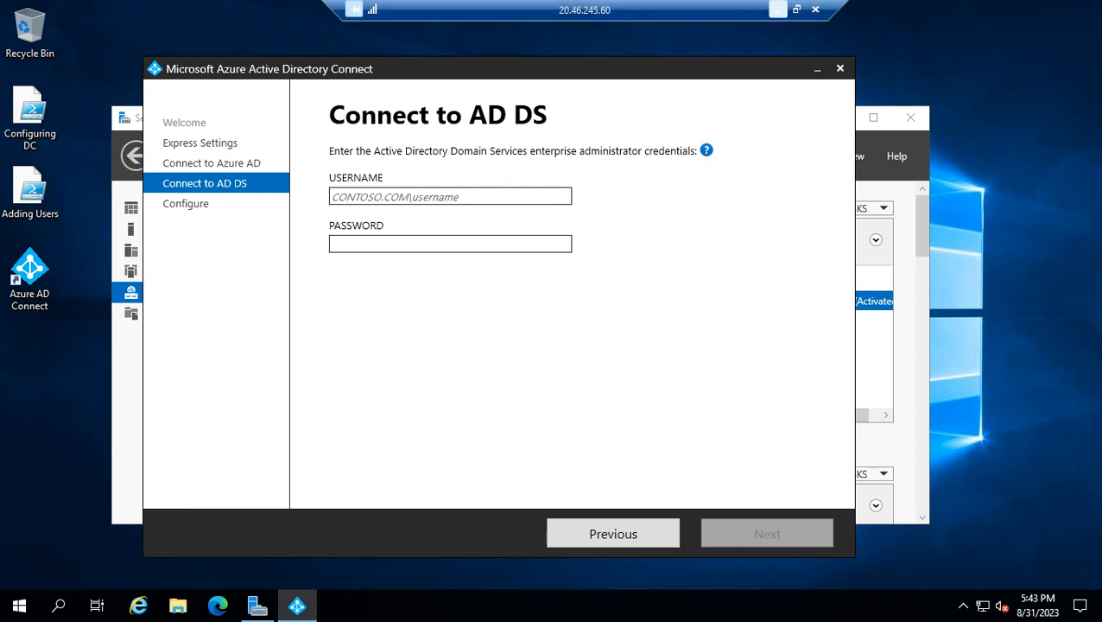
pyautogui.click(778, 10)
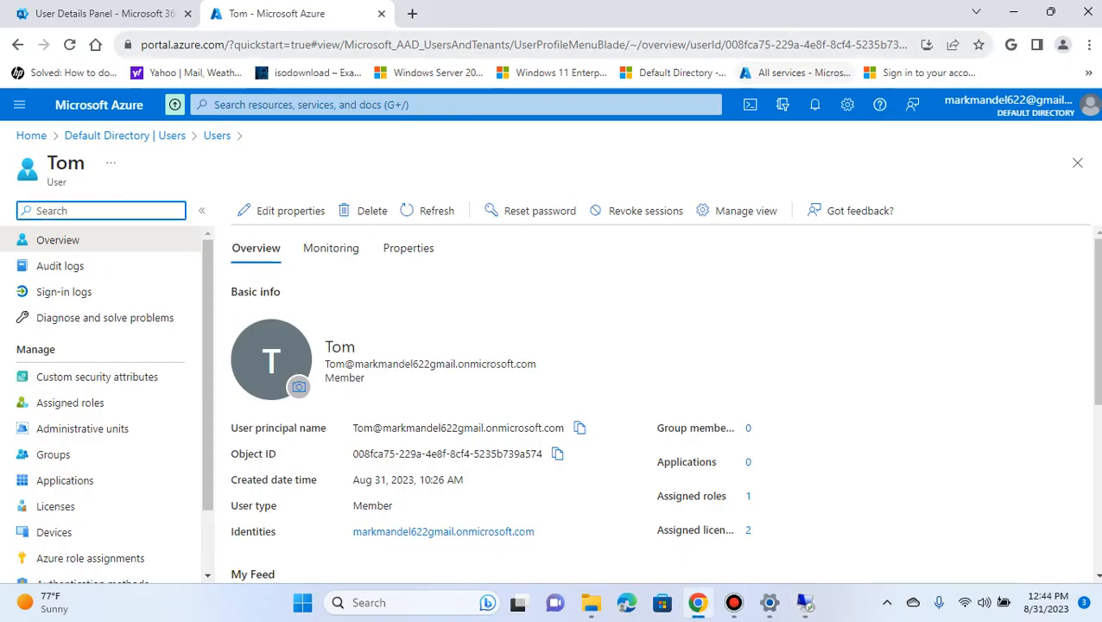
pyautogui.click(805, 604)
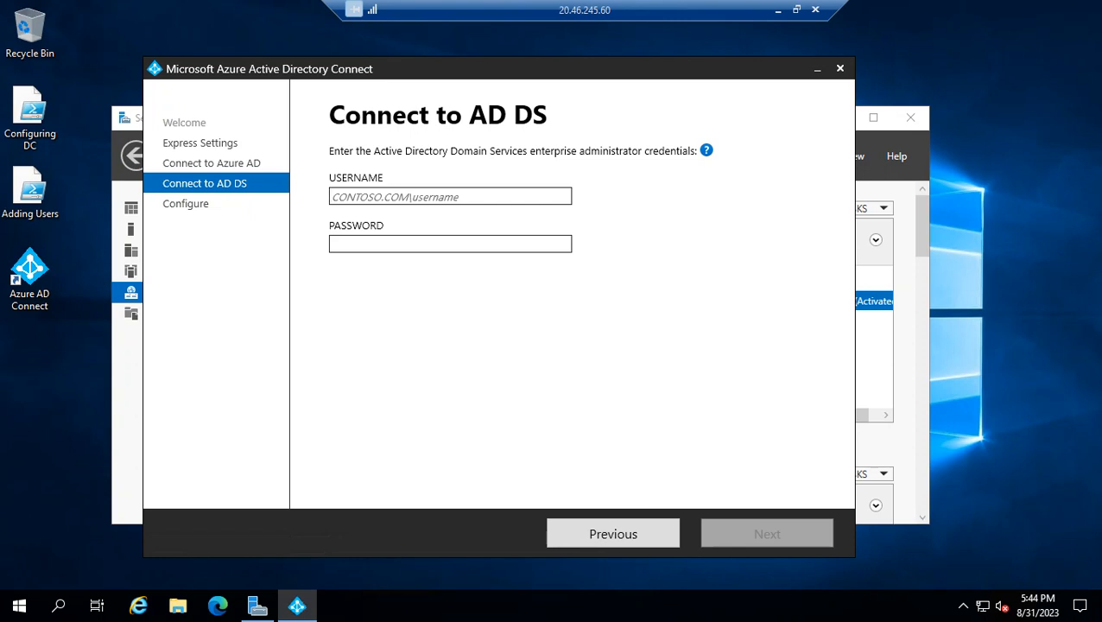
# Look up the signed-in Windows account's domain and user name in the account settings, keeping the Azure AD Connect wizard open
pyautogui.moveTo(501, 70); pyautogui.dragTo(562, 91)
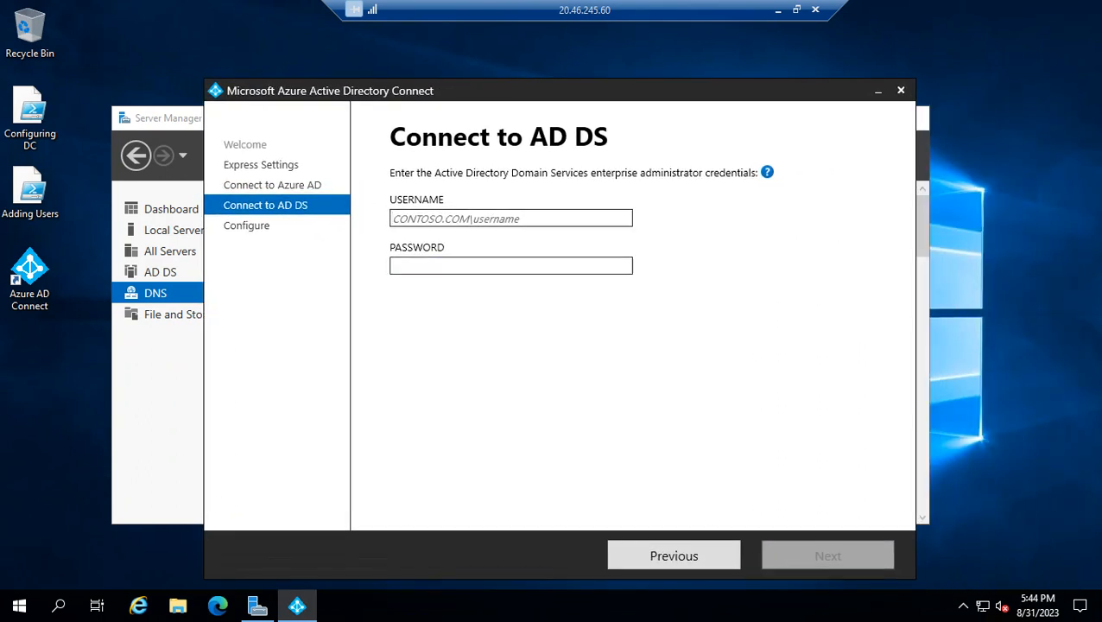
pyautogui.click(19, 605)
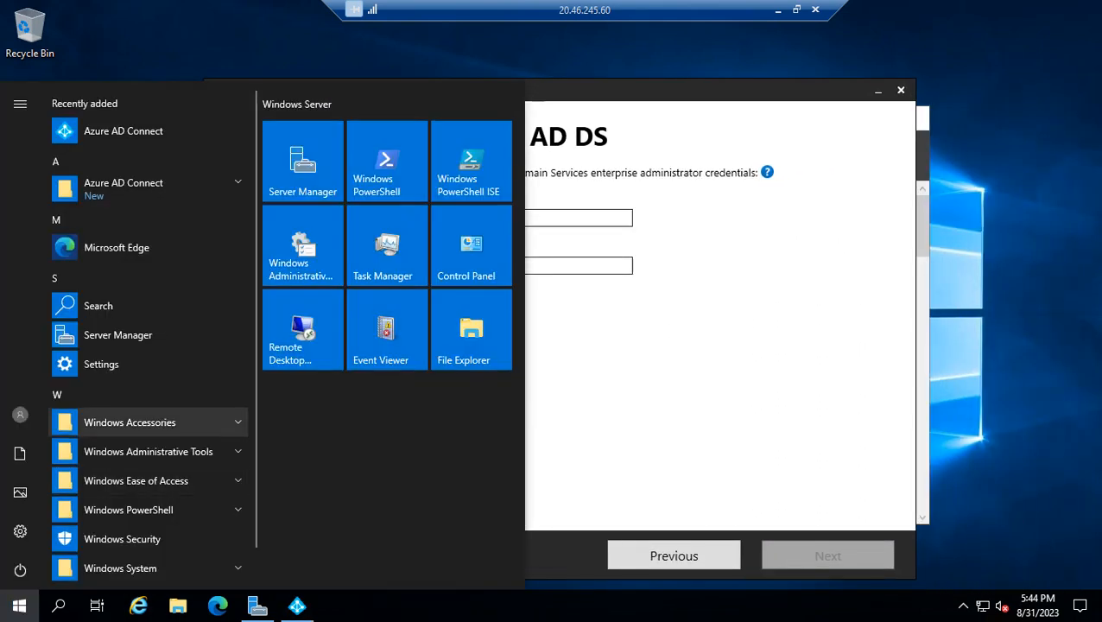
pyautogui.click(20, 415)
pyautogui.click(65, 316)
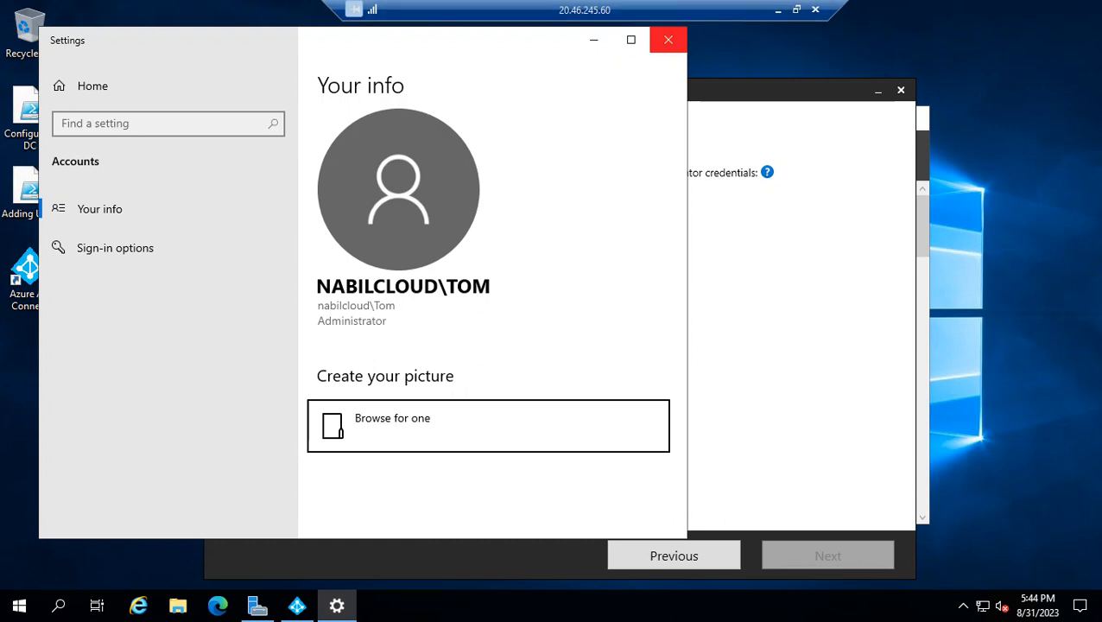
pyautogui.click(668, 40)
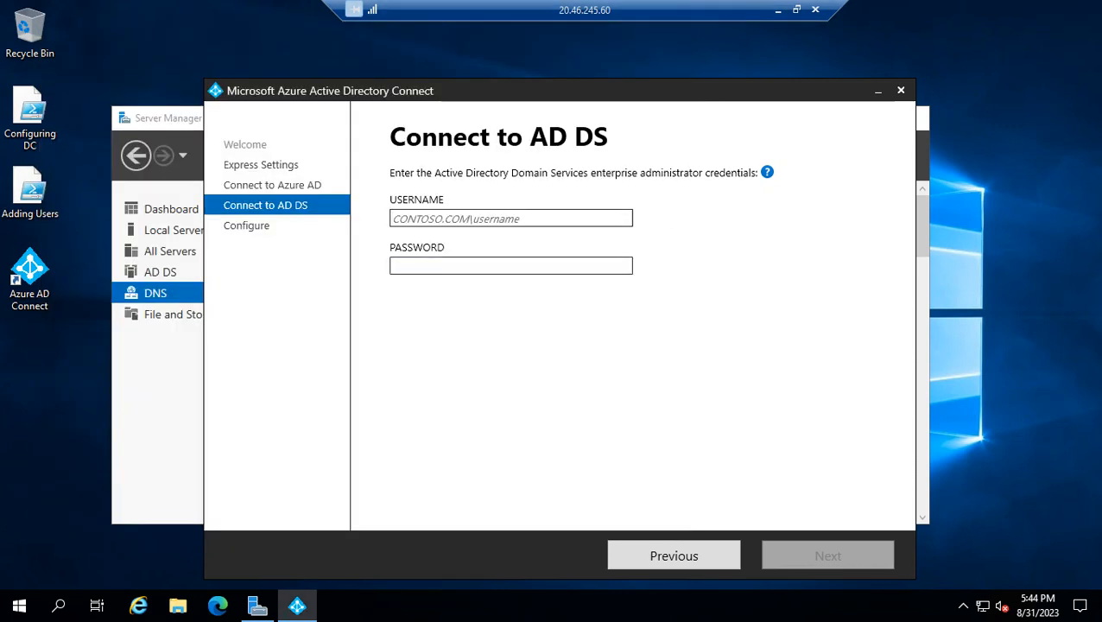
# Provide the AD DS enterprise administrator's domain user name and password, and continue to the configuration summary
pyautogui.write('nabilcloud\\')
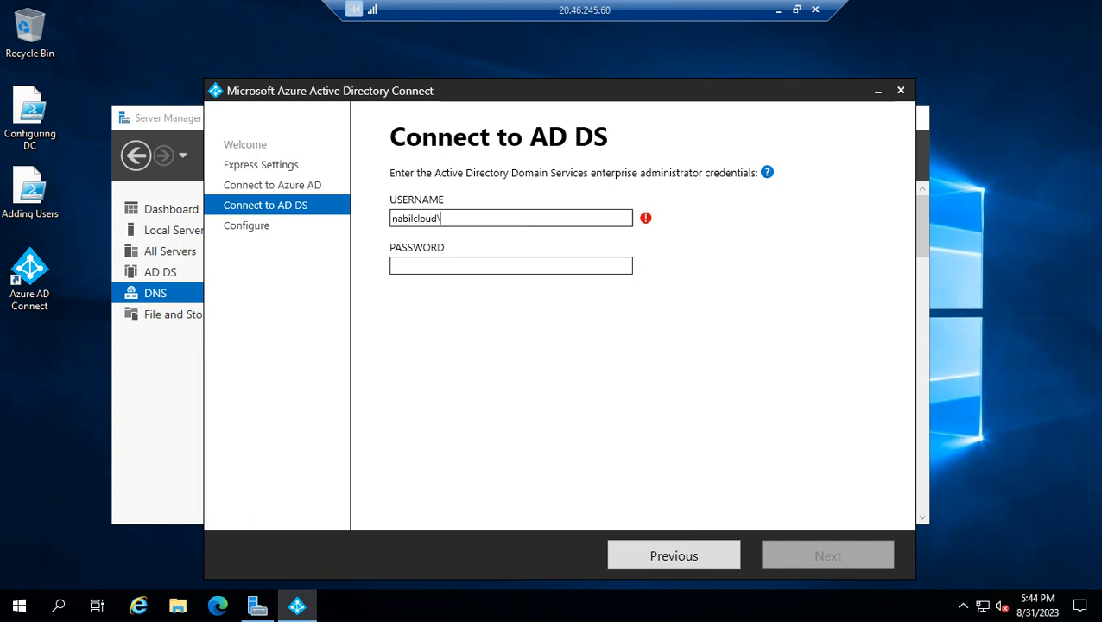
pyautogui.write('T')
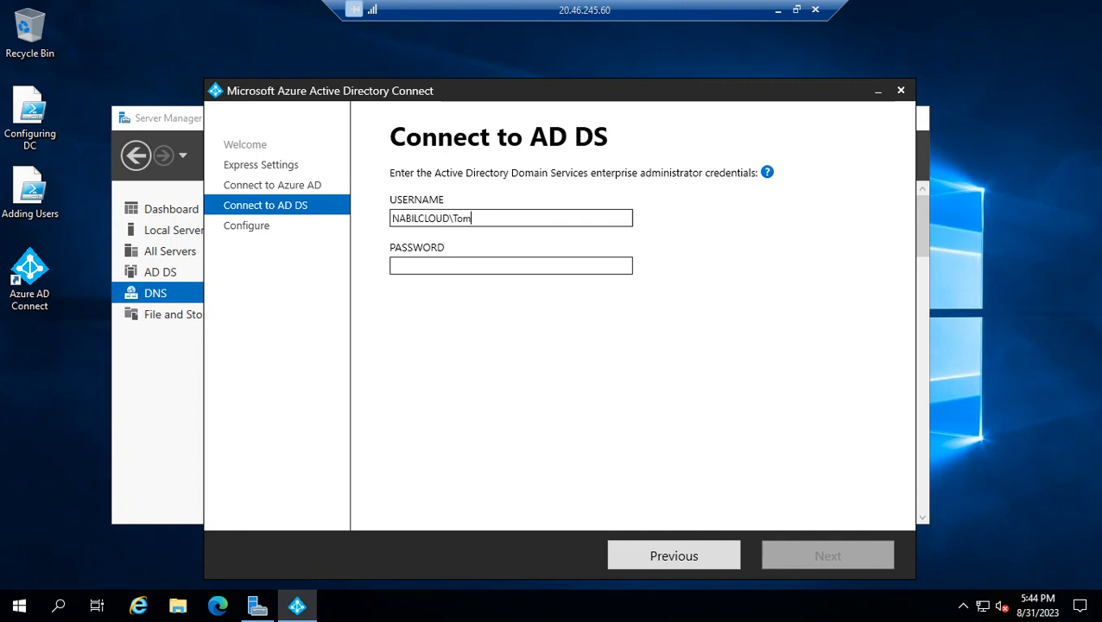
pyautogui.press('Tab')
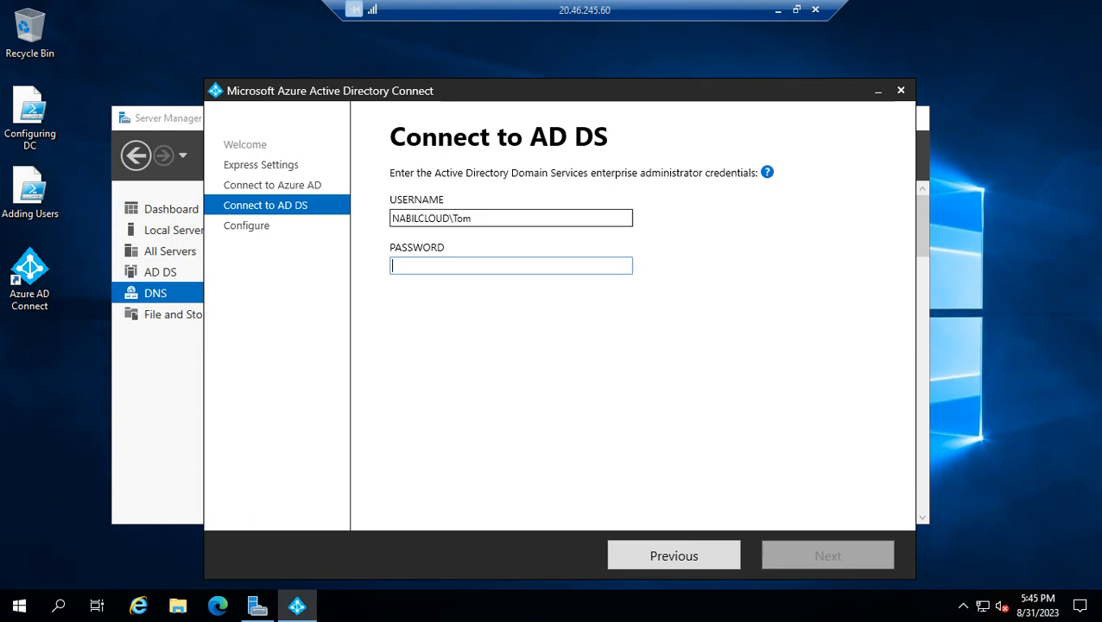
pyautogui.write('•')
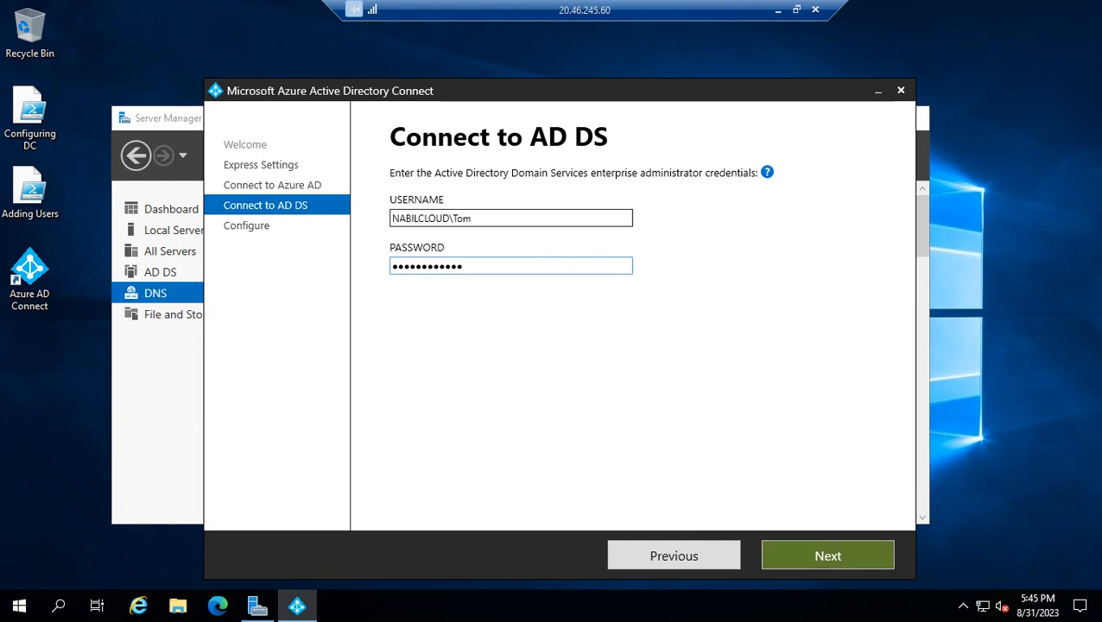
pyautogui.click(827, 556)
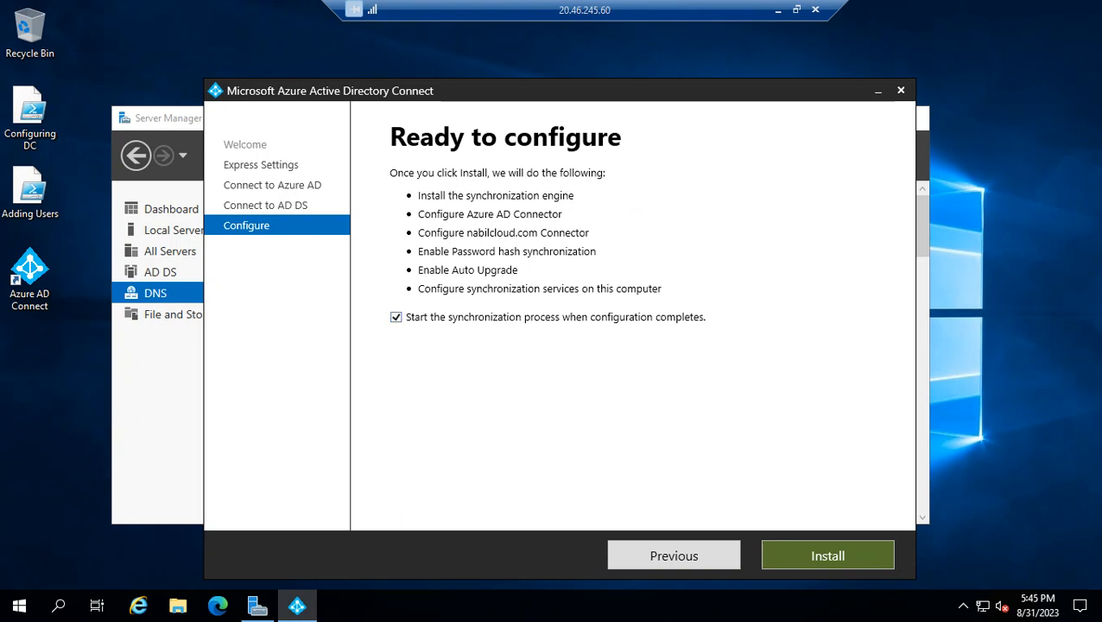
# Install the configuration with synchronization starting on completion, wait for it to finish, and exit the Azure AD Connect wizard
pyautogui.click(828, 556)
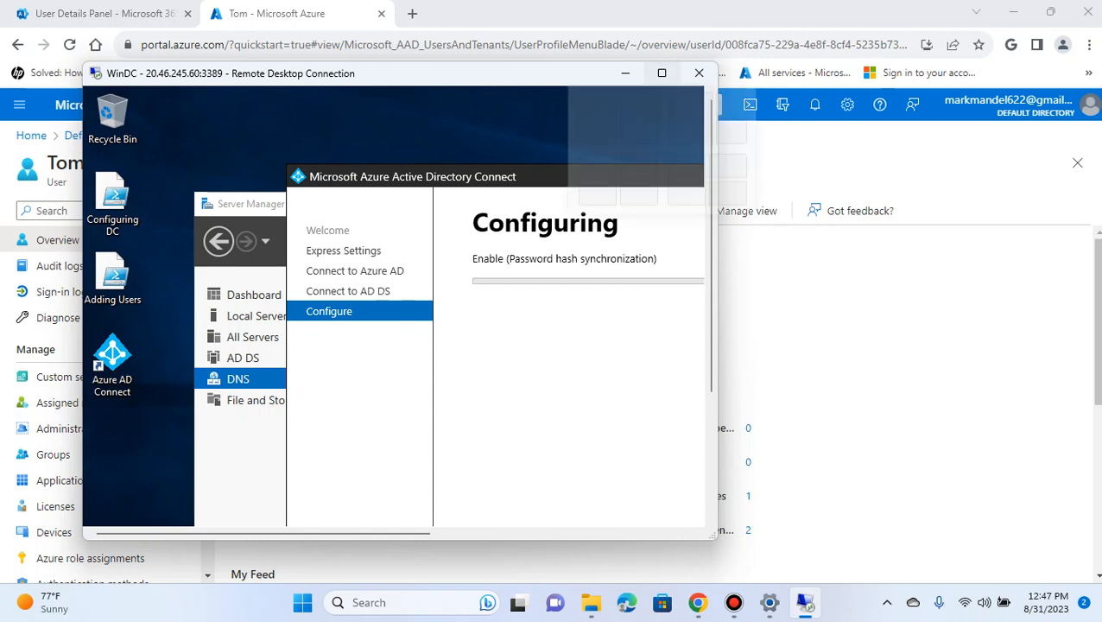
pyautogui.click(662, 73)
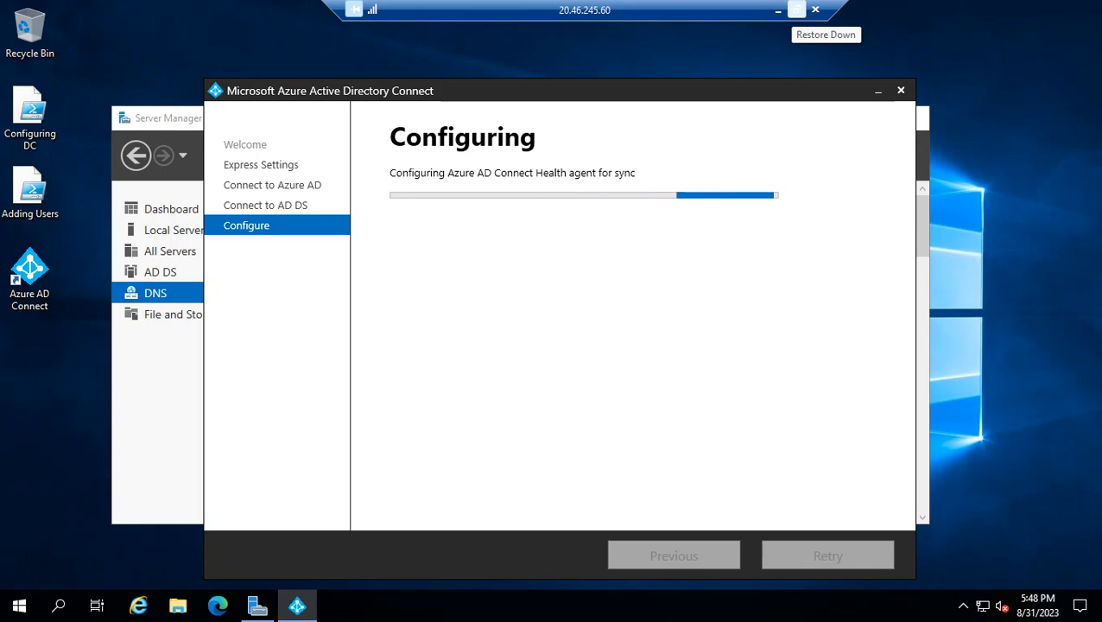
pyautogui.click(797, 10)
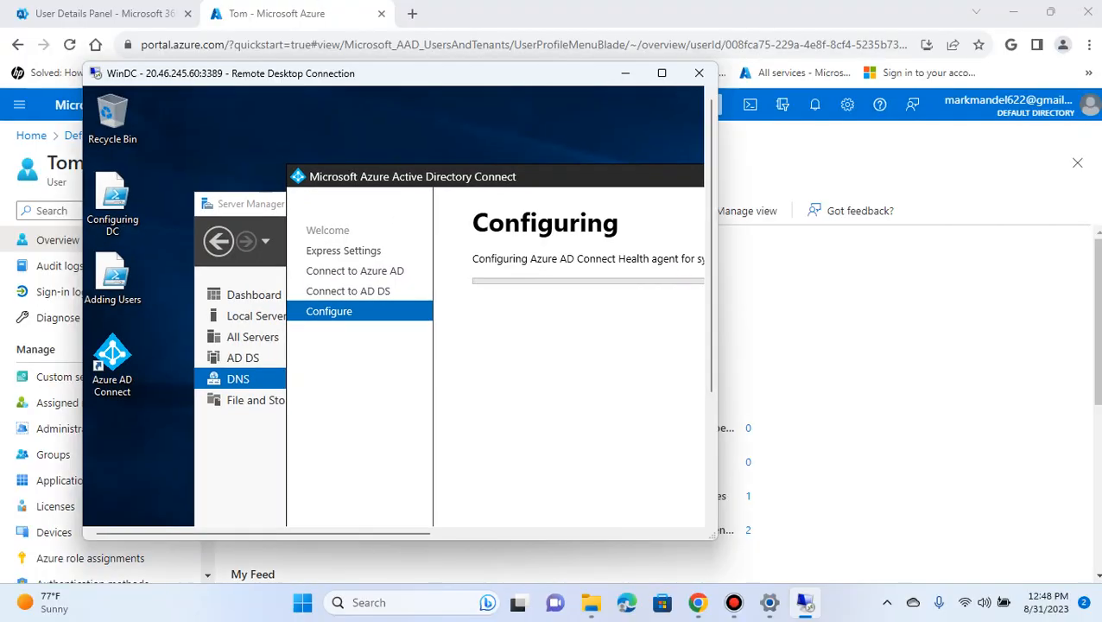
pyautogui.click(662, 73)
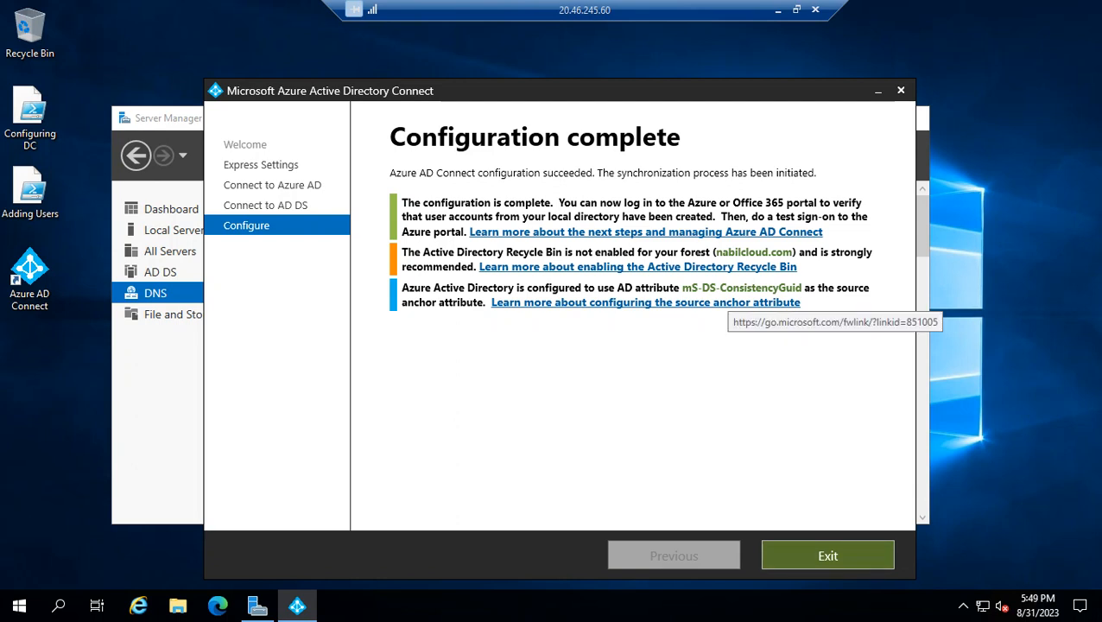
pyautogui.click(778, 9)
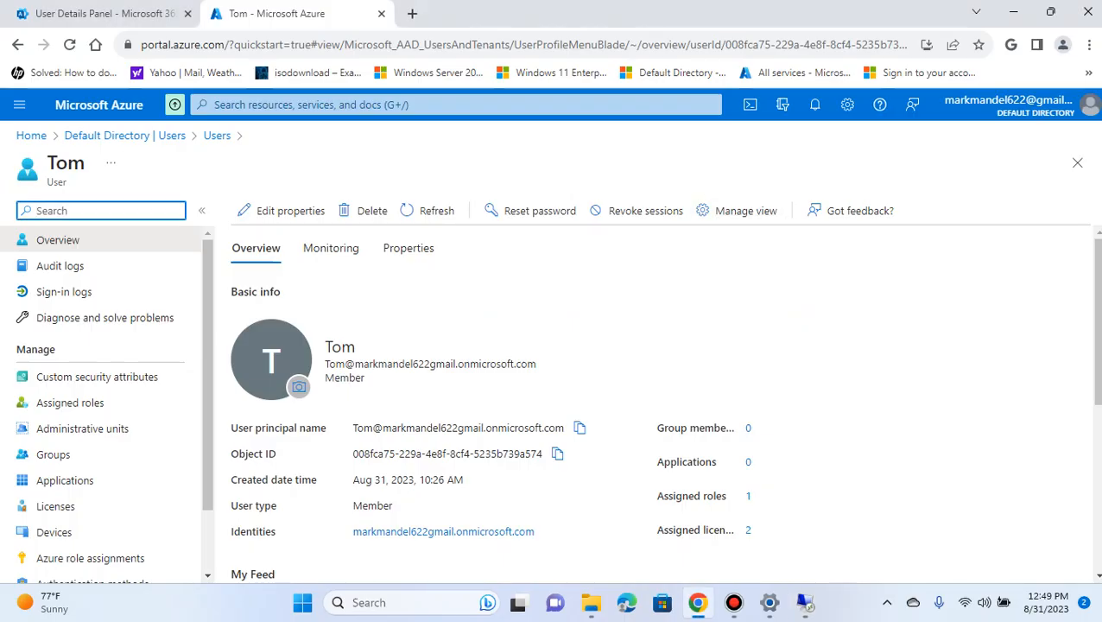
pyautogui.click(804, 602)
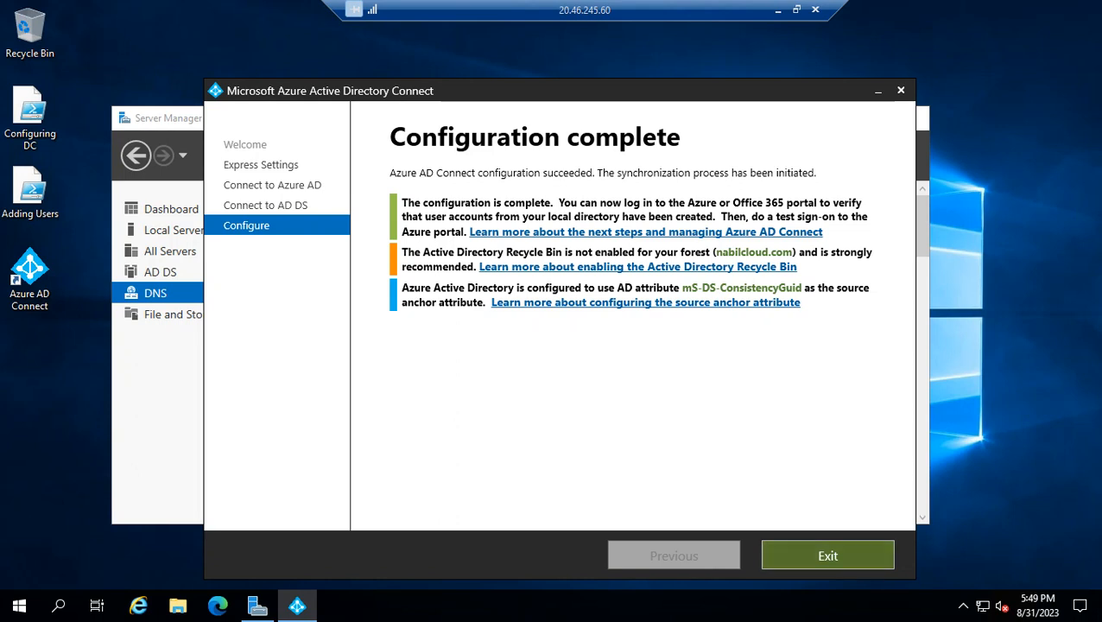
pyautogui.click(828, 555)
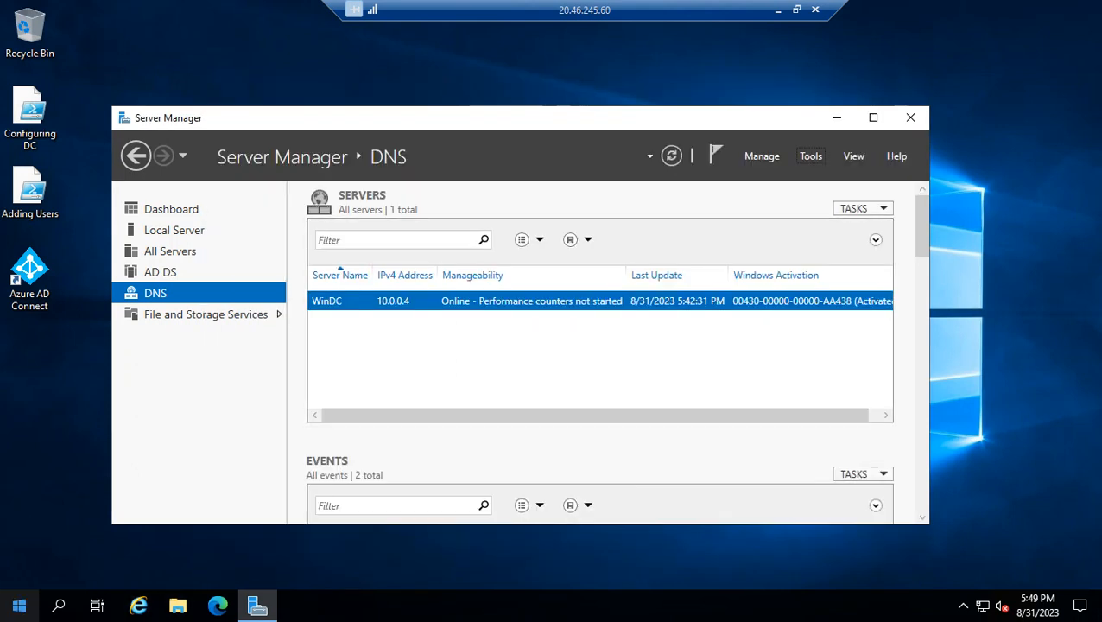
# Open Synchronization Service on WinDC and inspect the details of the latest nabilcloud.com export run
pyautogui.click(19, 605)
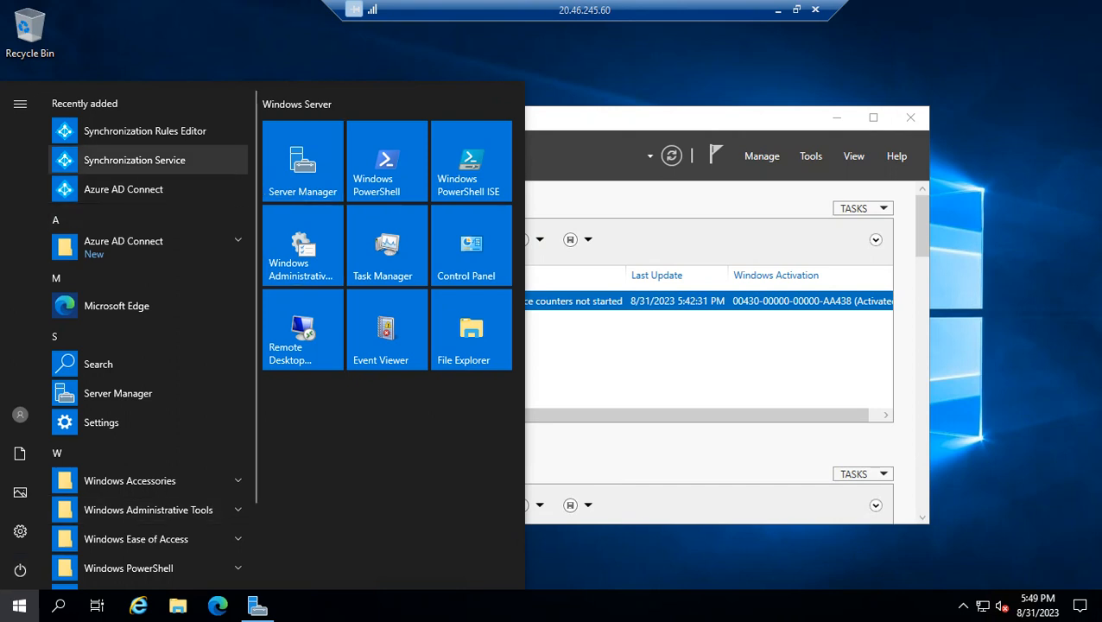
pyautogui.click(134, 160)
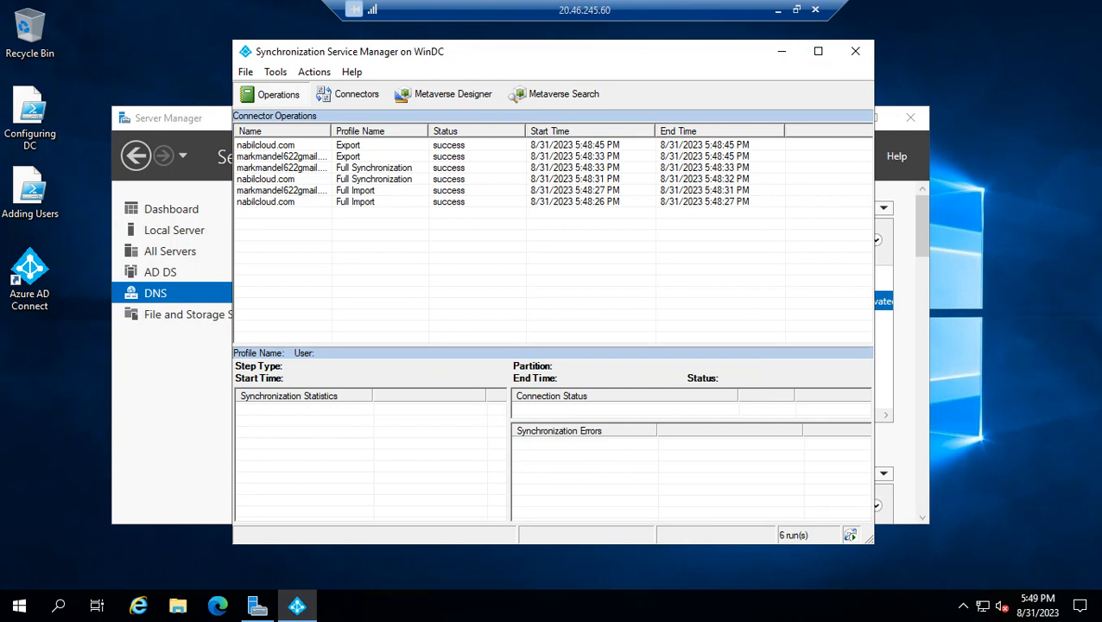
pyautogui.click(448, 146)
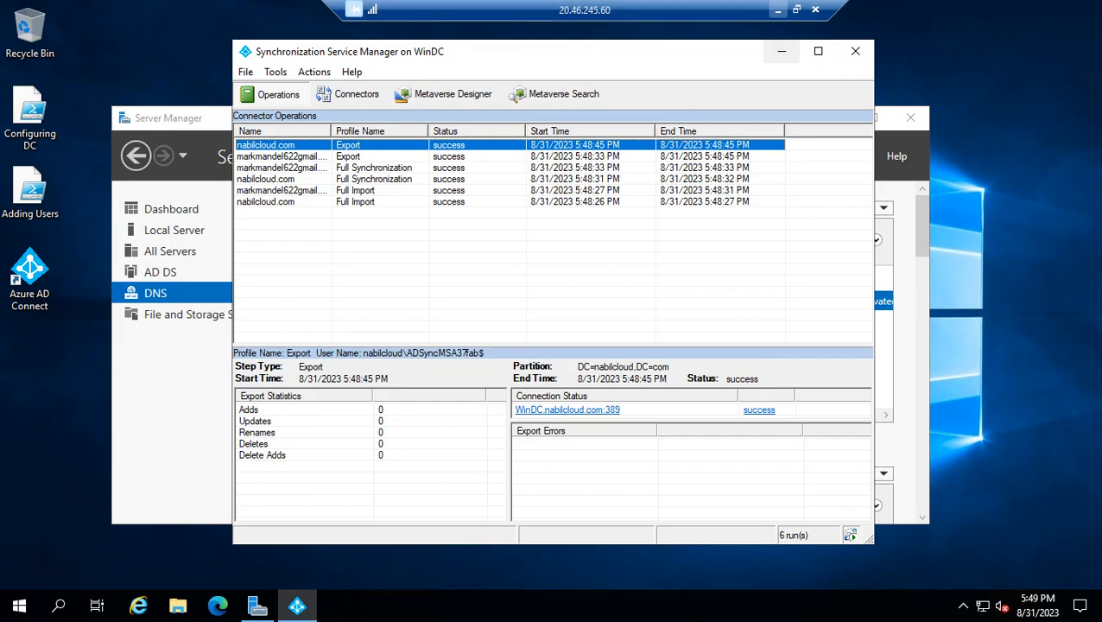
pyautogui.click(778, 9)
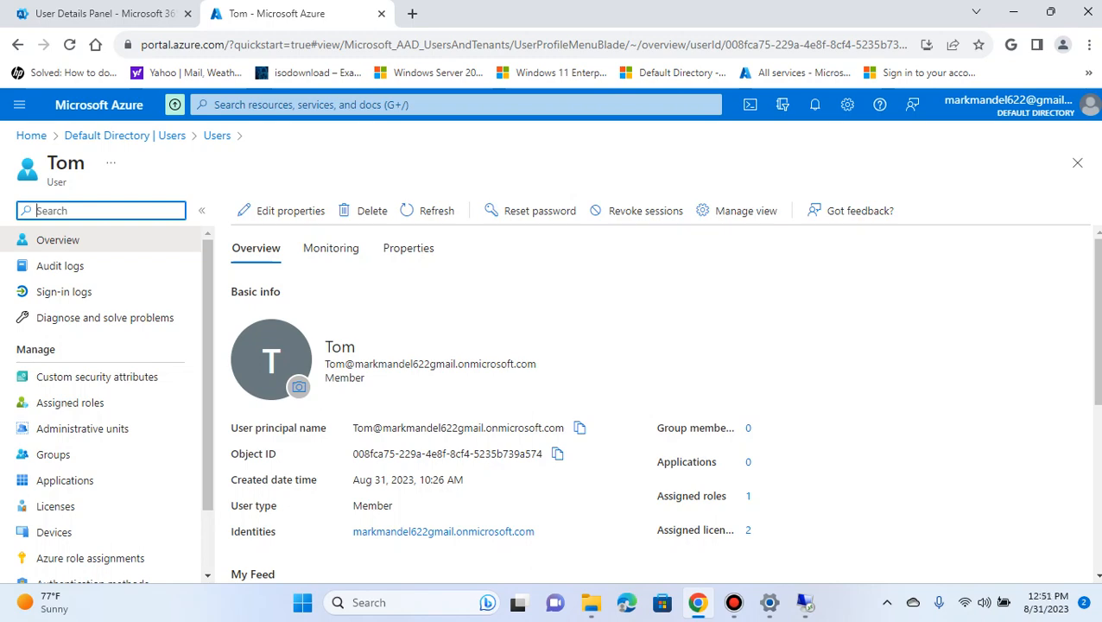
# Return to the WinDC remote session and locate the server's IPv4 address in the existing ipconfig output
pyautogui.click(803, 603)
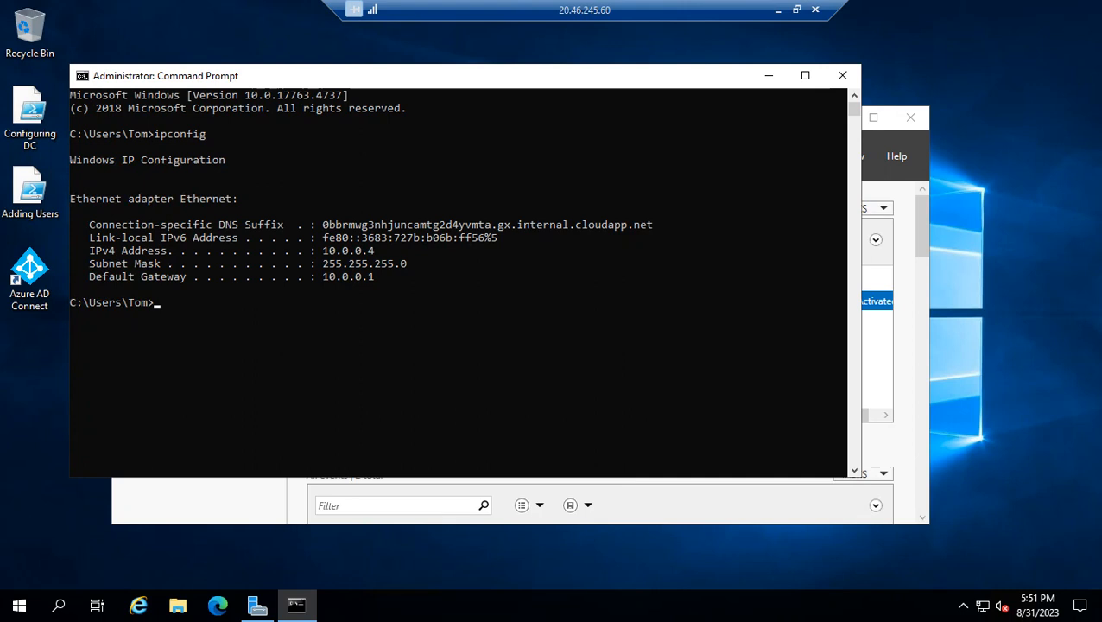
pyautogui.moveTo(380, 250); pyautogui.dragTo(323, 238)
pyautogui.click(359, 250)
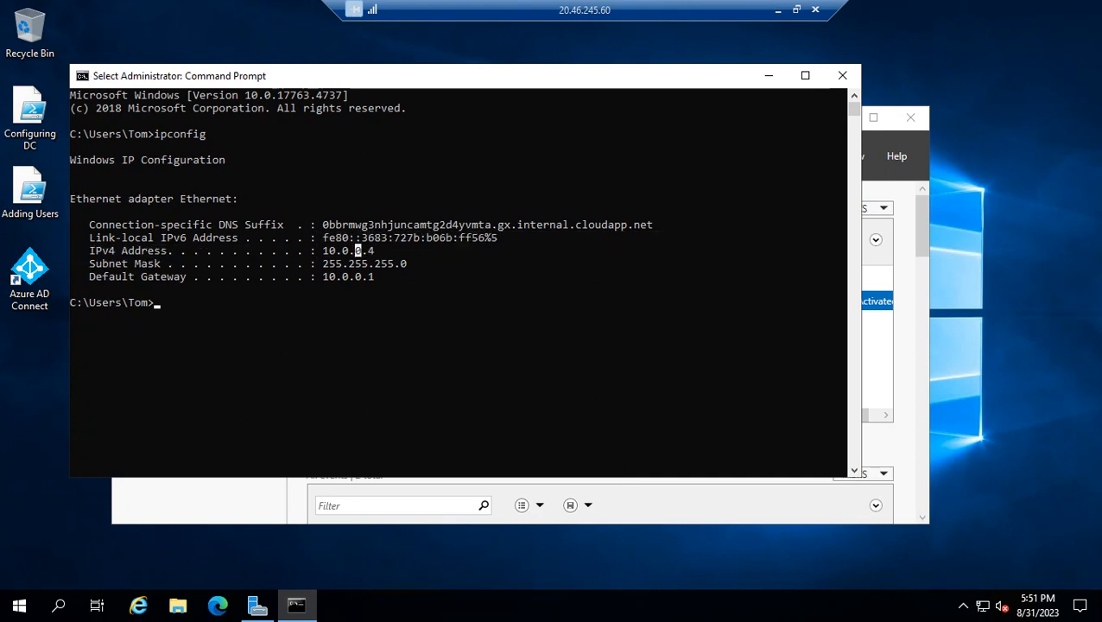
pyautogui.click(371, 250)
pyautogui.click(378, 251)
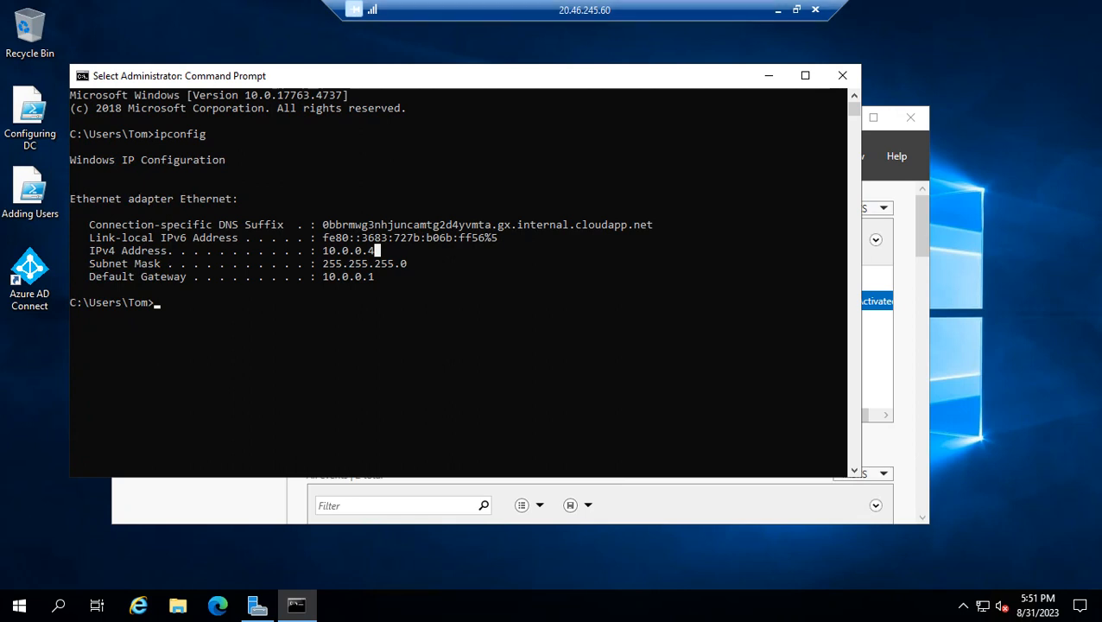
pyautogui.click(778, 9)
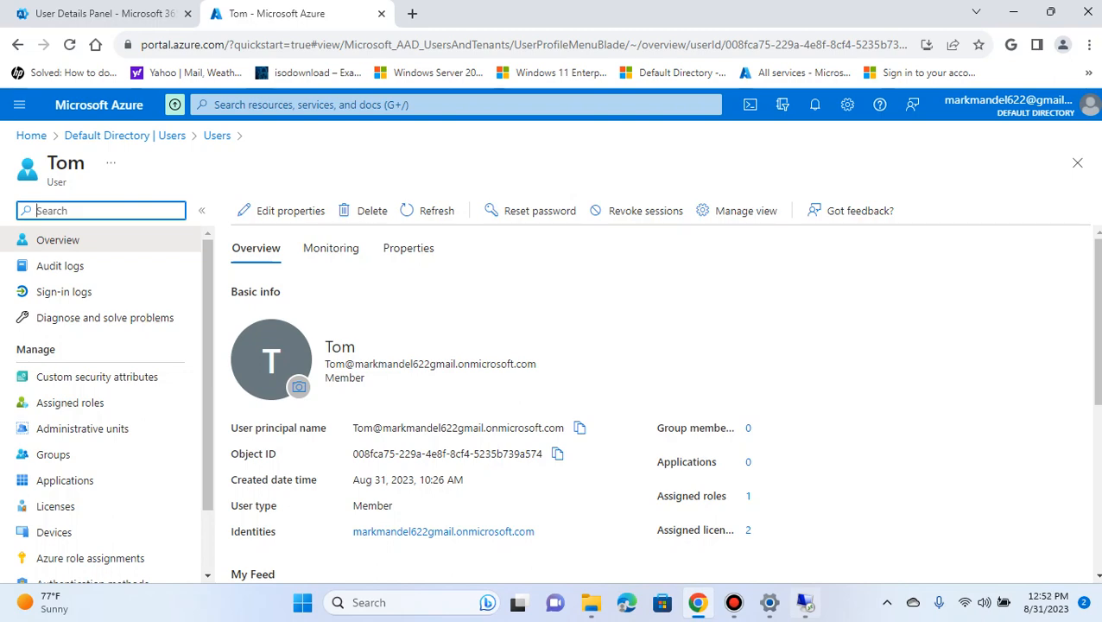
# Open a new Command Prompt on WinDC and run ipconfig to look up the domain controller's IP address
pyautogui.click(804, 602)
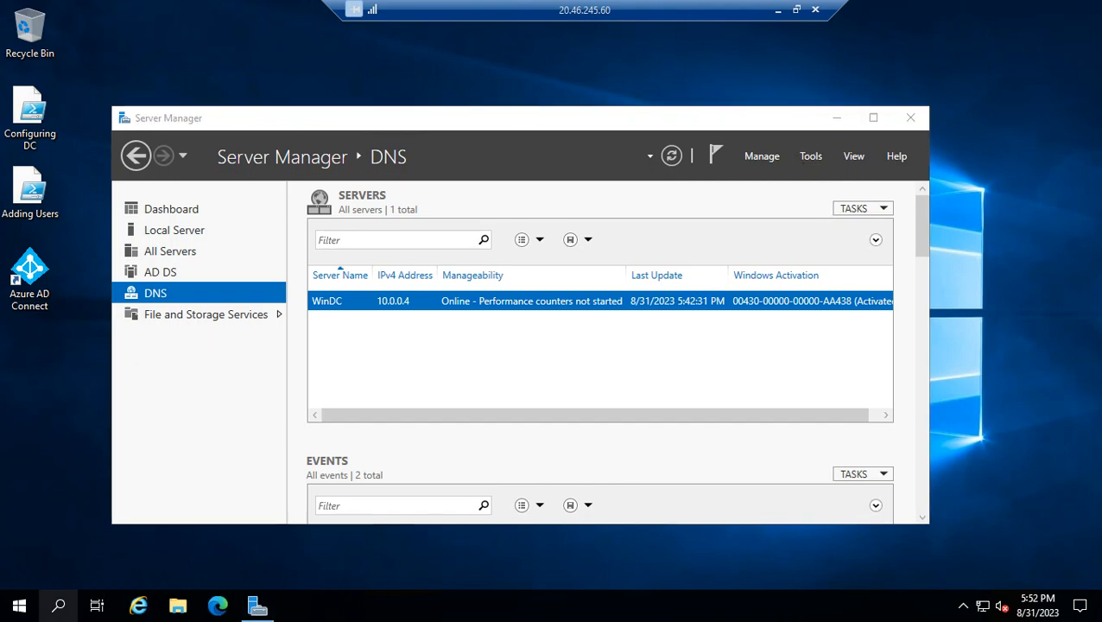
pyautogui.click(59, 605)
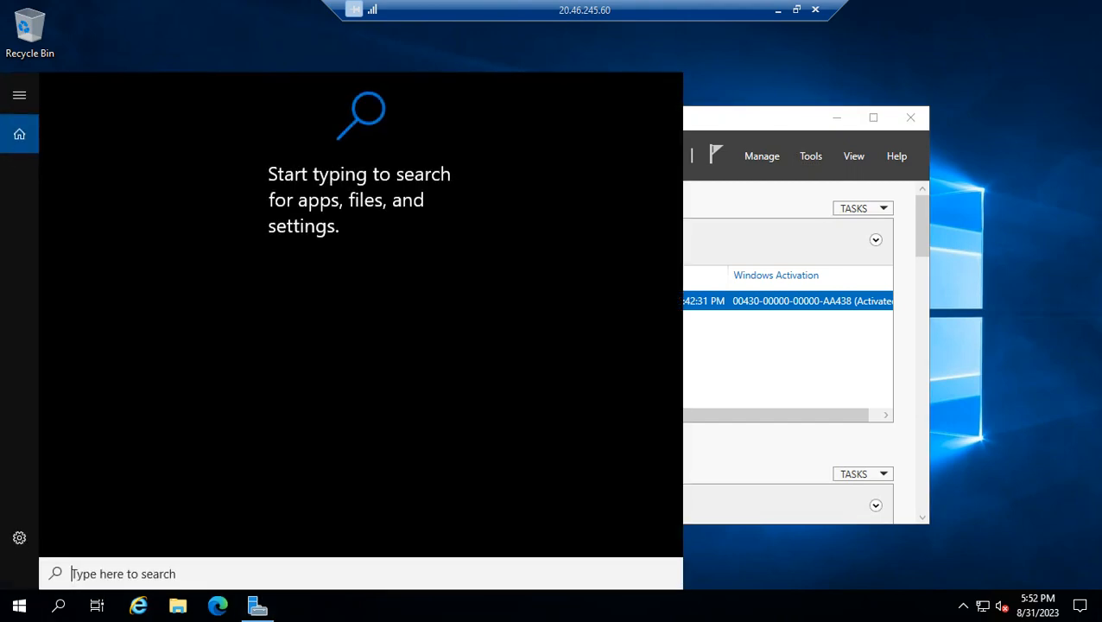
pyautogui.write('cmd')
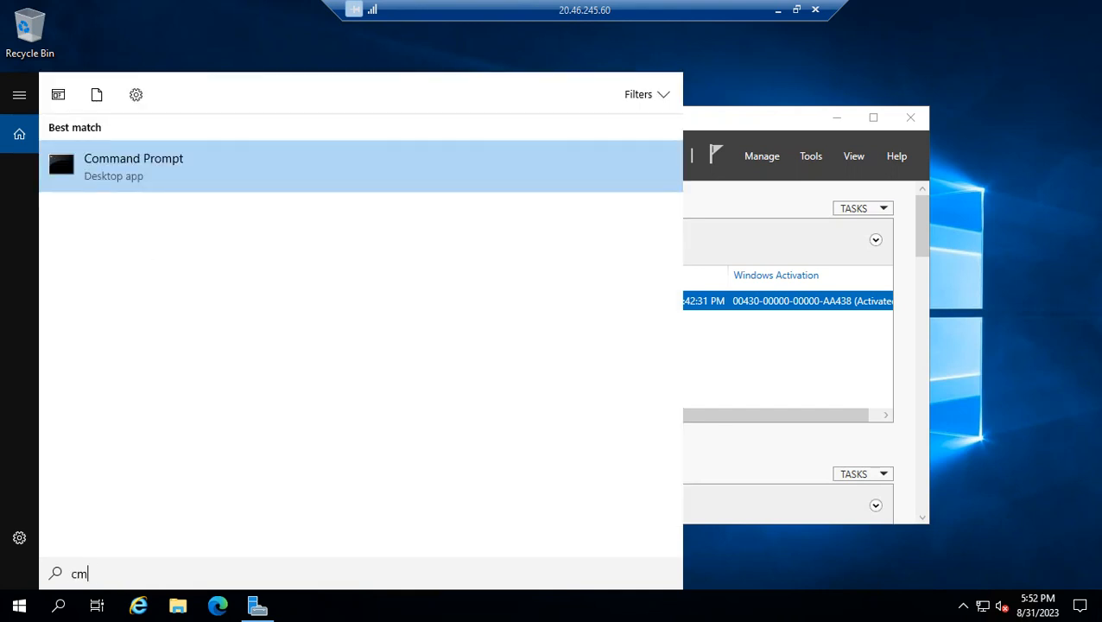
pyautogui.press('Return')
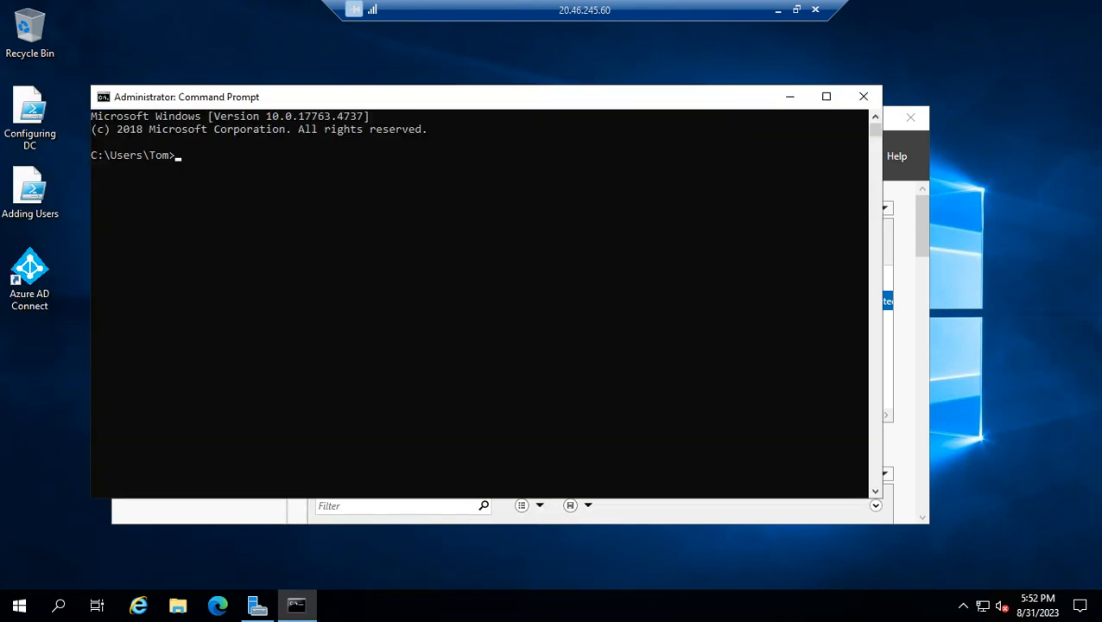
pyautogui.write('ipconfig')
pyautogui.press('Return')
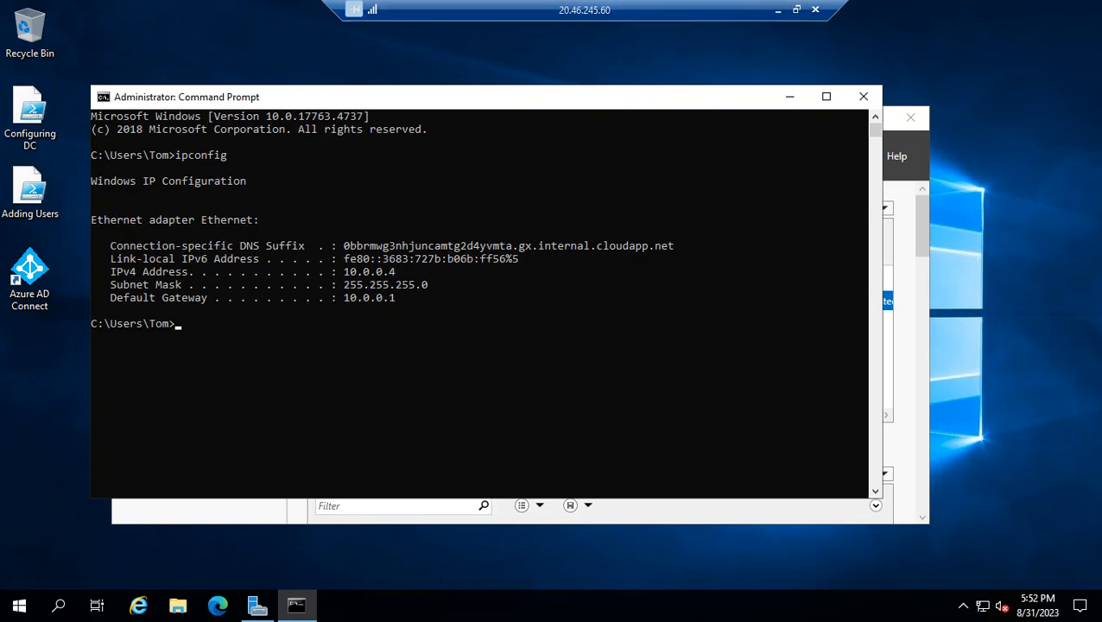
# Switch to the Azure portal, go back to the home page, and open the VNet01 virtual network
pyautogui.click(777, 9)
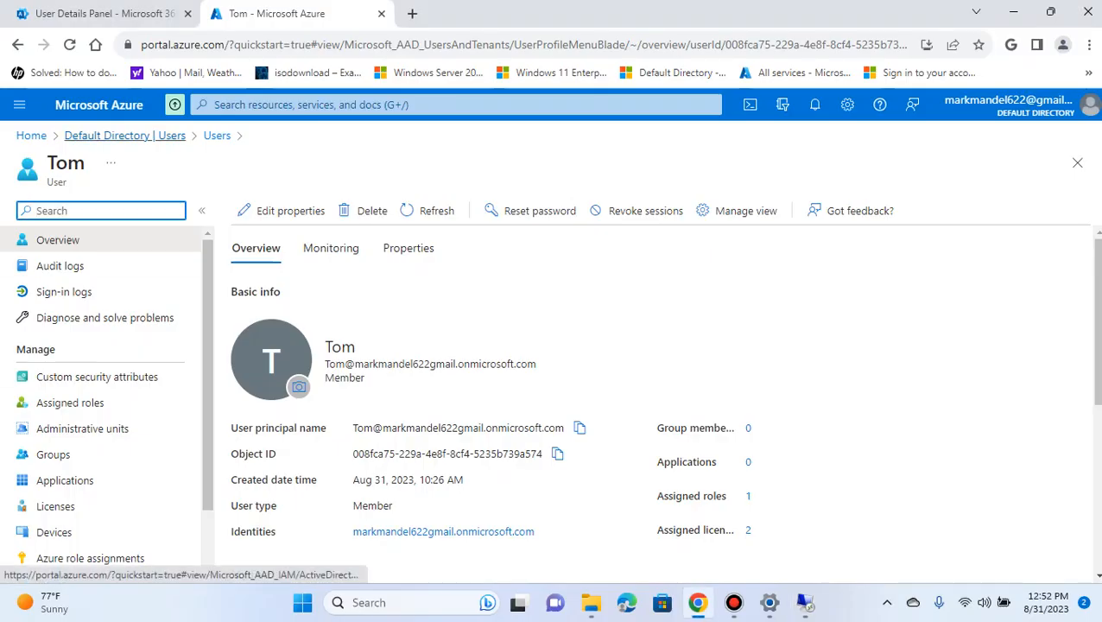
pyautogui.click(125, 136)
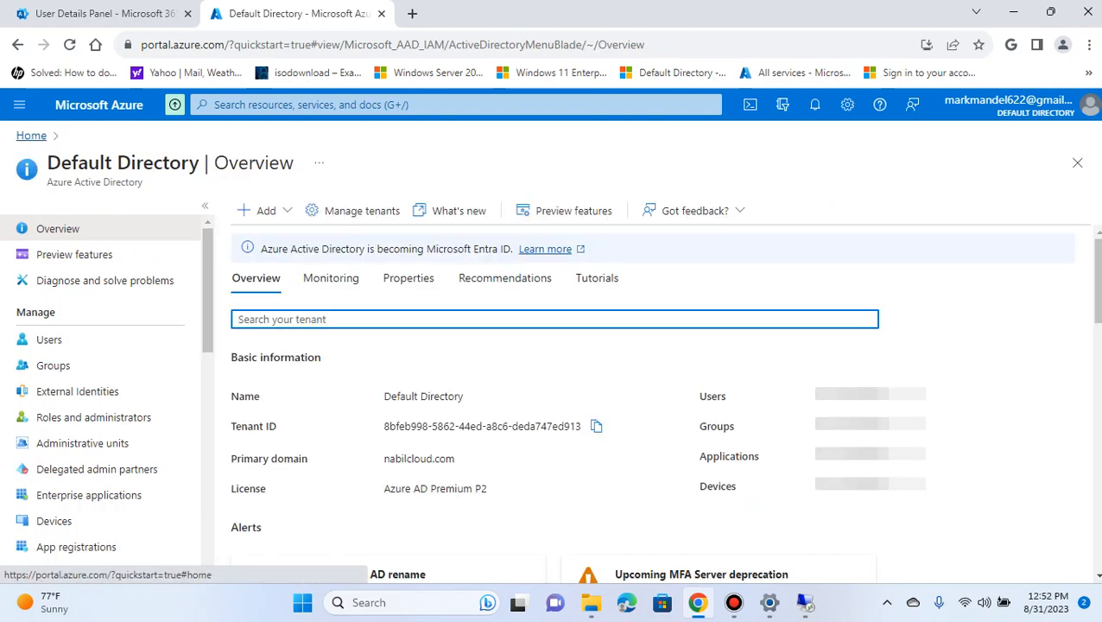
pyautogui.click(31, 136)
pyautogui.click(417, 275)
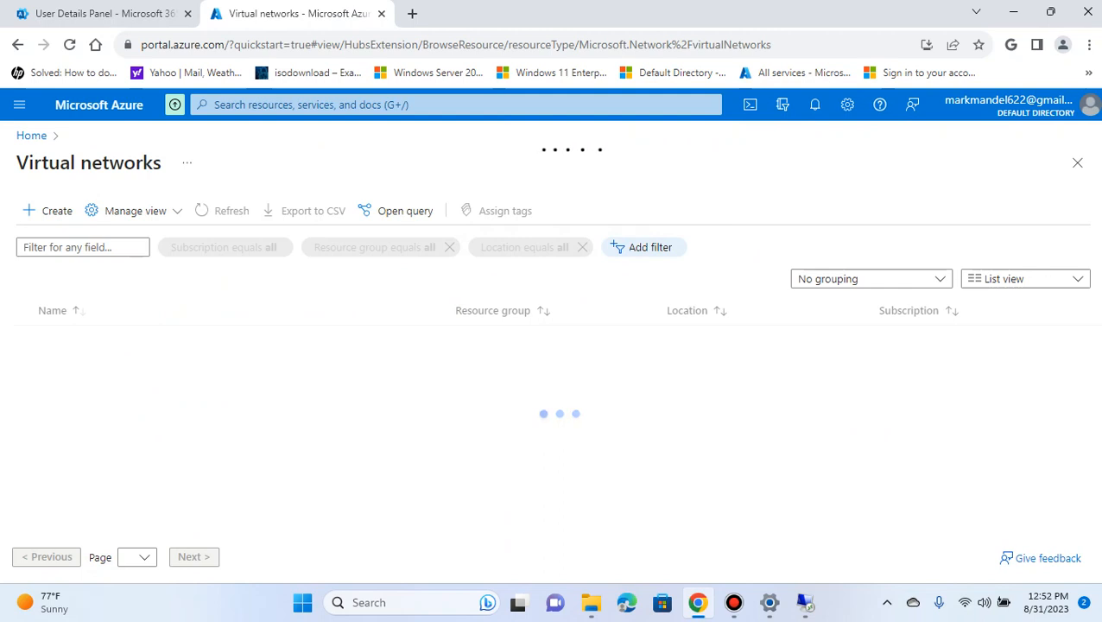
pyautogui.click(76, 339)
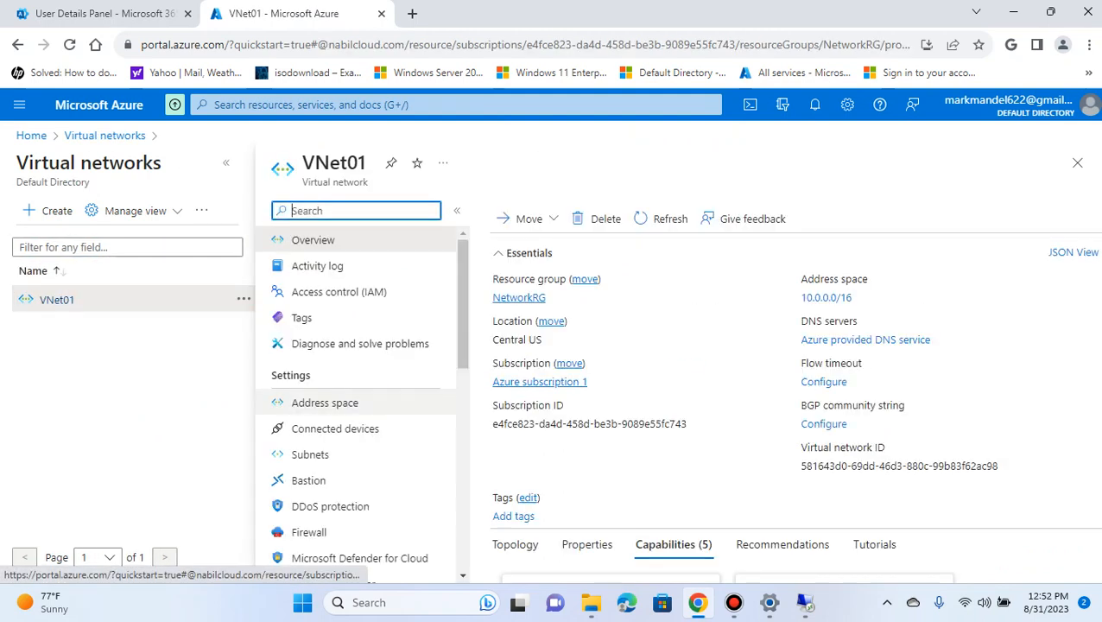
# Examine the address range and settings of VNet01's default subnet without changing them
pyautogui.scroll(-1, 354, 455)
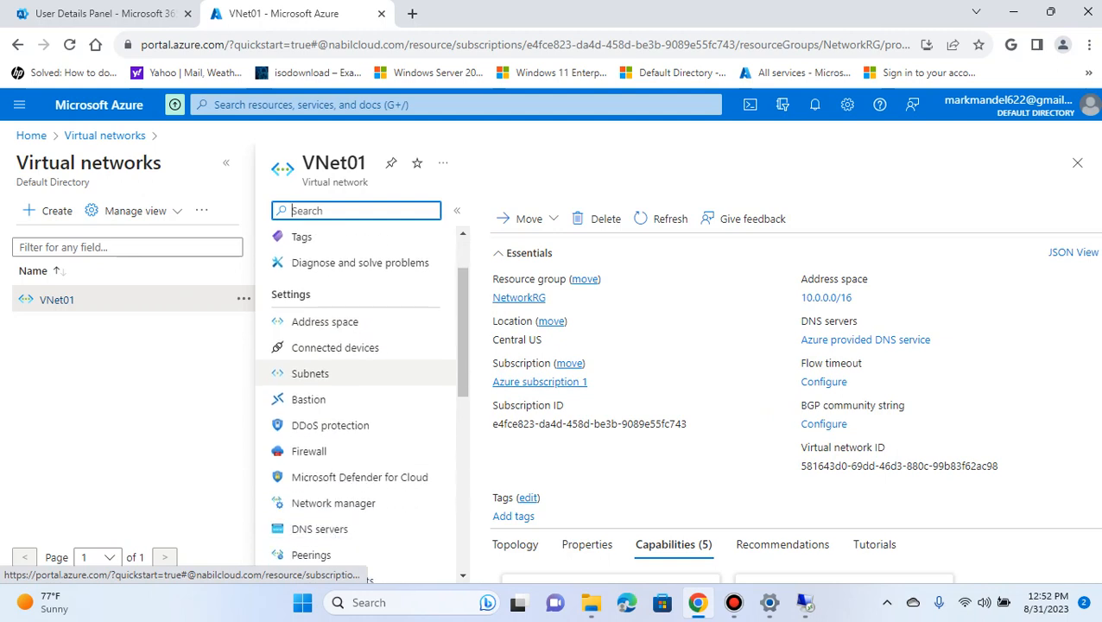
pyautogui.scroll(1, 354, 518)
pyautogui.click(310, 455)
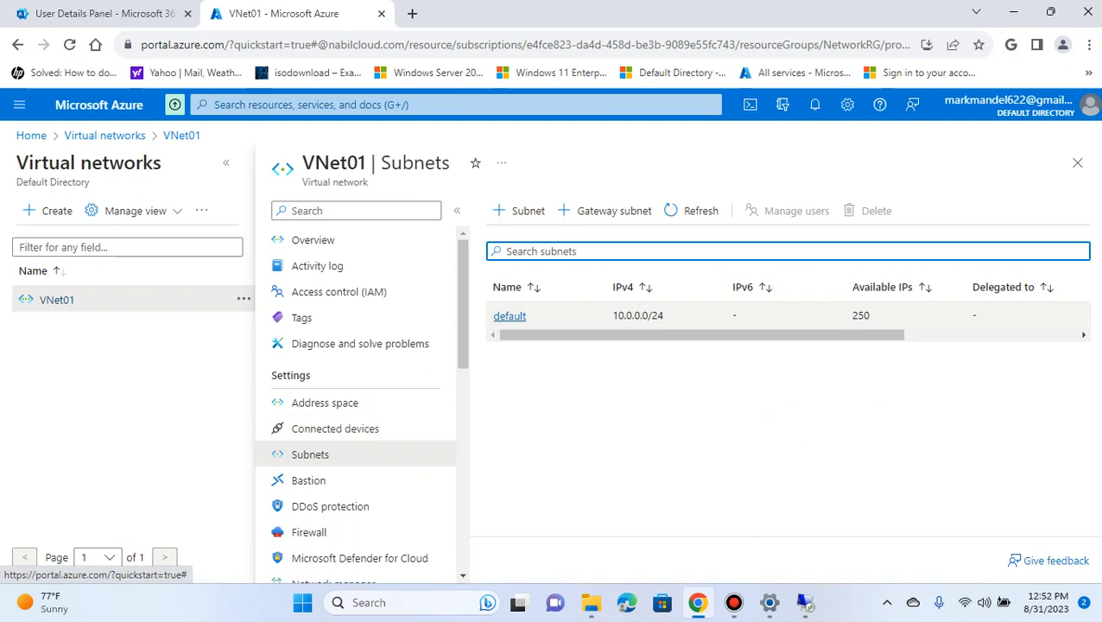
pyautogui.click(510, 316)
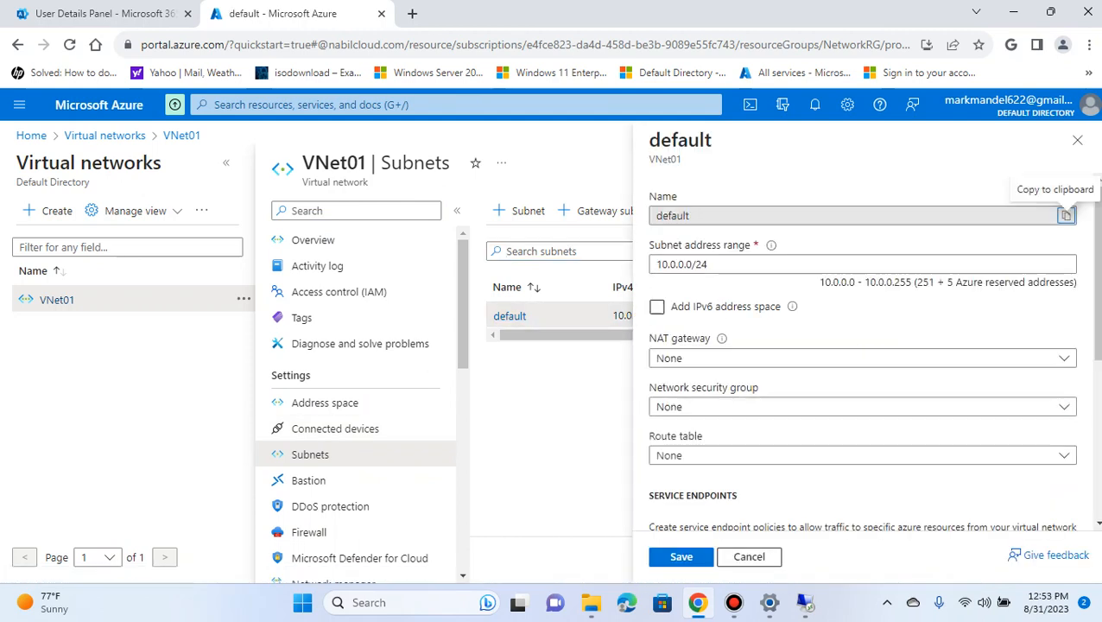
pyautogui.click(1078, 140)
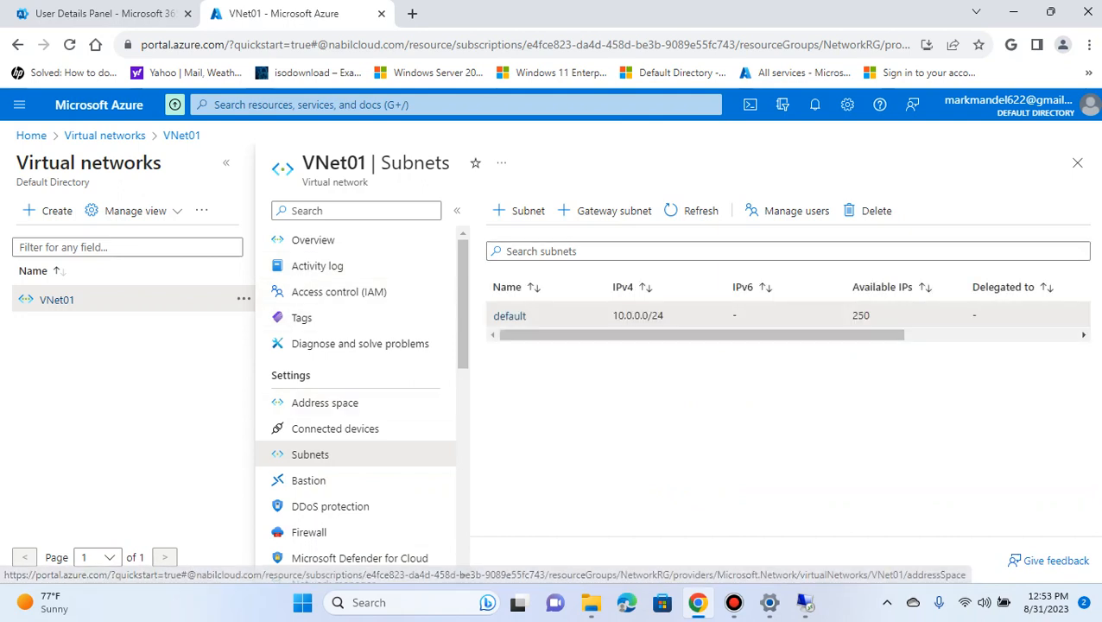
# Open VNet01's DNS servers settings, switch them from the Azure-provided default to Custom, and start a new DNS server entry
pyautogui.scroll(-2, 354, 423)
pyautogui.click(320, 448)
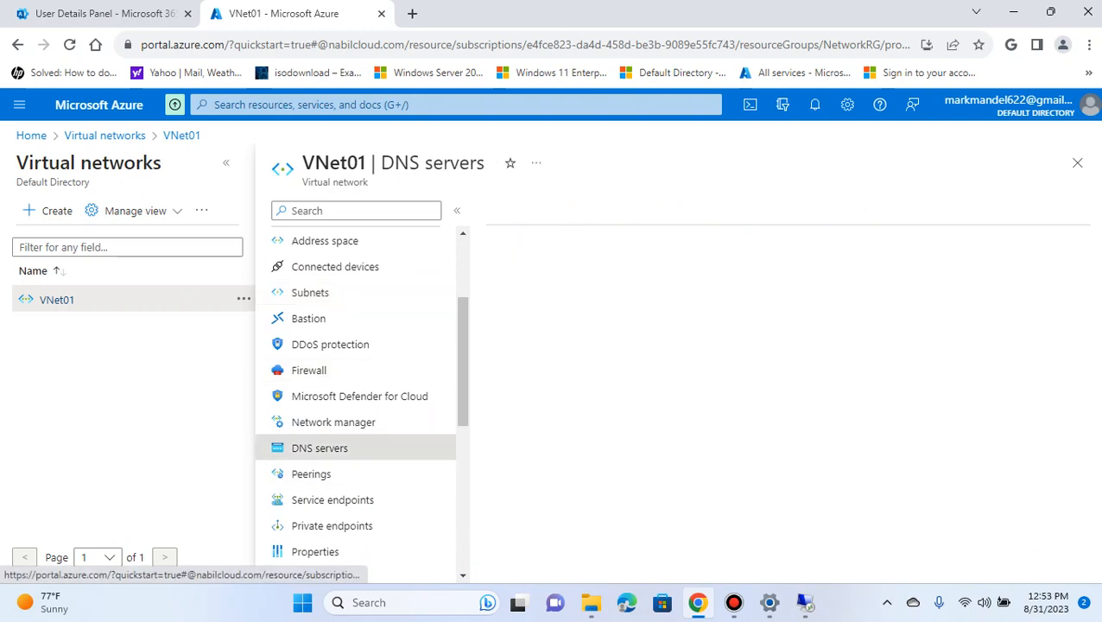
pyautogui.click(495, 256)
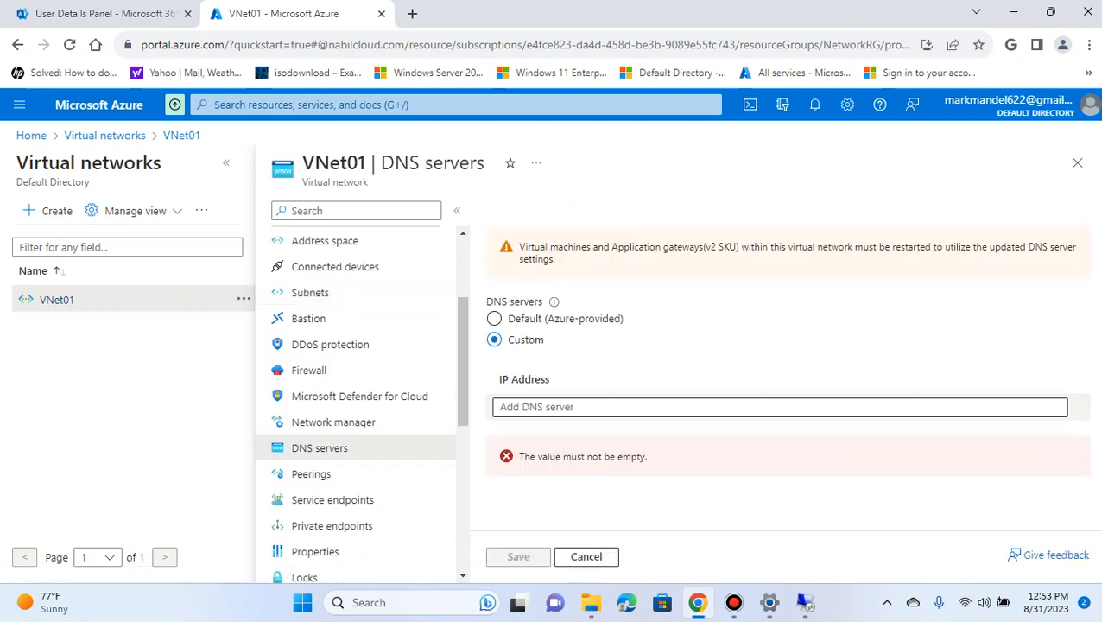
pyautogui.click(537, 407)
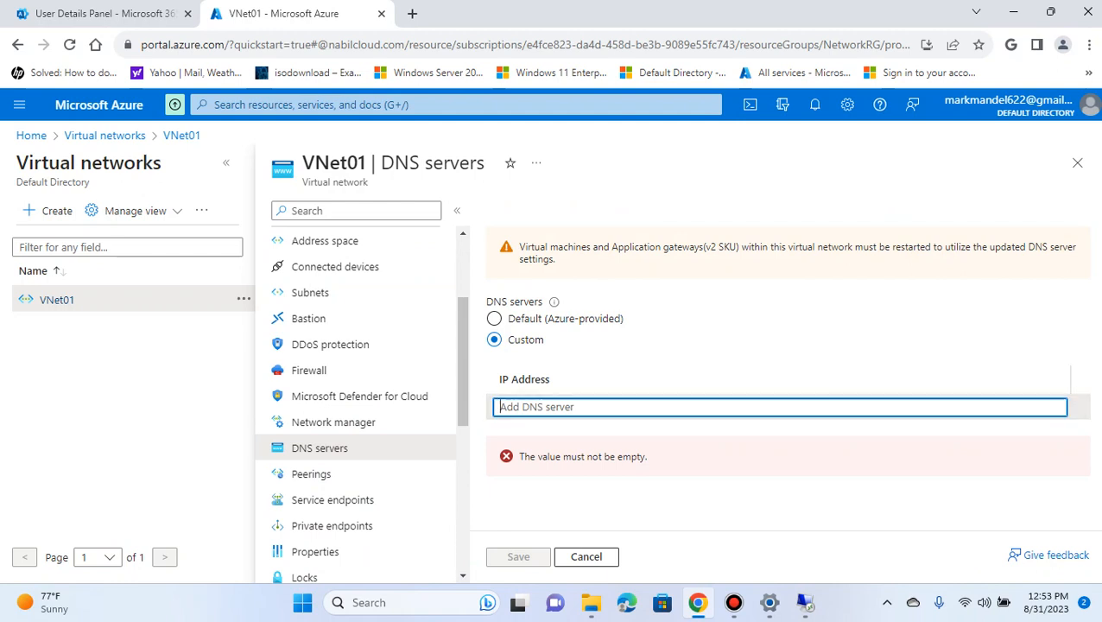
# Check the domain controller's IPv4 address in the WinDC session and save 10.0.0.4 as VNet01's custom DNS server in the Azure portal
pyautogui.click(805, 604)
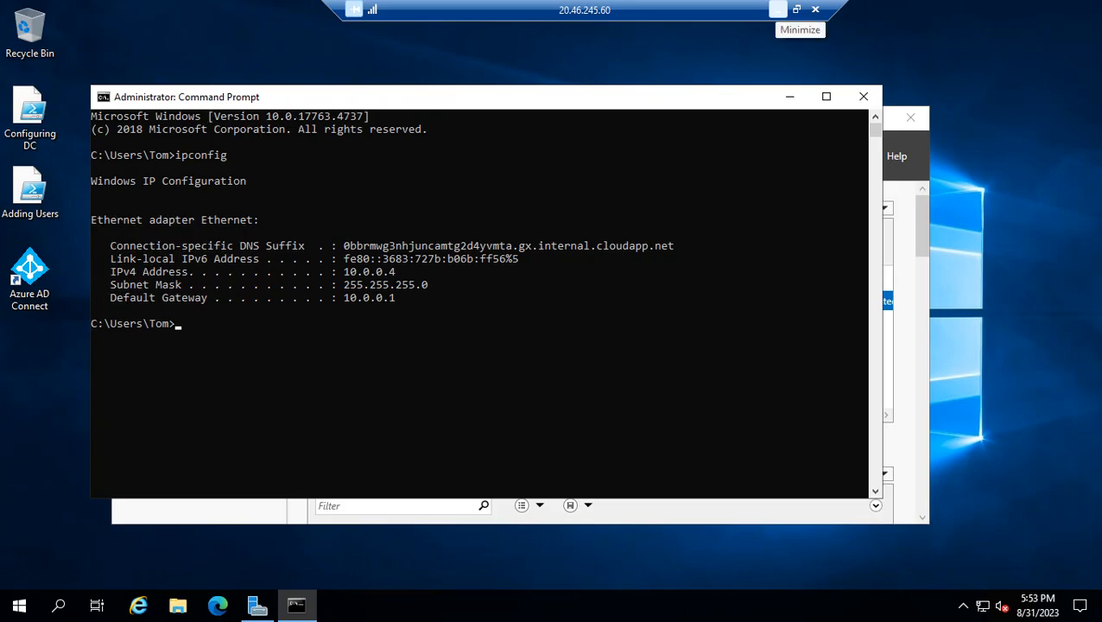
pyautogui.click(778, 9)
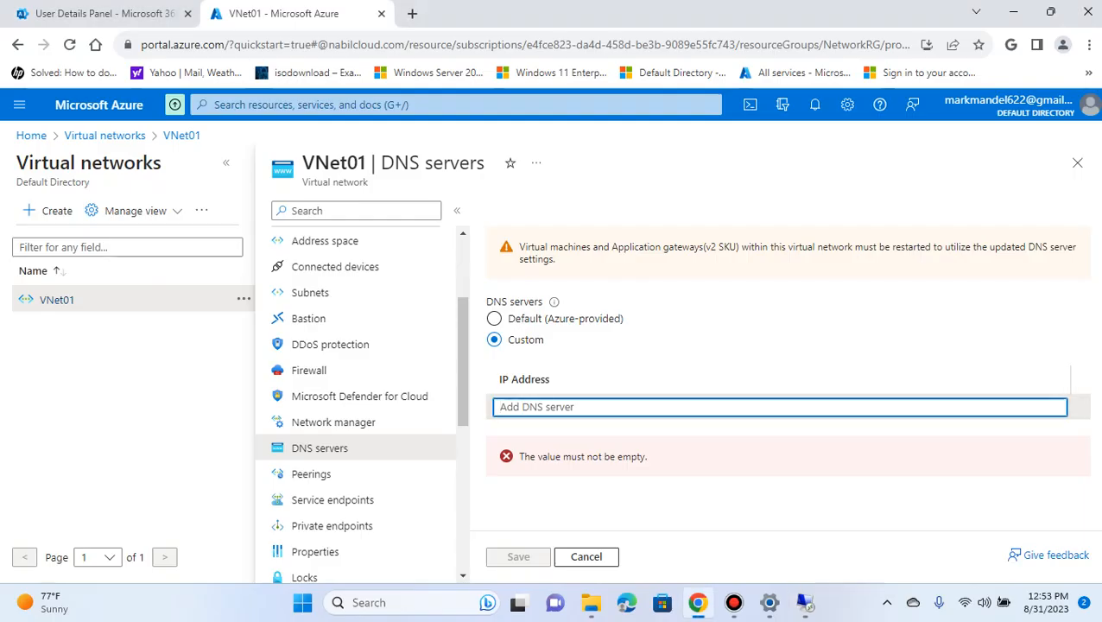
pyautogui.write('10.0')
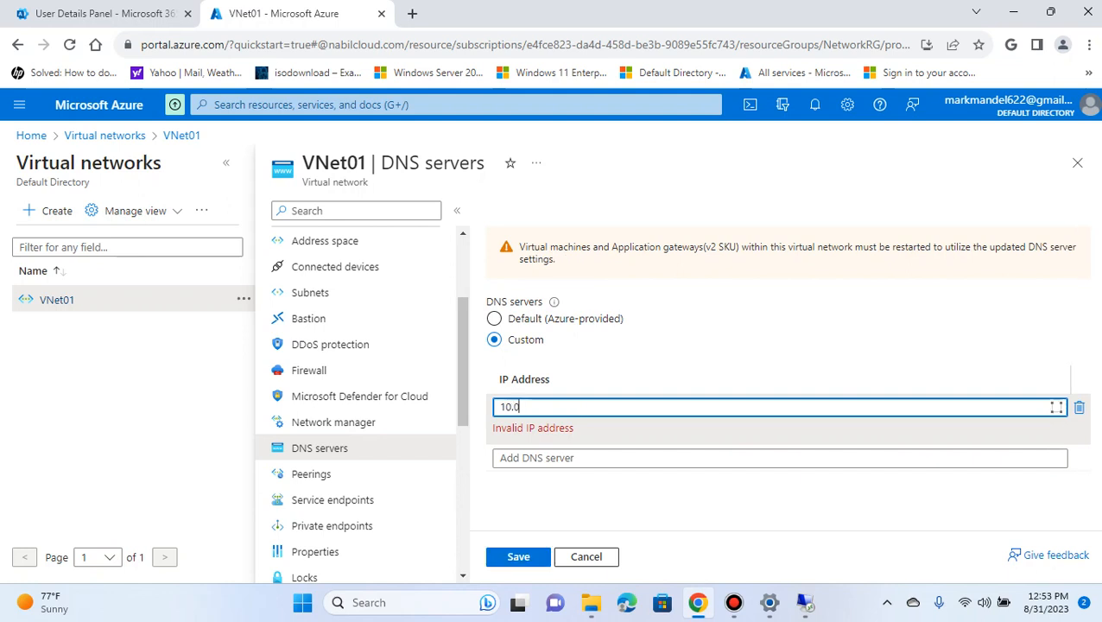
pyautogui.write('.')
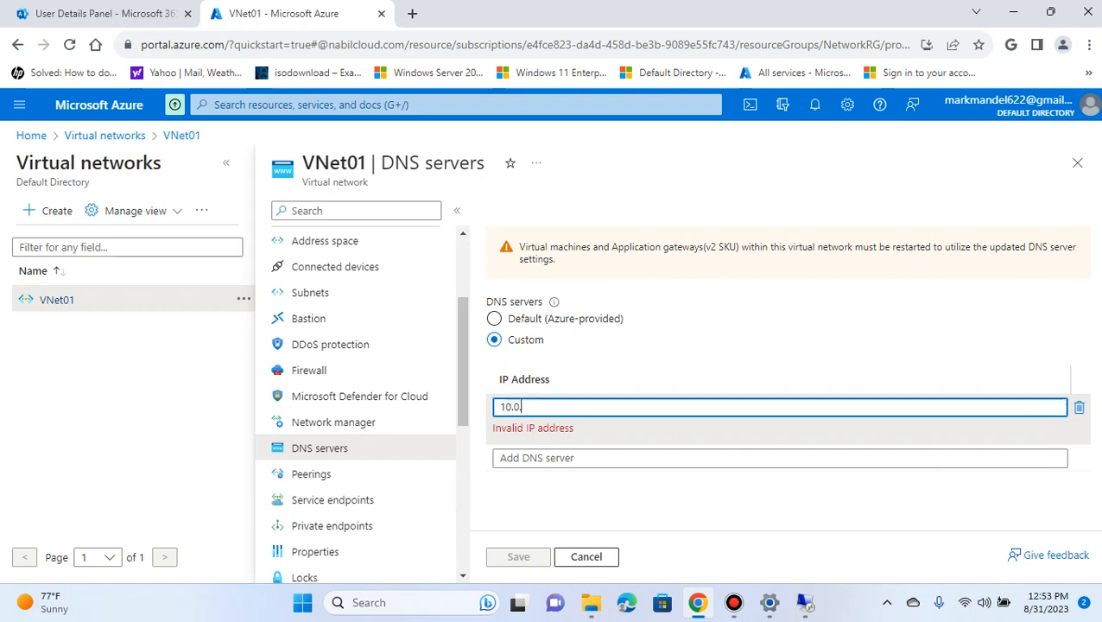
pyautogui.write('0.4')
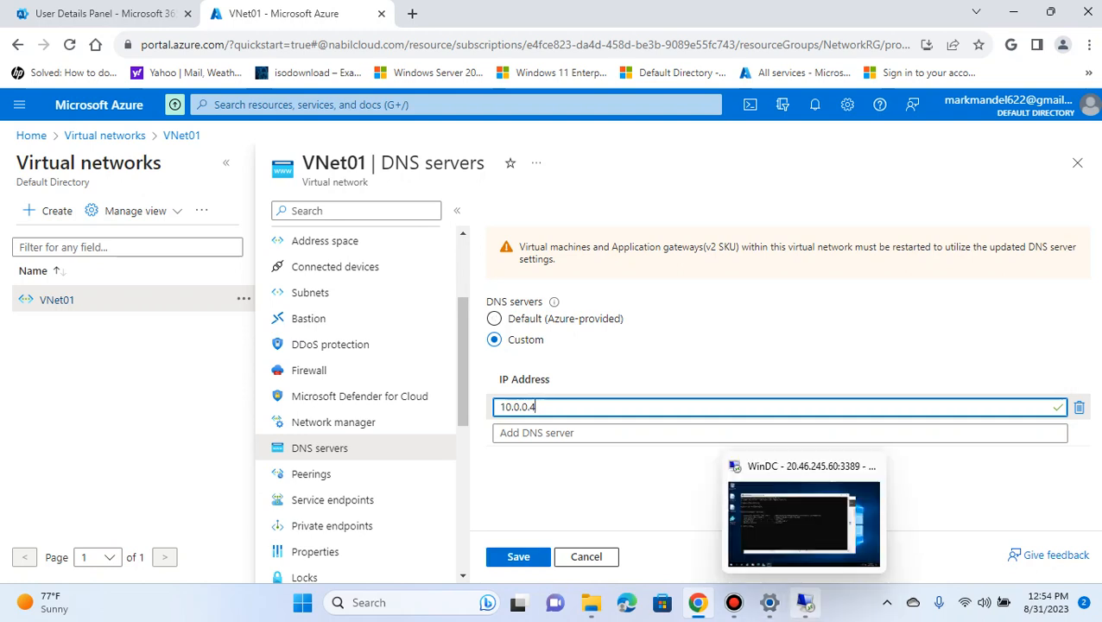
pyautogui.click(730, 486)
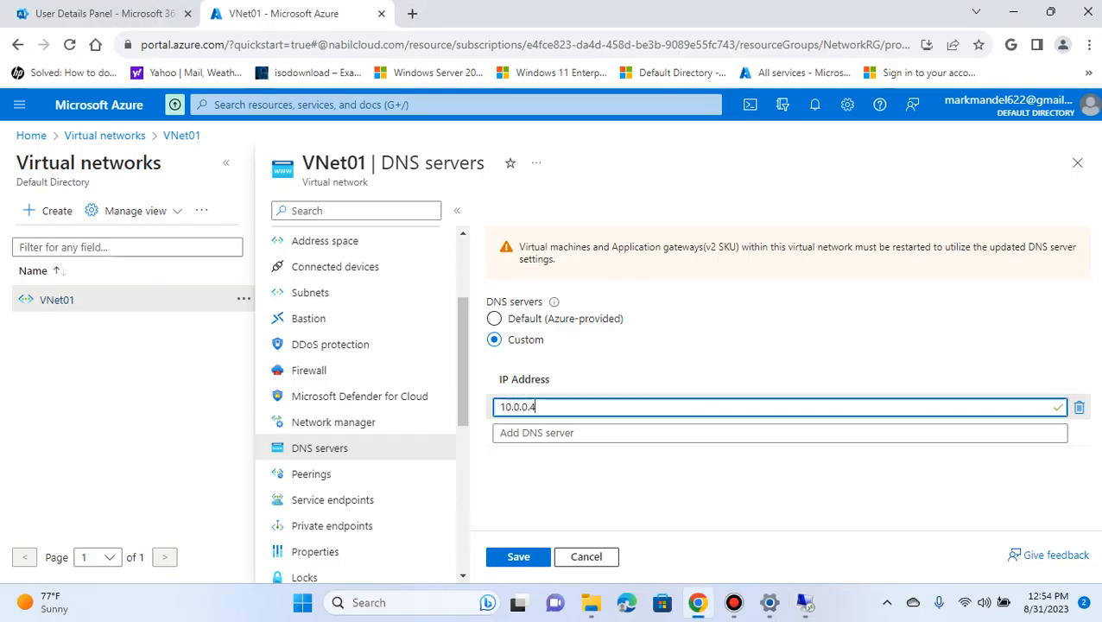
pyautogui.click(777, 10)
pyautogui.click(519, 557)
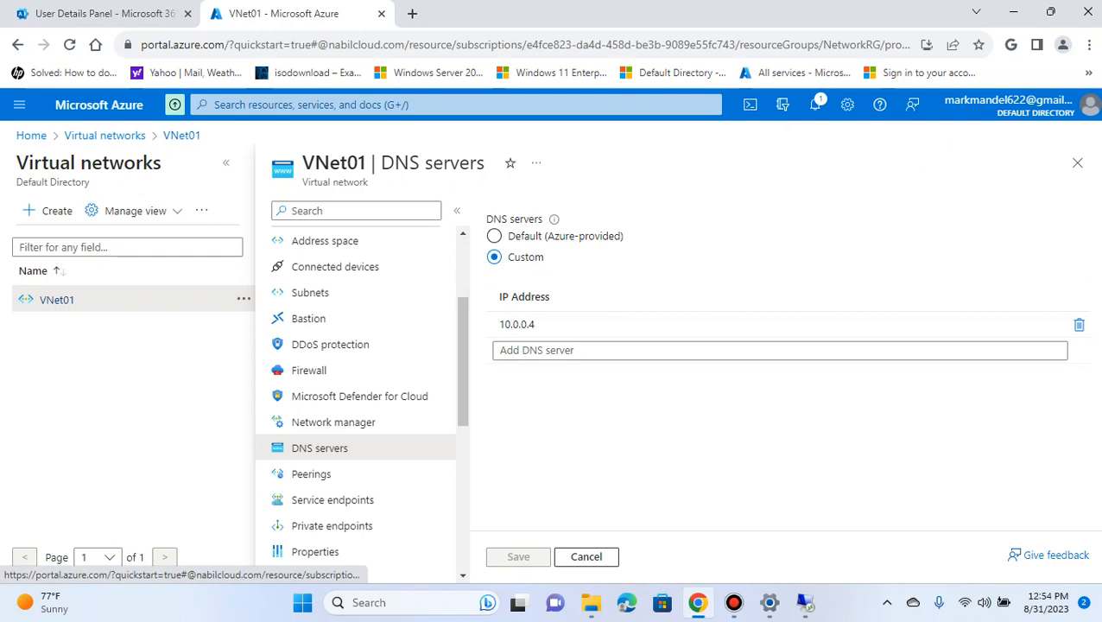
# Return to the portal home page, open Azure Active Directory, and check the Azure AD Connect sync status in the directory overview
pyautogui.click(104, 136)
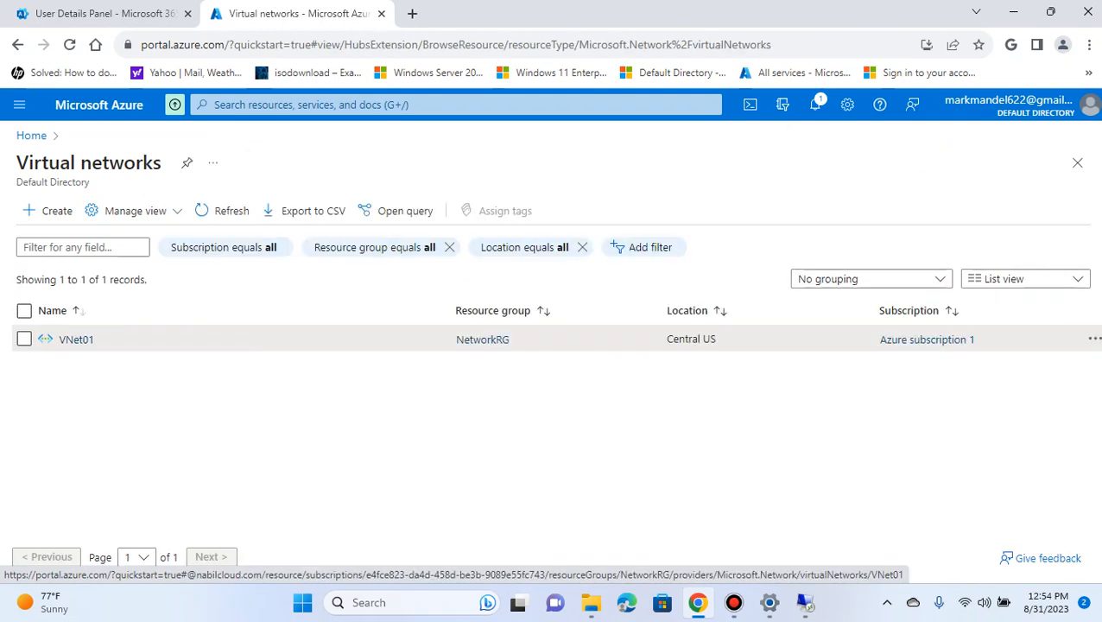
pyautogui.click(31, 135)
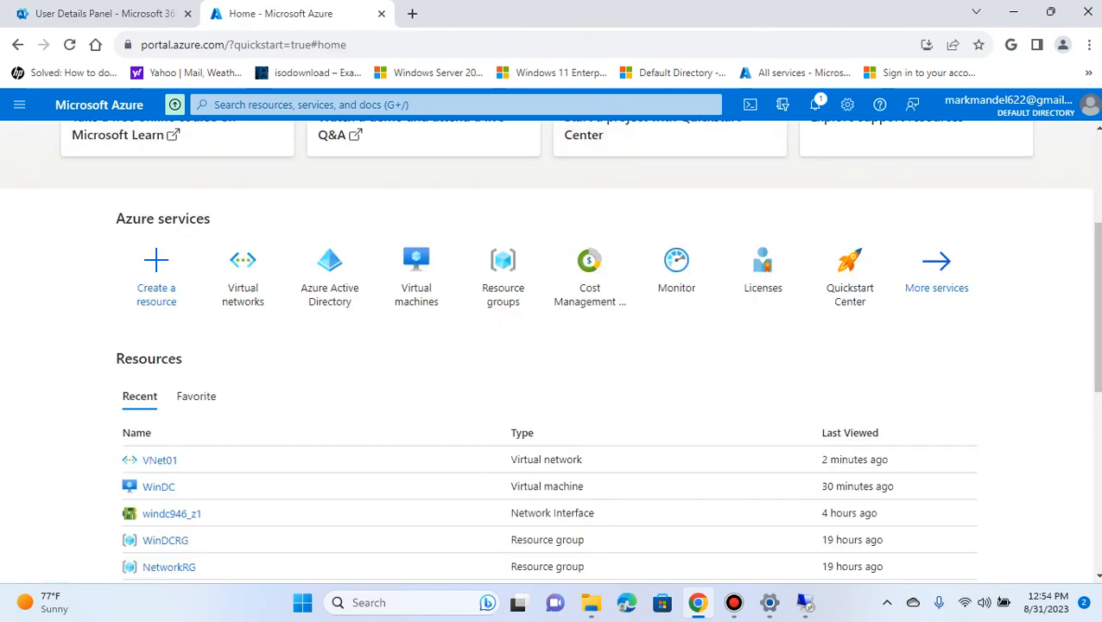
pyautogui.scroll(3, 415, 268)
pyautogui.scroll(-2, 346, 354)
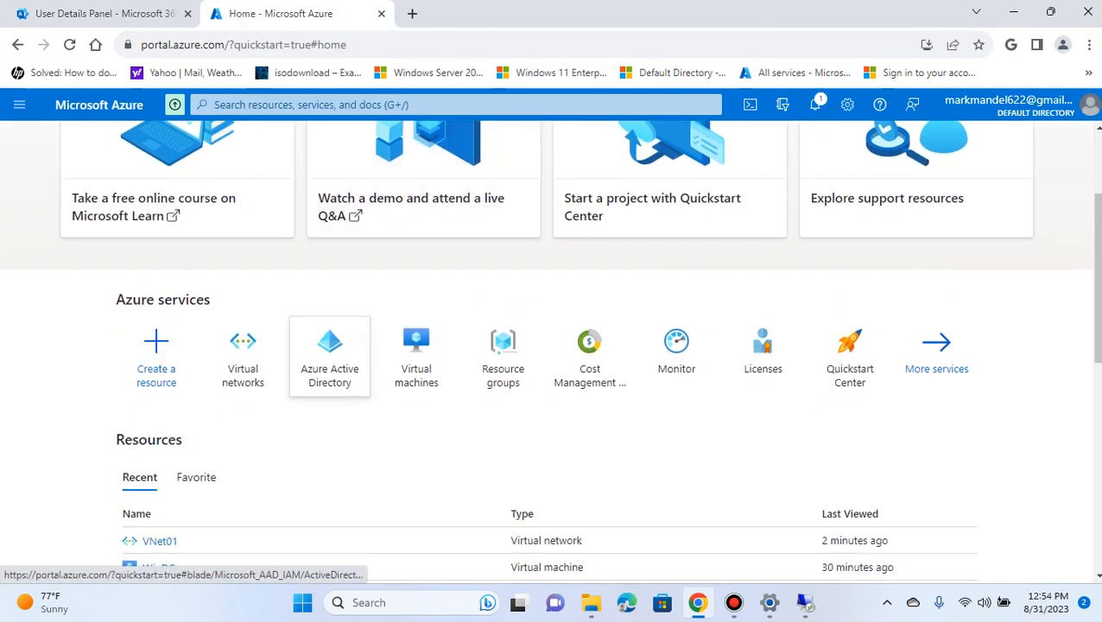
pyautogui.click(329, 356)
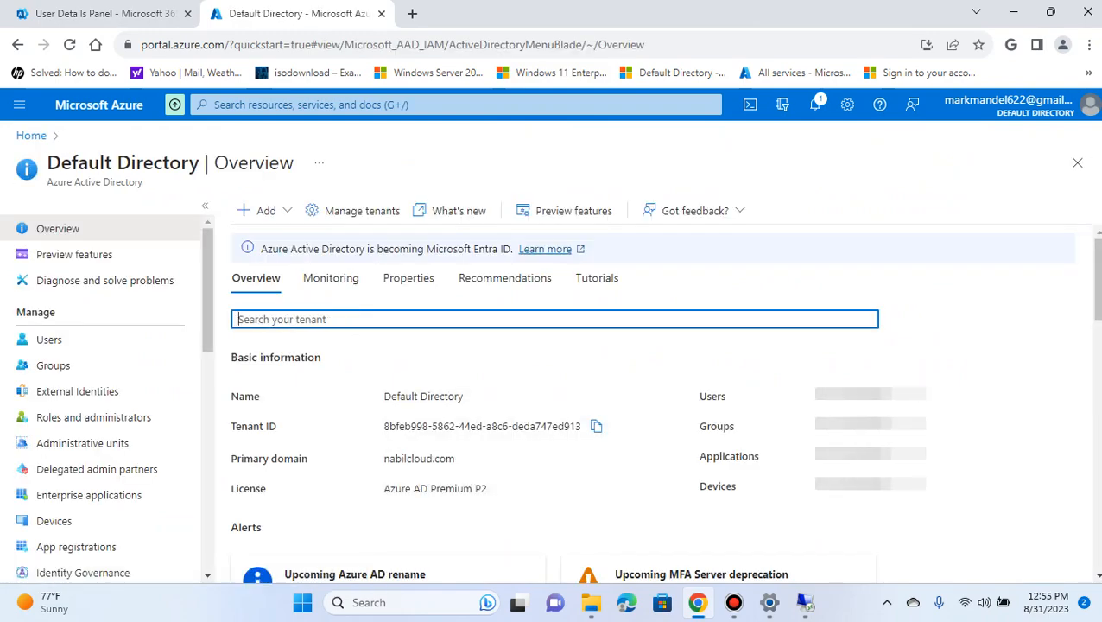
pyautogui.scroll(-3, 657, 406)
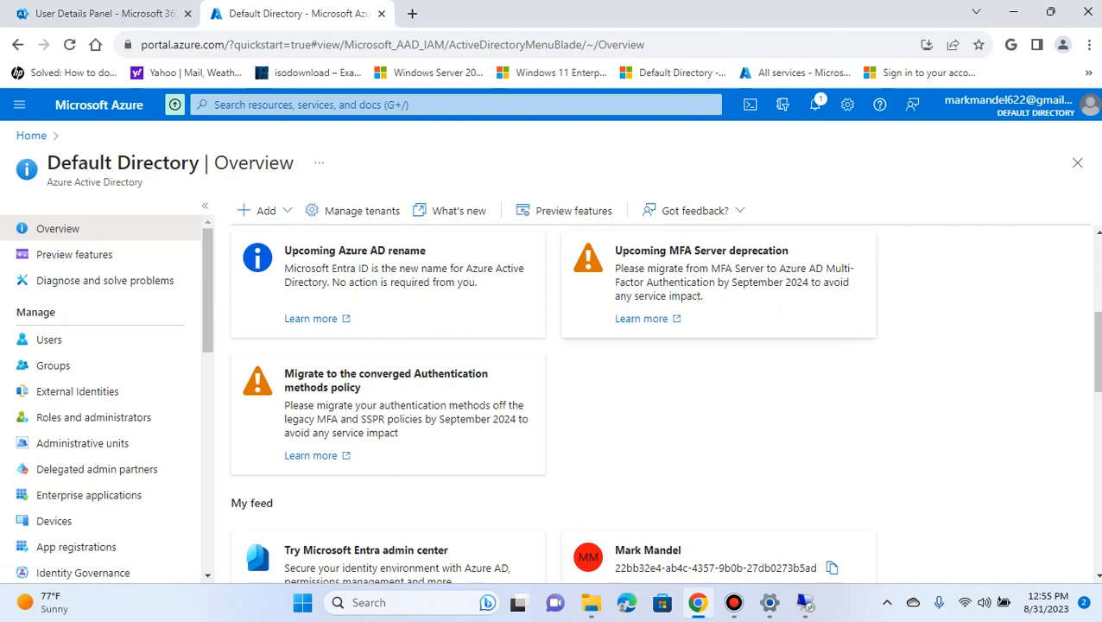
pyautogui.scroll(1, 657, 397)
pyautogui.scroll(-3, 656, 397)
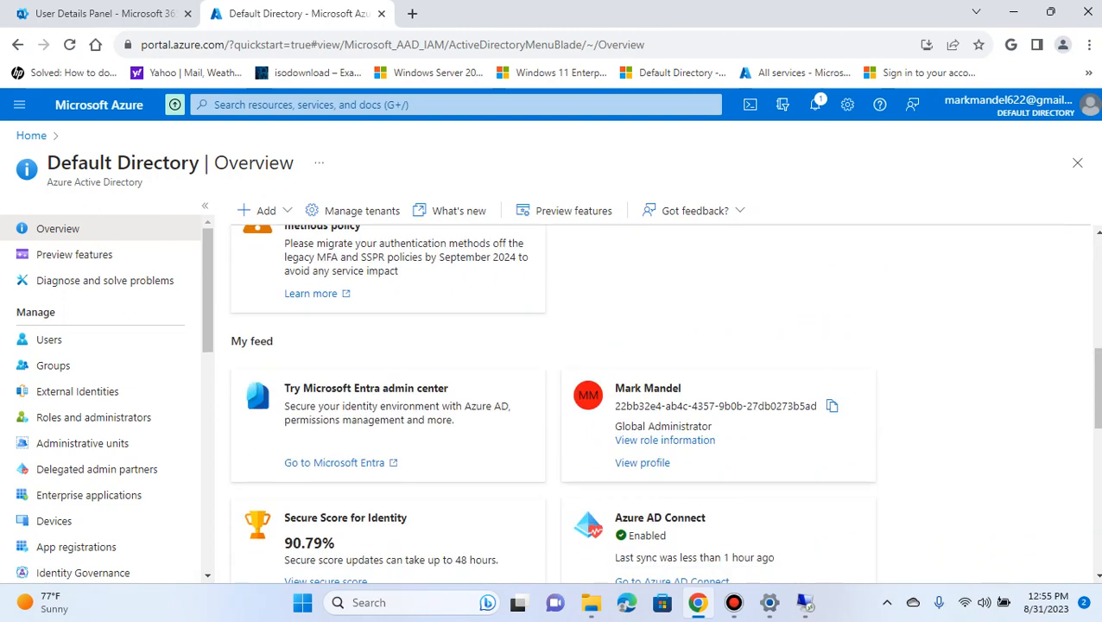
pyautogui.scroll(-1, 657, 398)
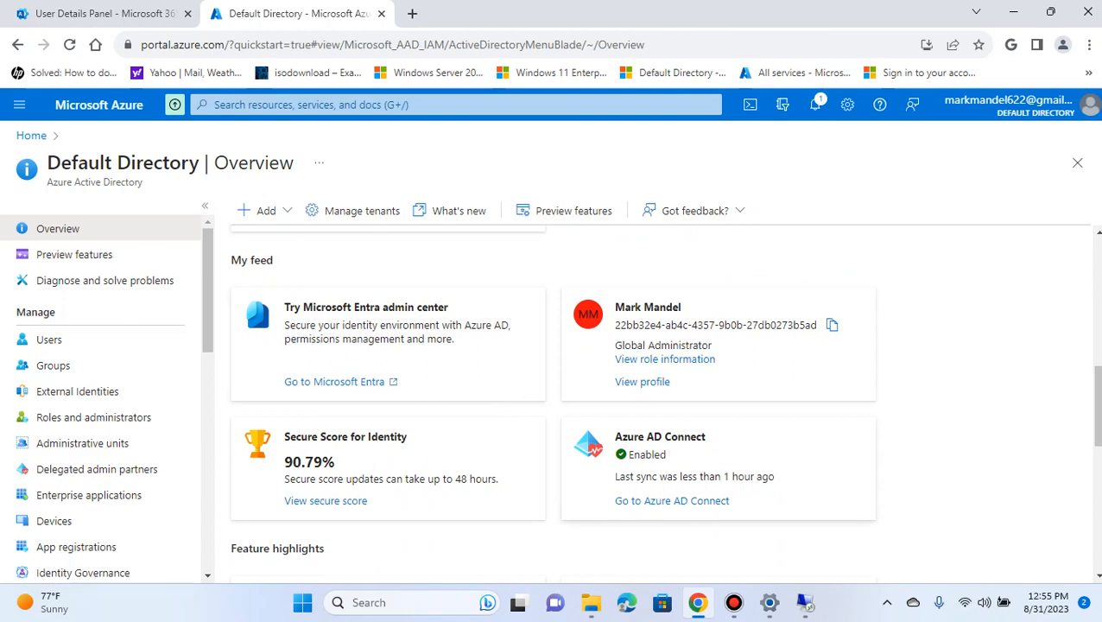
pyautogui.scroll(4, 255, 296)
# Open the directory's list of all users and review which accounts are marked as synchronized from on-premises
pyautogui.click(86, 339)
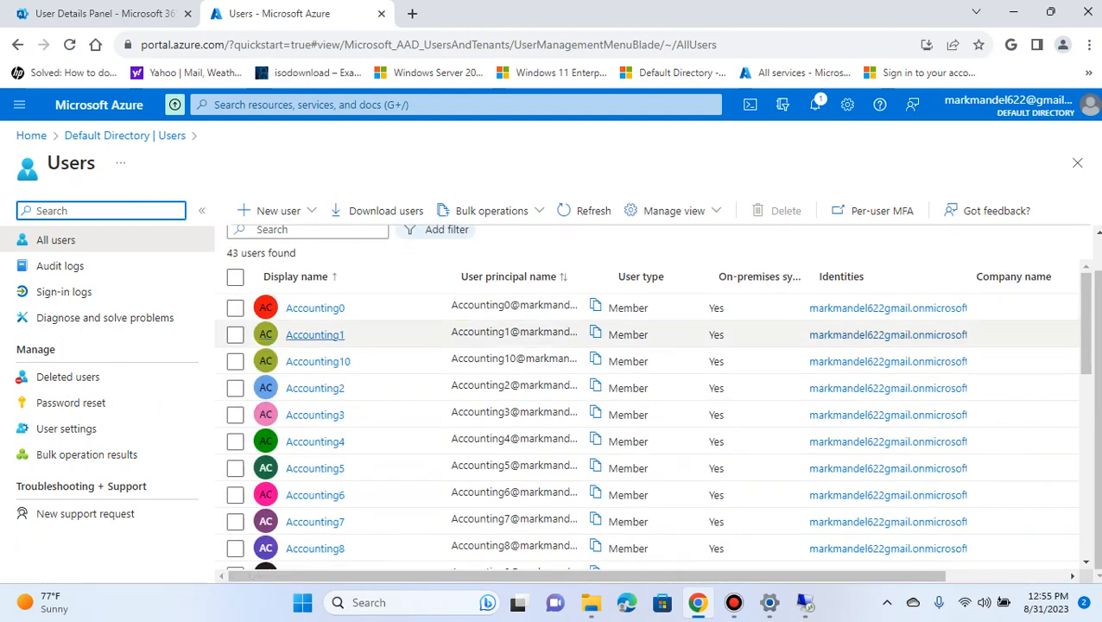
pyautogui.scroll(-3, 315, 319)
pyautogui.scroll(-1, 315, 362)
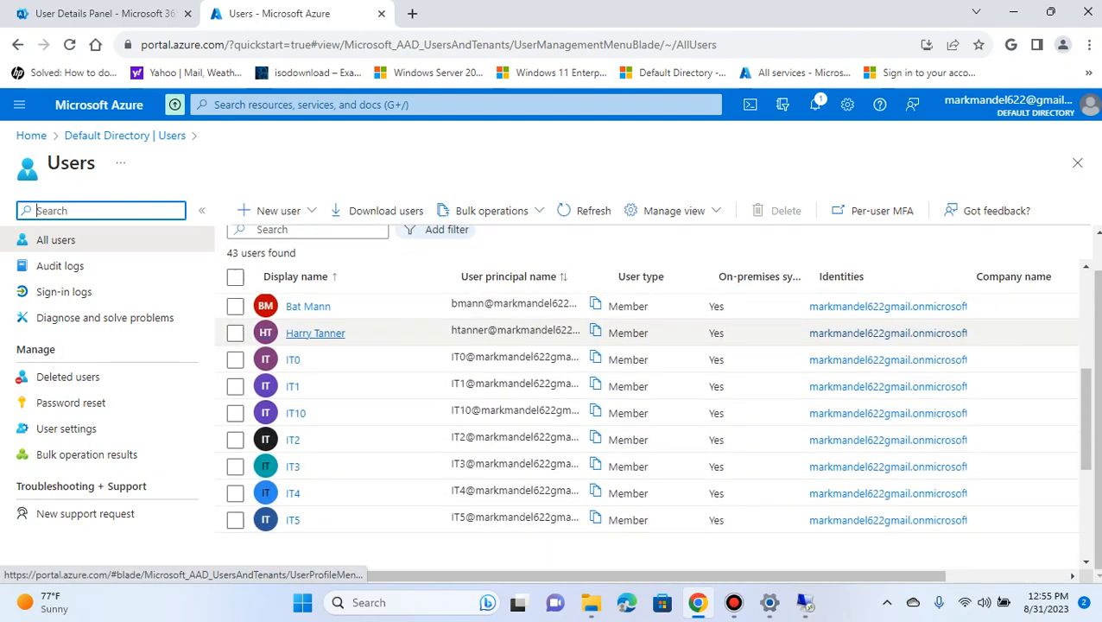
pyautogui.scroll(4, 315, 432)
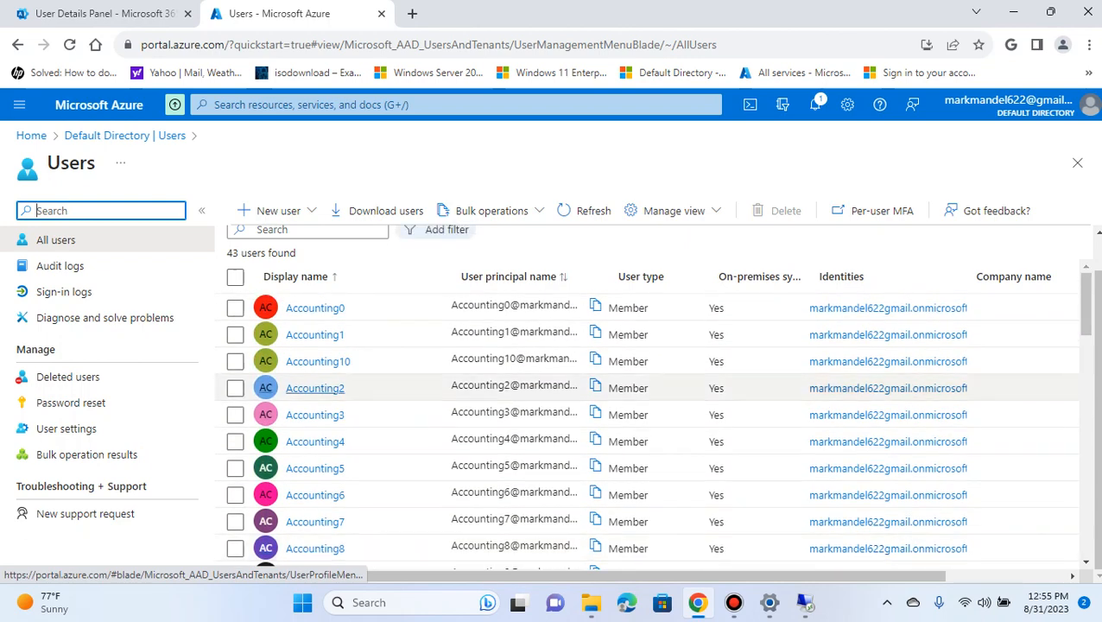
pyautogui.scroll(-2, 315, 406)
pyautogui.scroll(-2, 298, 398)
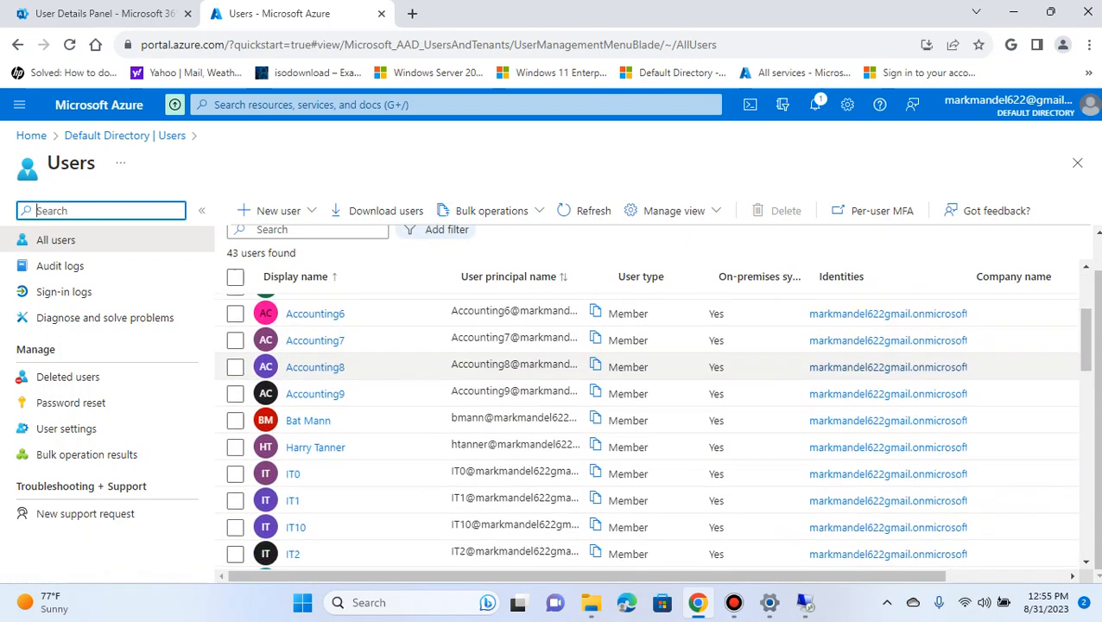
pyautogui.scroll(-2, 295, 384)
pyautogui.scroll(2, 296, 384)
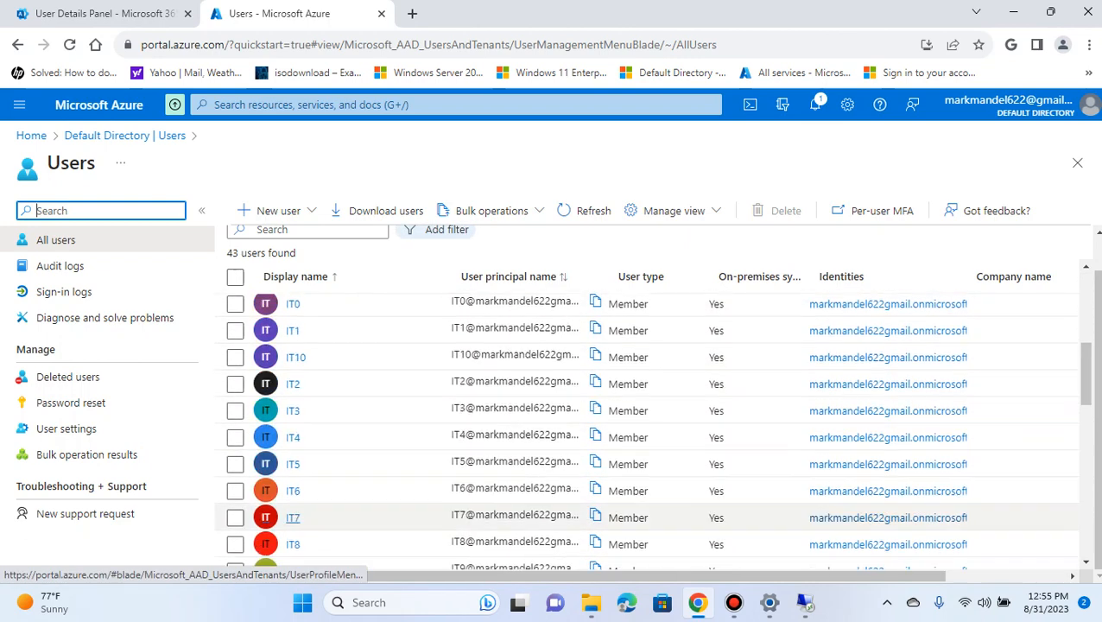
# Switch to the WinDC session, close Command Prompt, and review the nabilcloud.com Users container in Active Directory Users and Computers
pyautogui.click(806, 603)
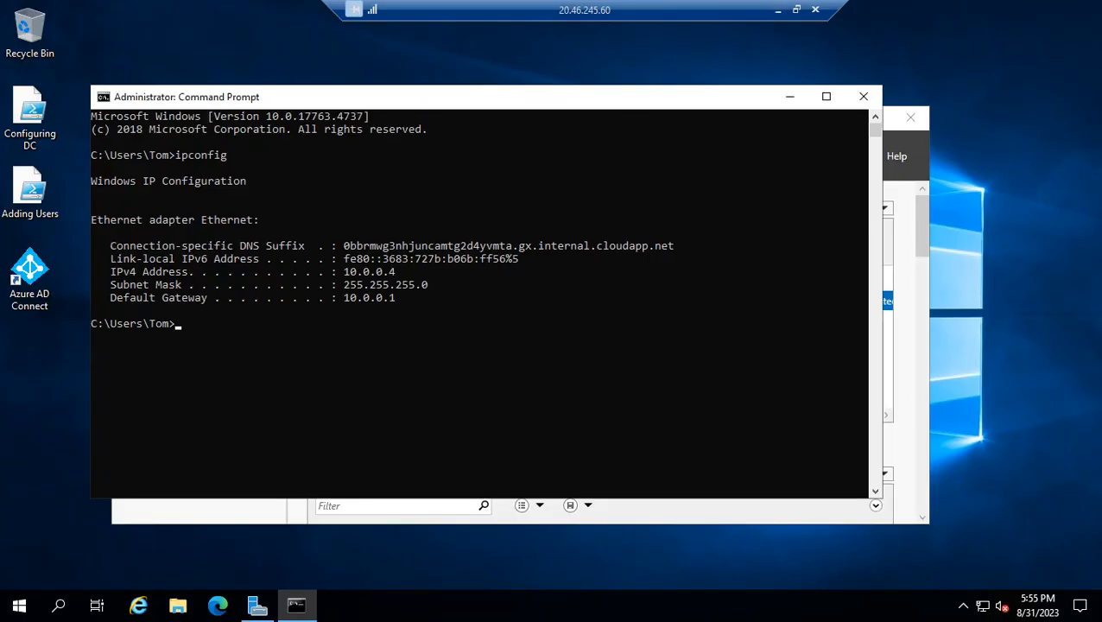
pyautogui.click(863, 96)
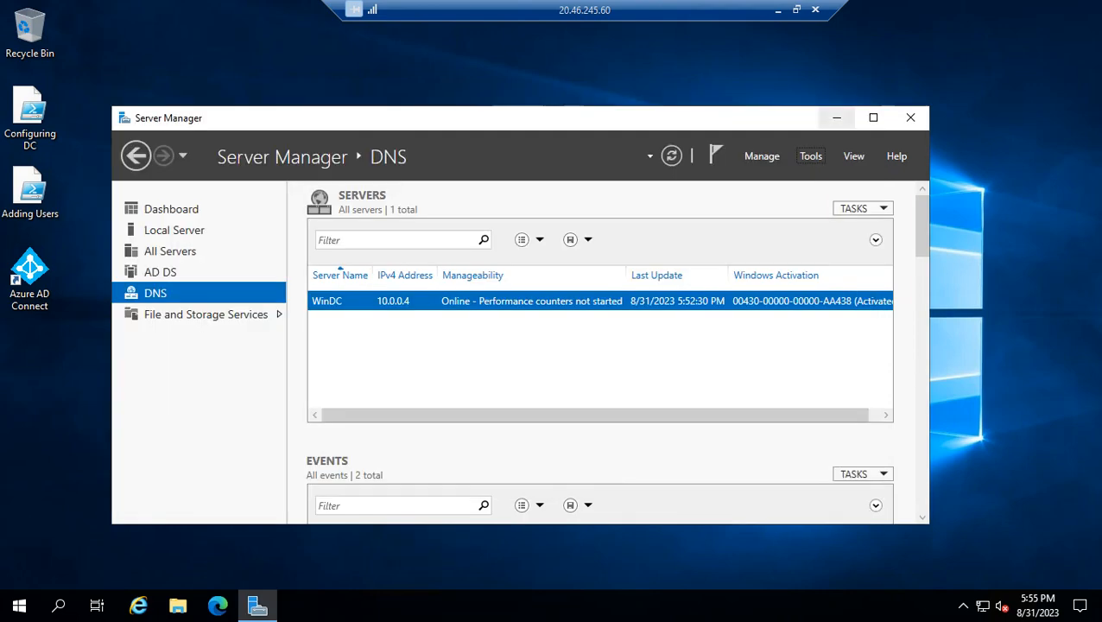
pyautogui.click(160, 271)
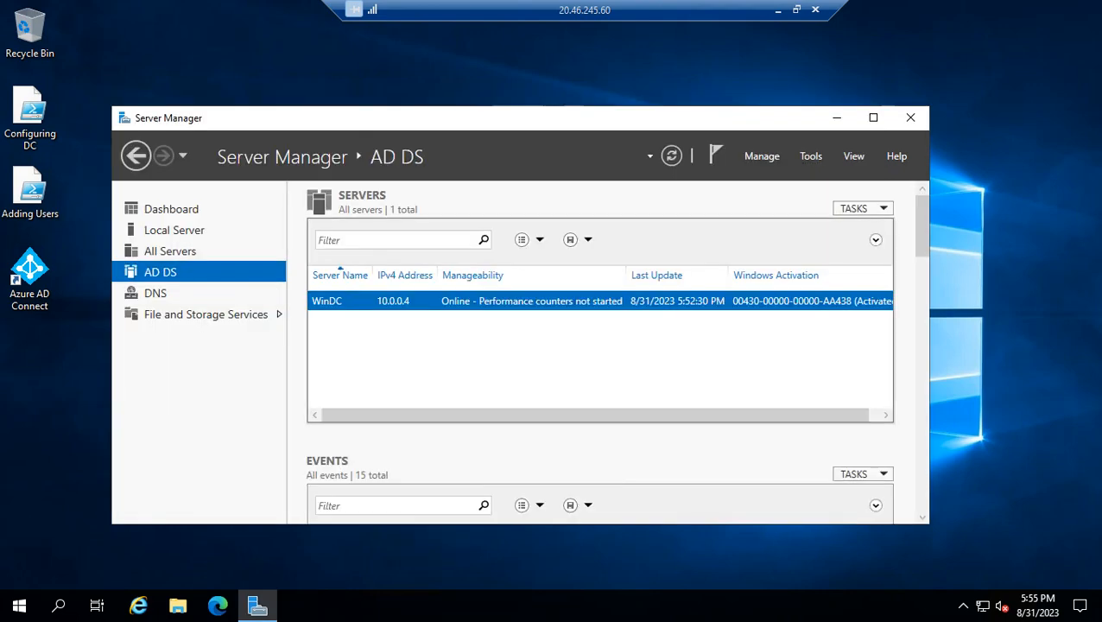
pyautogui.click(810, 155)
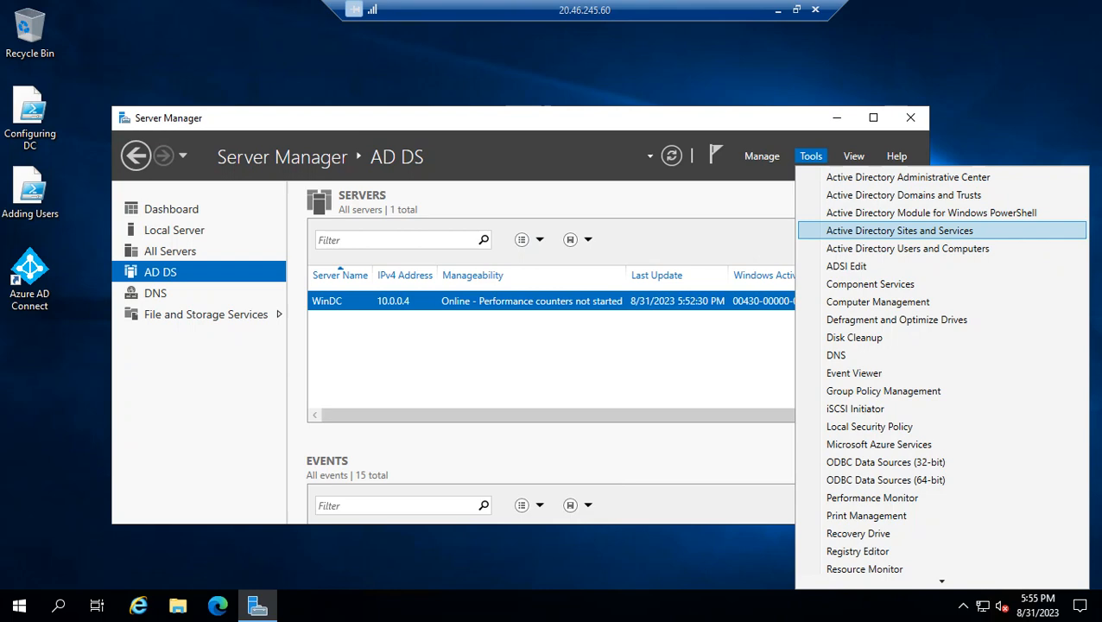
pyautogui.click(907, 248)
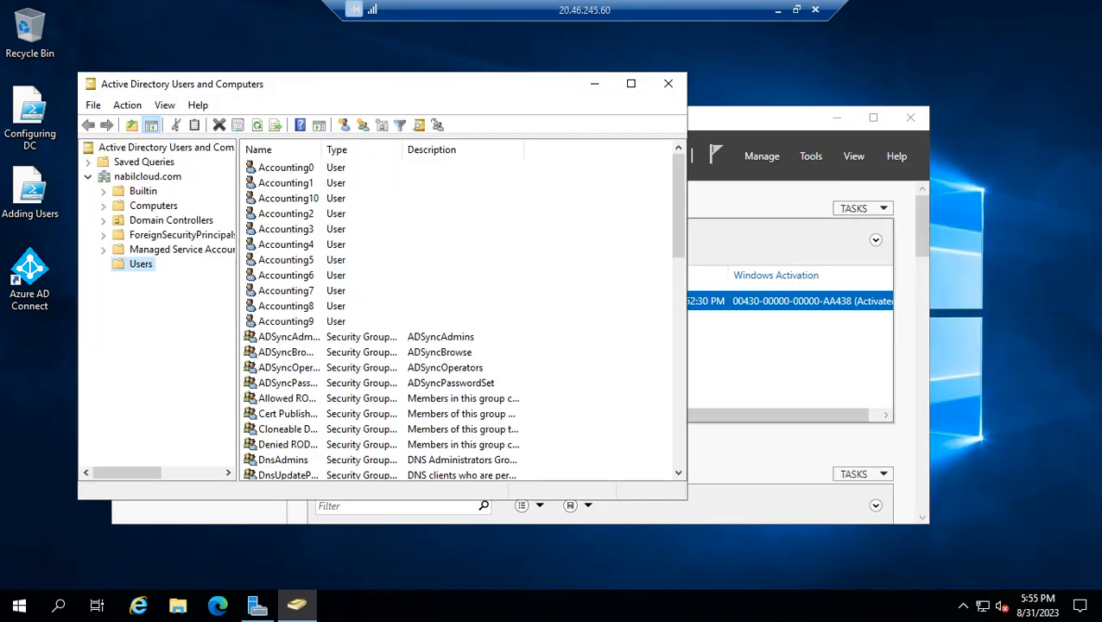
pyautogui.scroll(-13, 458, 315)
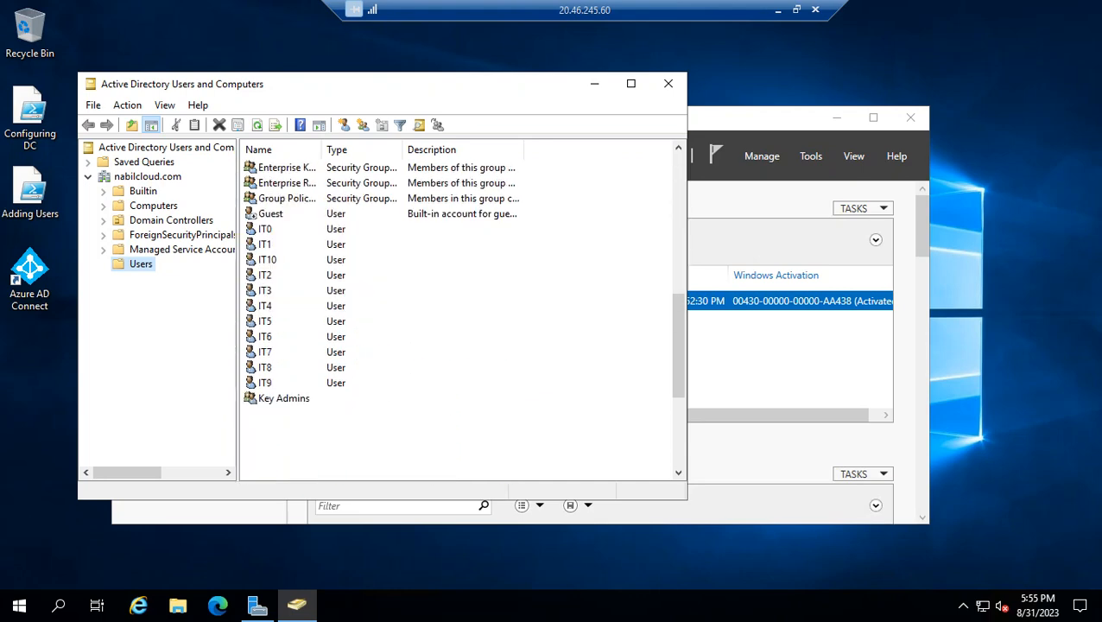
# Return to the Azure portal and compare the cloud user list, including the XYZ and directory synchronization accounts, with the on-premises users
pyautogui.click(778, 10)
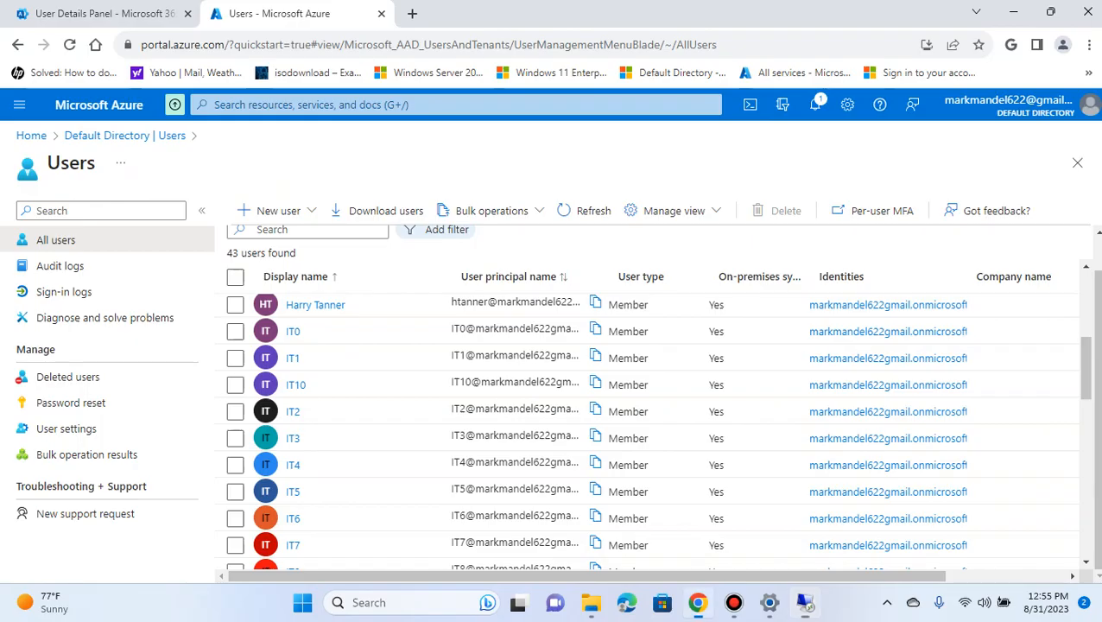
pyautogui.scroll(-5, 295, 488)
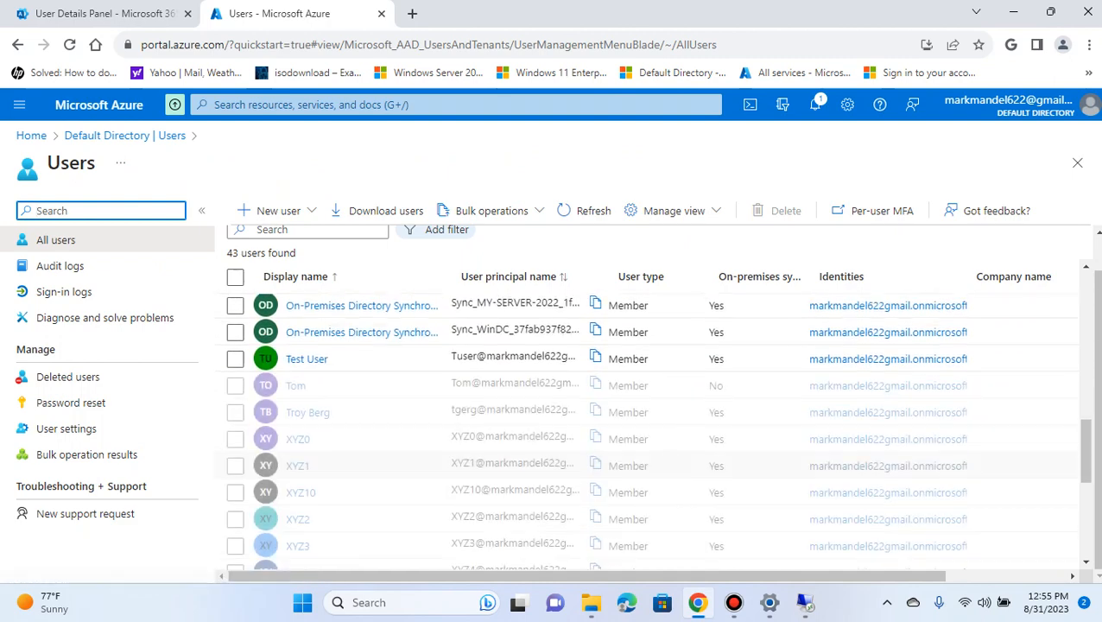
pyautogui.scroll(4, 304, 438)
pyautogui.scroll(-5, 304, 438)
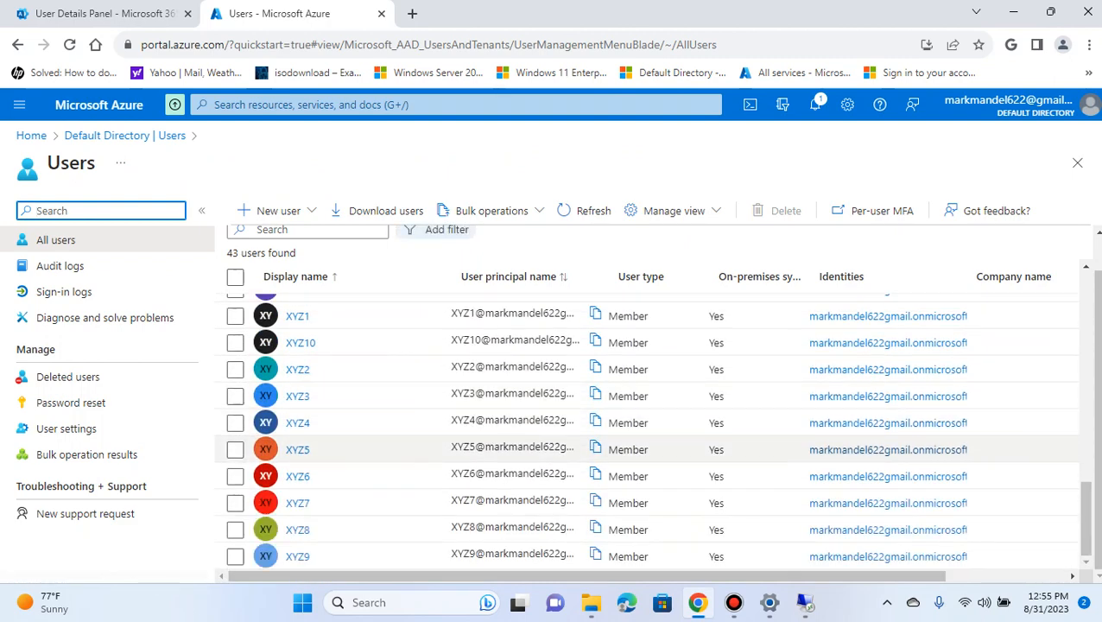
pyautogui.scroll(3, 302, 505)
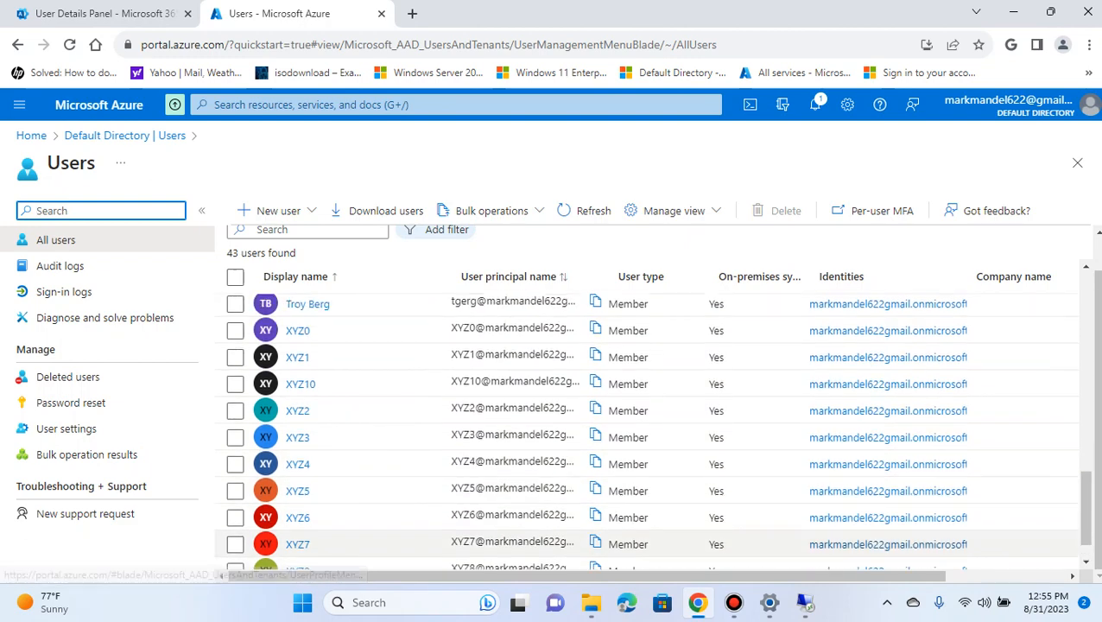
pyautogui.scroll(1, 302, 504)
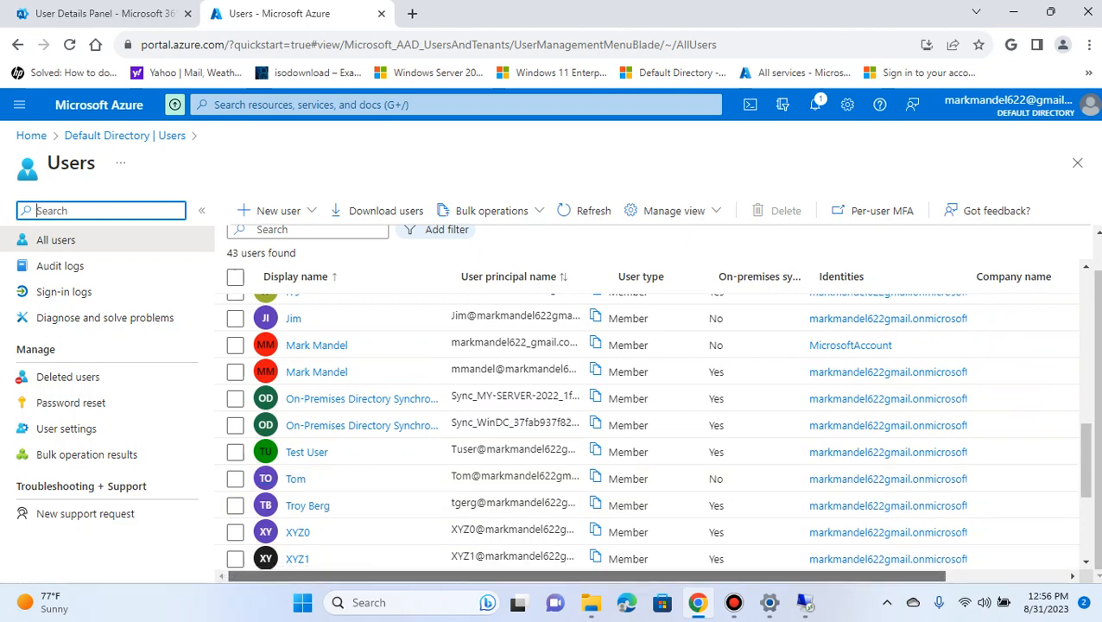
pyautogui.moveTo(389, 576)
pyautogui.mouseDown()
pyautogui.moveTo(509, 576)
pyautogui.moveTo(387, 577)
pyautogui.mouseUp()
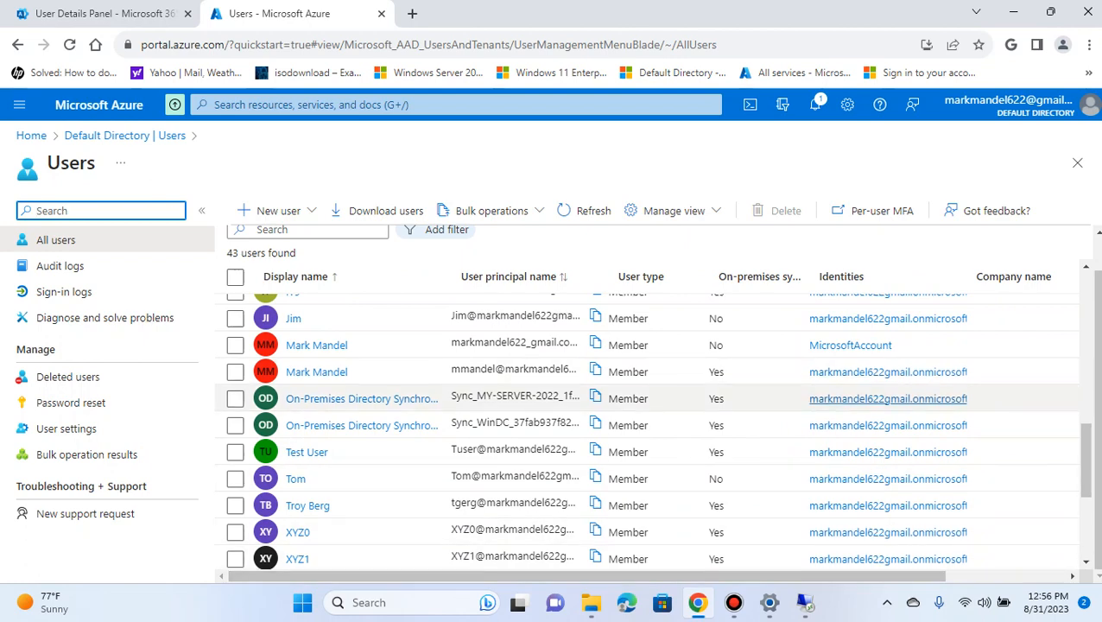
# Review the on-premises sync status of the remaining accounts in the all-users list, from the Accounting users through the XYZ users
pyautogui.scroll(-1, 652, 431)
pyautogui.scroll(-3, 651, 471)
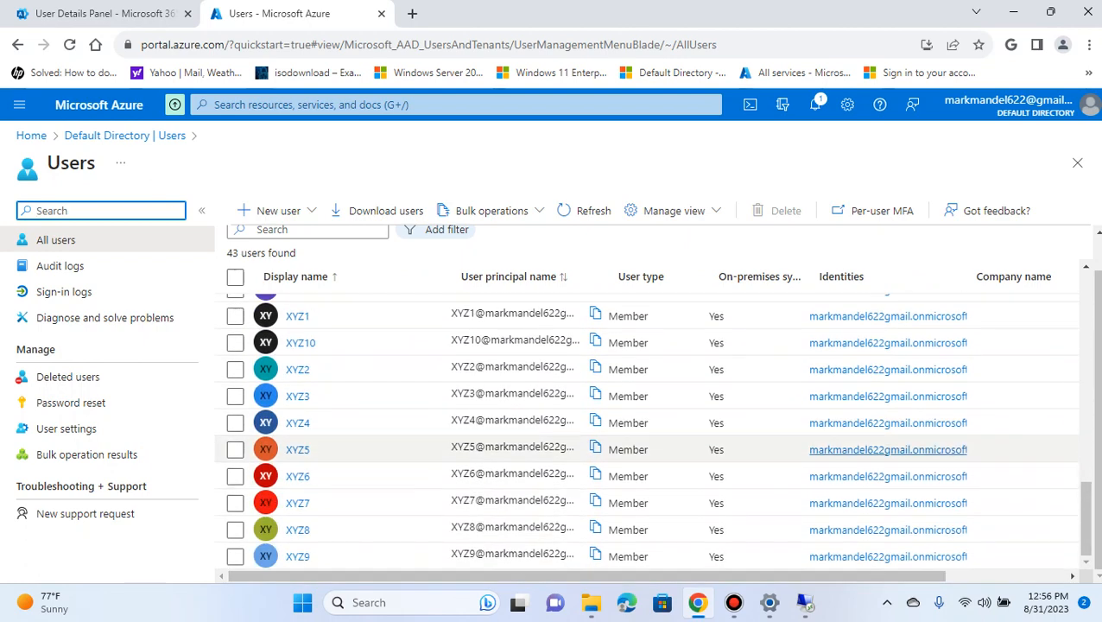
pyautogui.scroll(8, 652, 471)
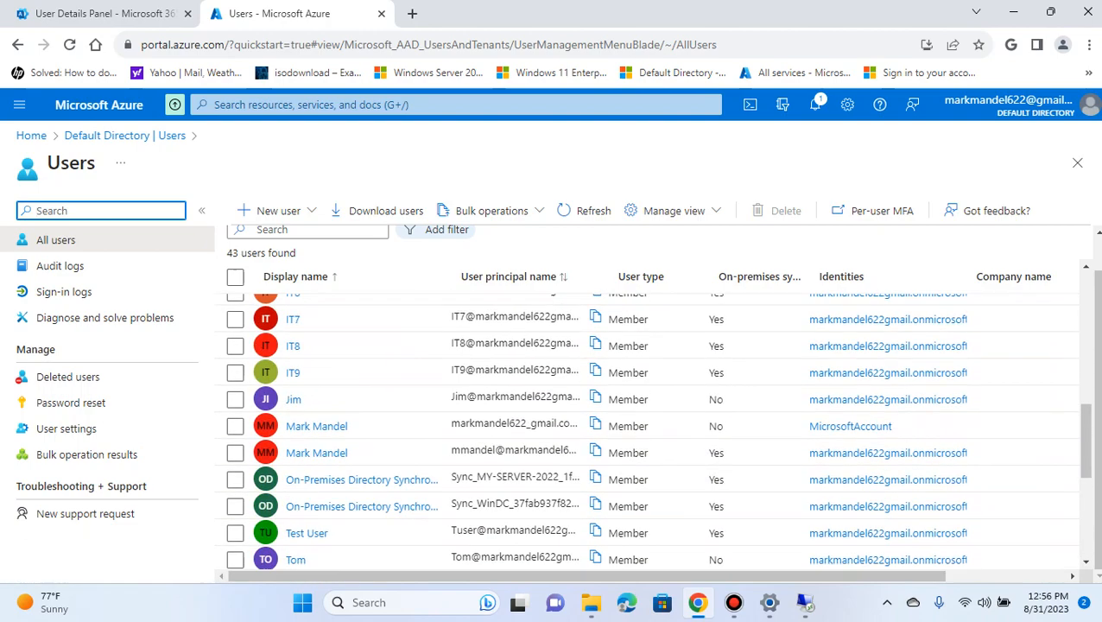
pyautogui.scroll(4, 888, 453)
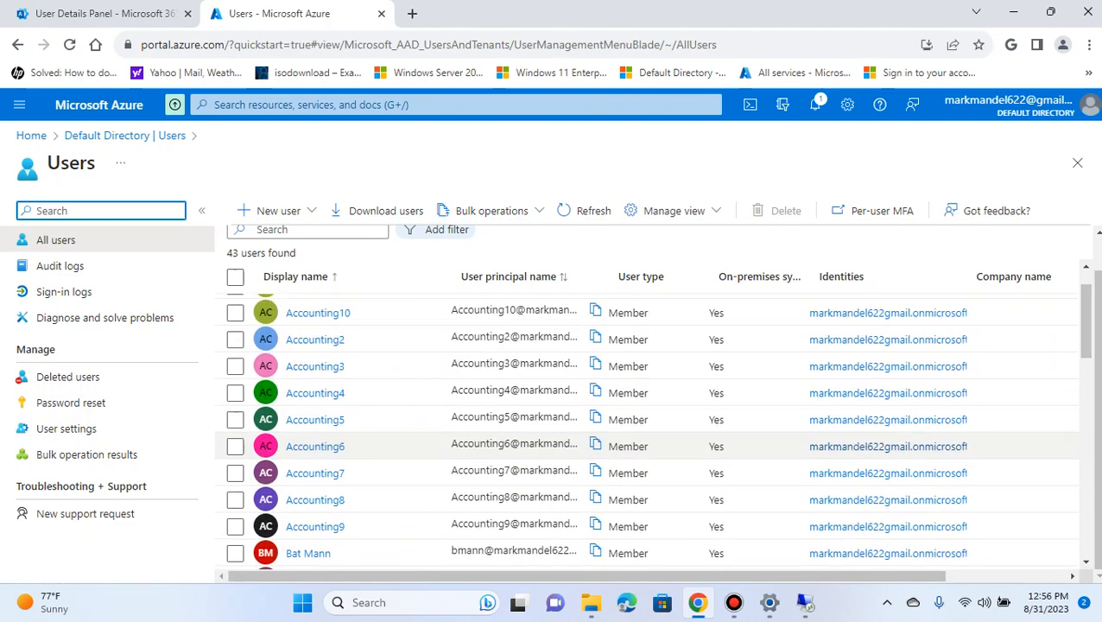
pyautogui.scroll(-4, 888, 441)
pyautogui.scroll(-8, 889, 458)
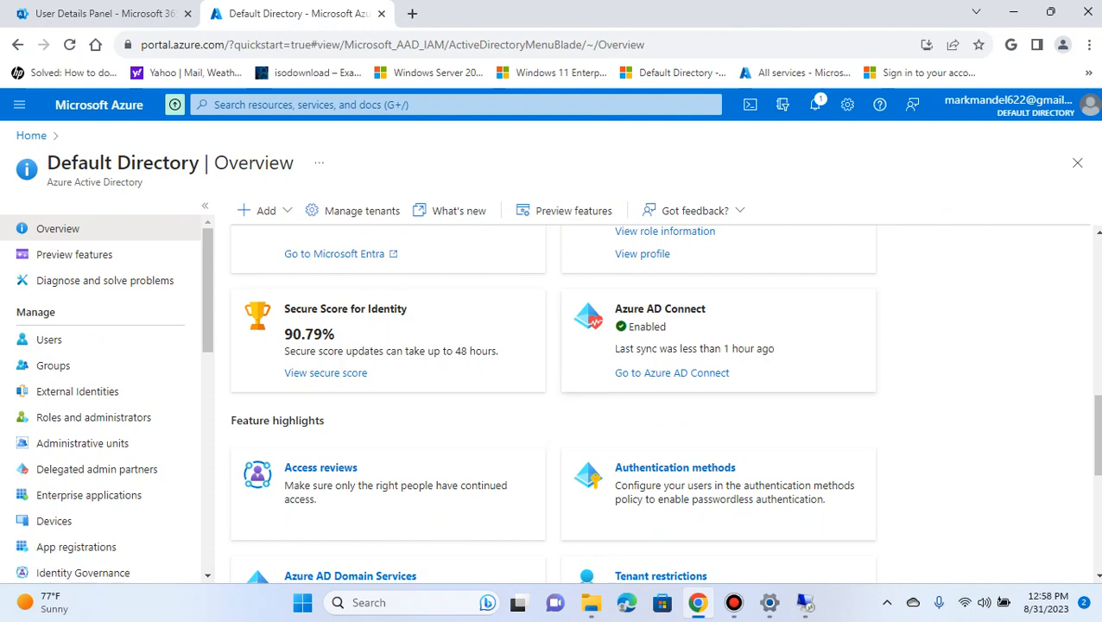
# Review the Azure AD Connect status and feature highlights in the directory overview, and reopen the list of all users
pyautogui.scroll(-3, 553, 397)
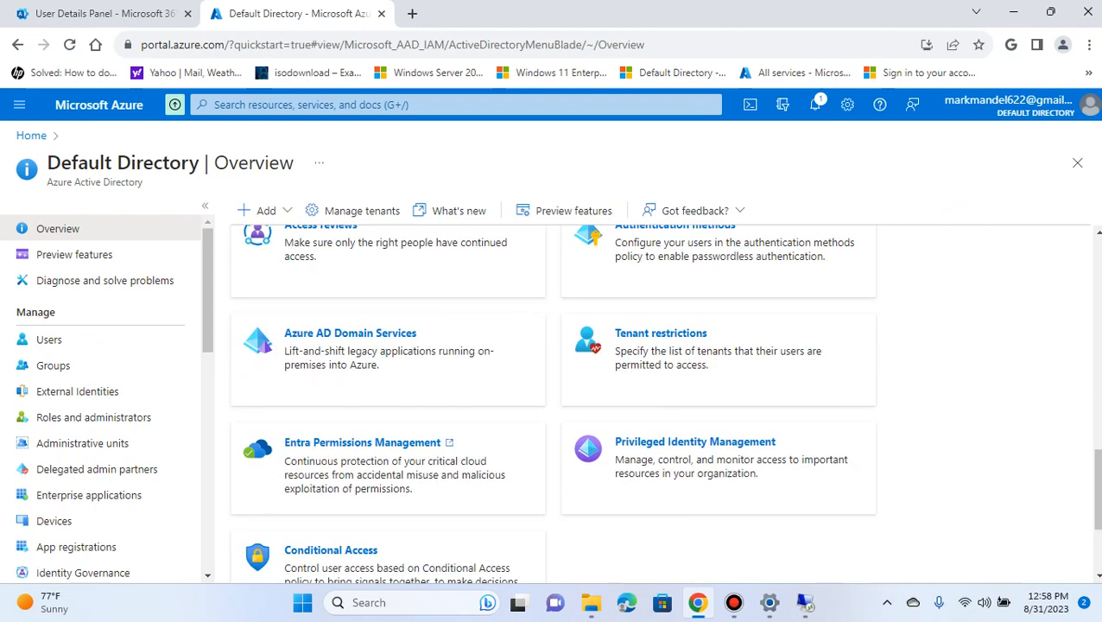
pyautogui.scroll(-2, 553, 397)
pyautogui.scroll(8, 553, 397)
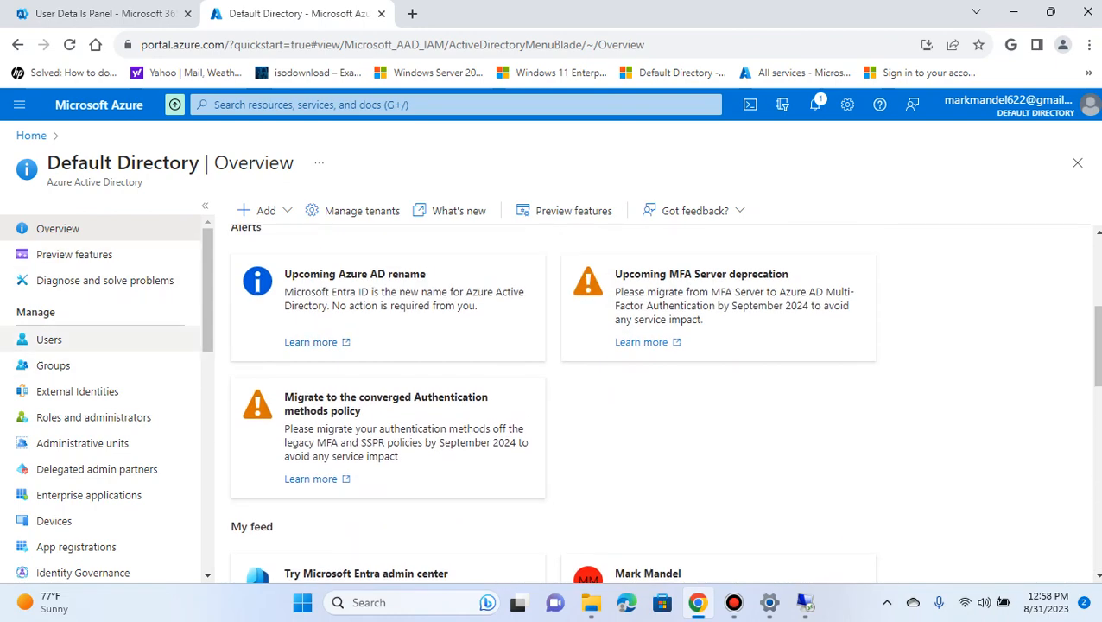
pyautogui.click(49, 340)
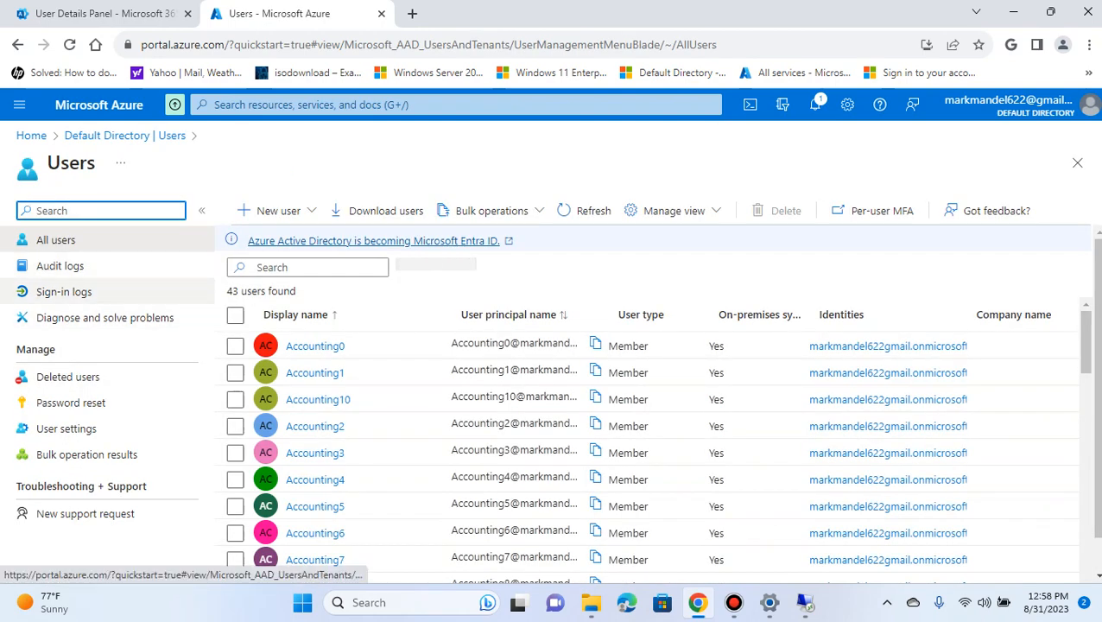
pyautogui.scroll(-5, 605, 419)
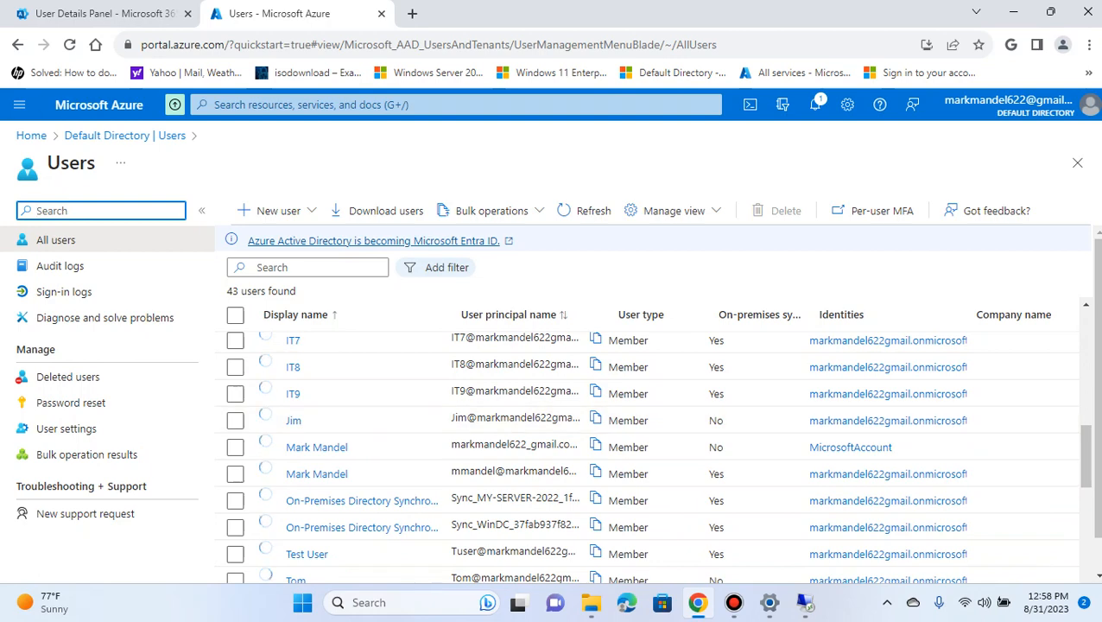
# Open the directory's list of all groups and review the groups, including the ADSync and Dns groups
pyautogui.click(125, 136)
pyautogui.click(53, 366)
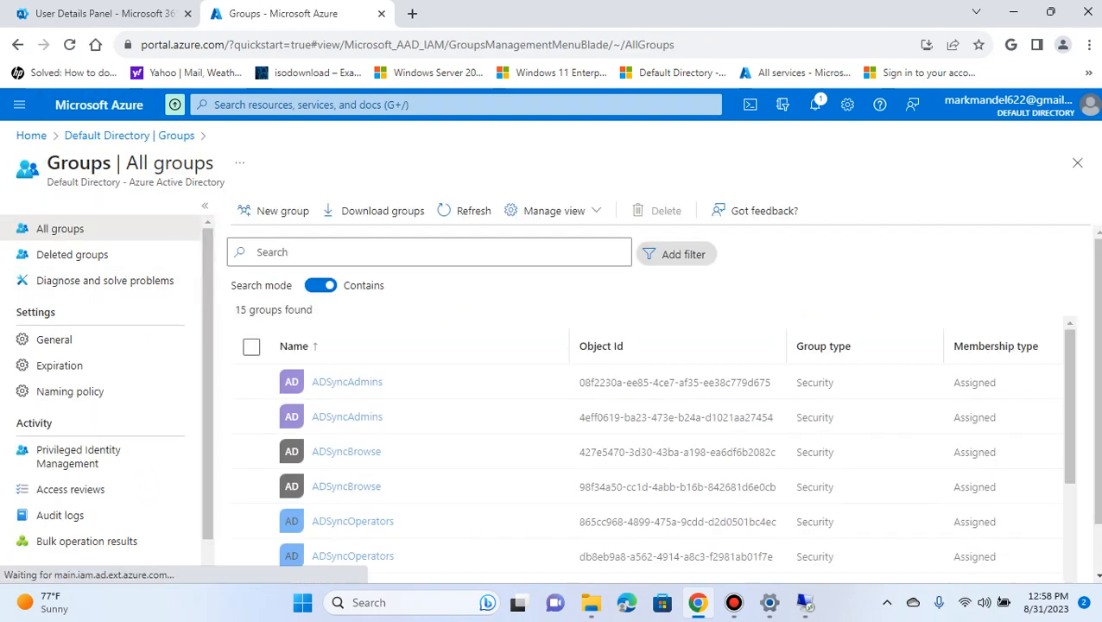
pyautogui.scroll(-3, 648, 449)
pyautogui.scroll(-1, 648, 497)
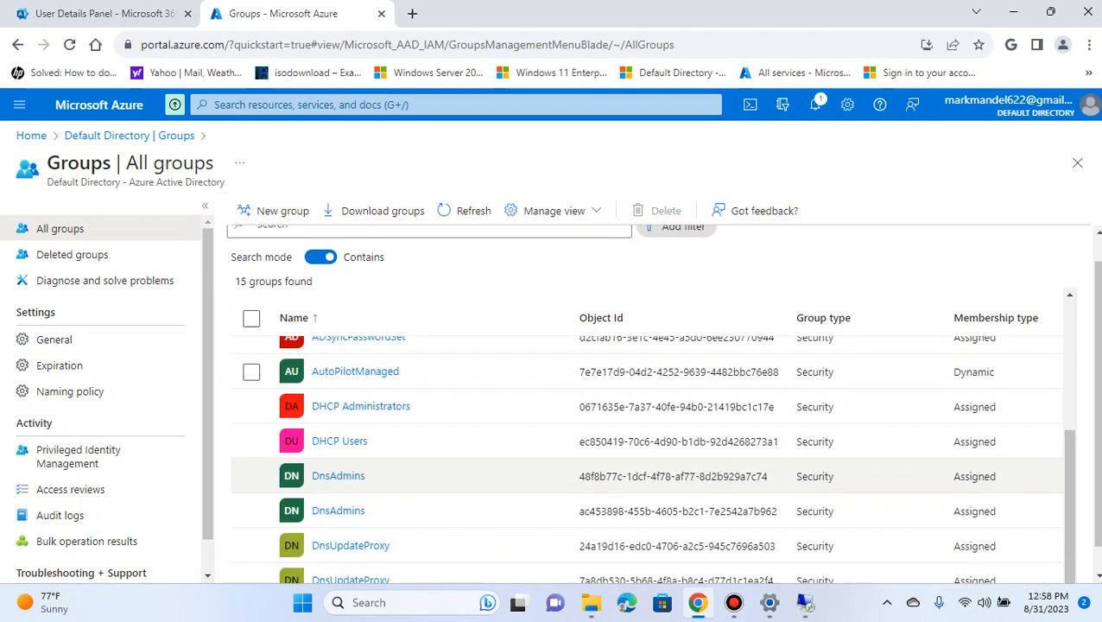
pyautogui.scroll(2, 648, 495)
pyautogui.scroll(1, 648, 437)
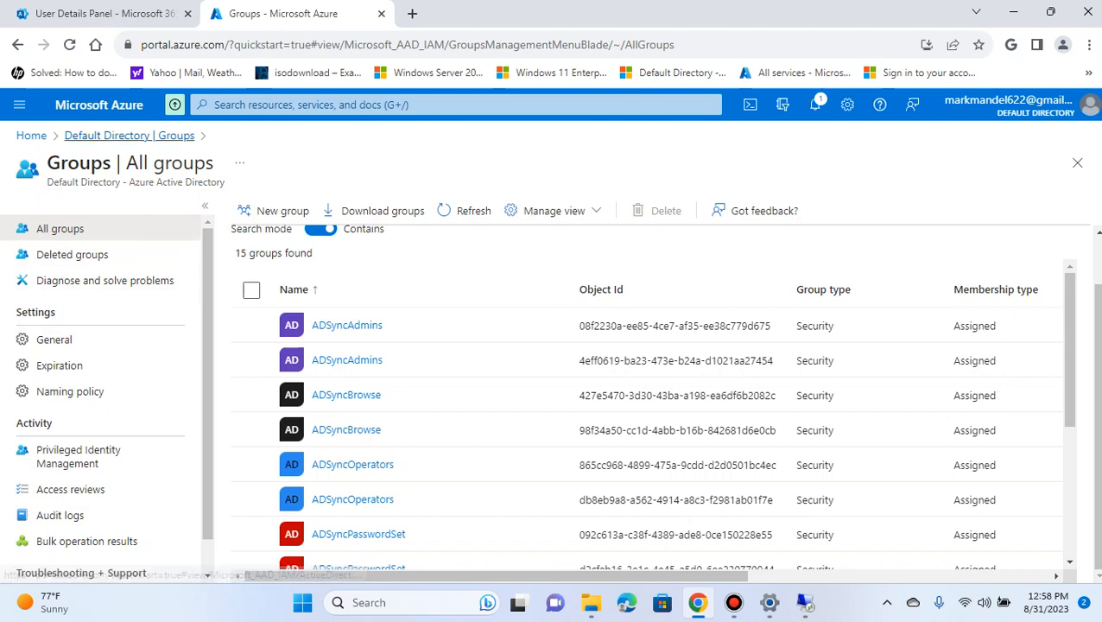
# Return to the Default Directory overview and check the Azure AD Connect card for the last sync
pyautogui.click(104, 136)
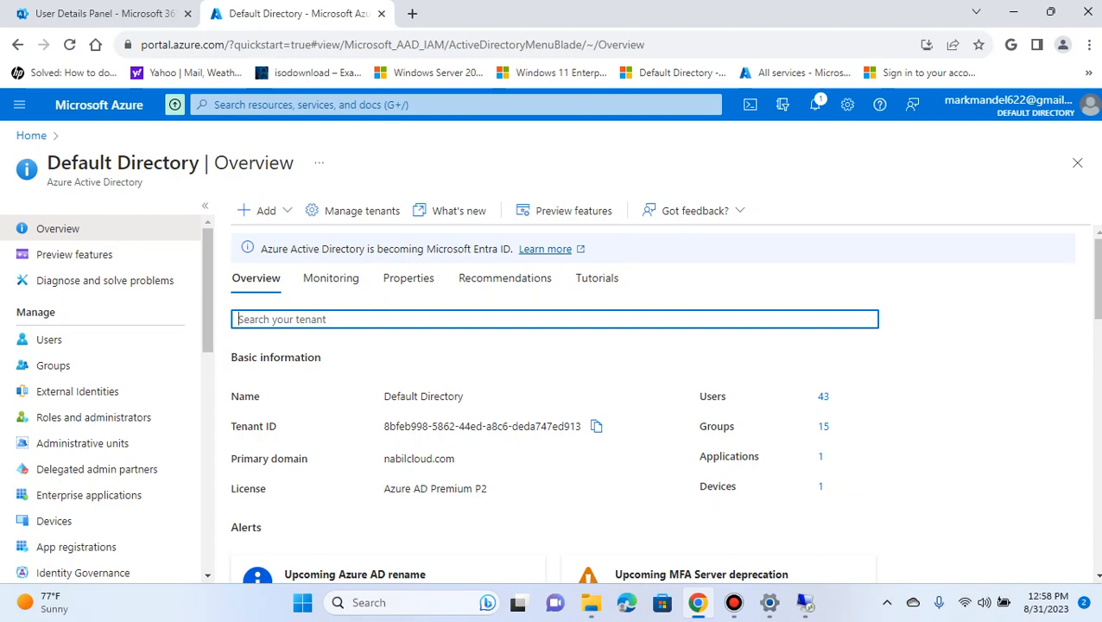
pyautogui.scroll(-4, 663, 404)
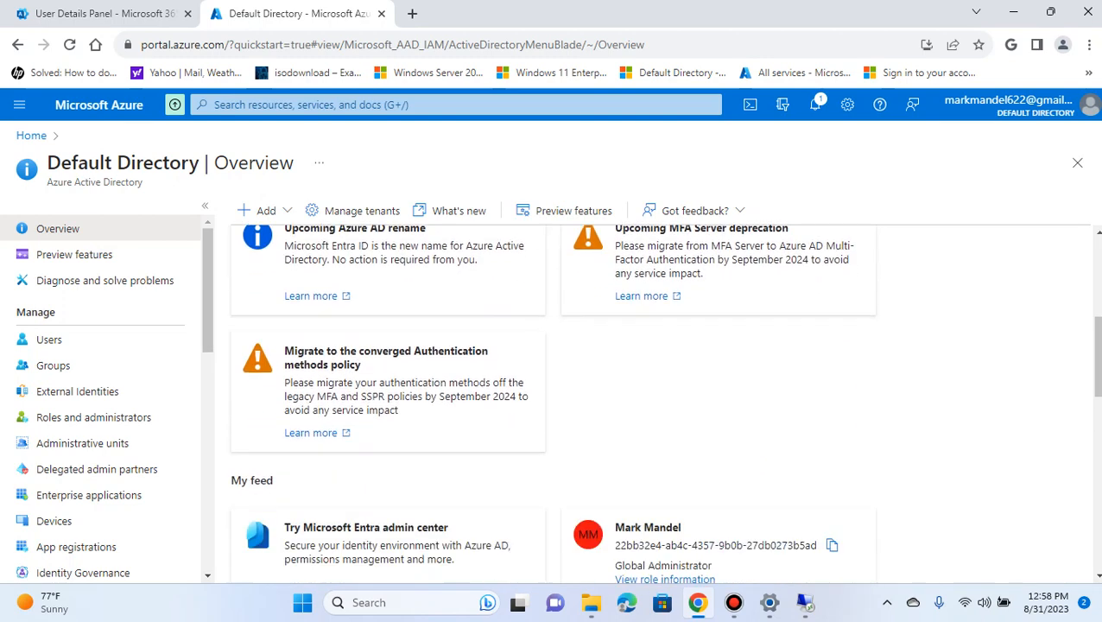
pyautogui.scroll(-3, 664, 404)
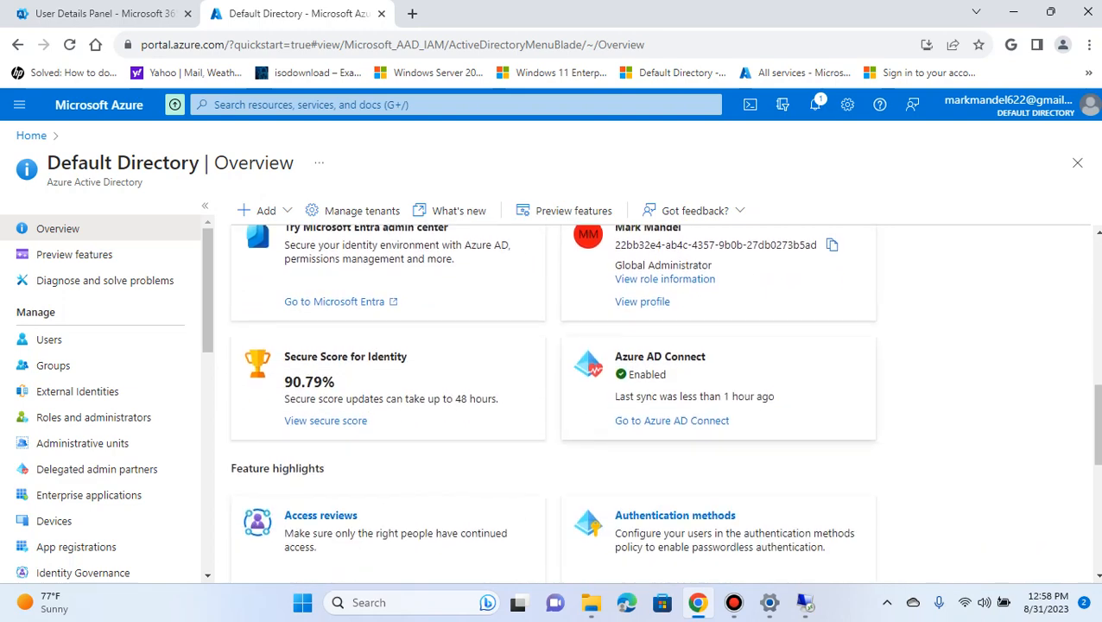
pyautogui.scroll(1, 661, 397)
pyautogui.scroll(-6, 663, 403)
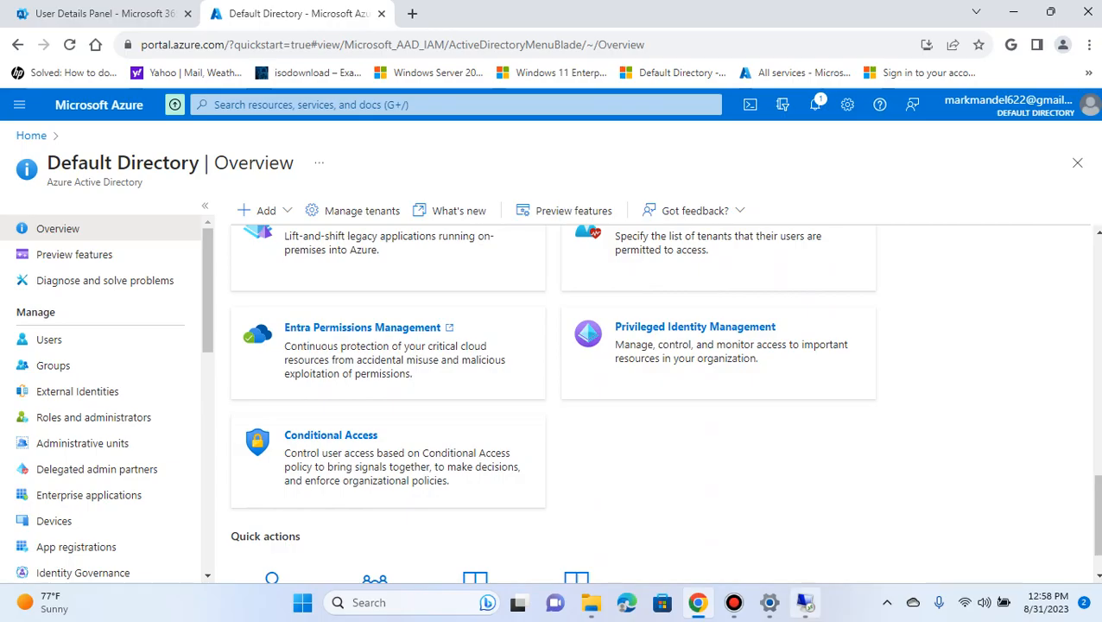
# Open "PowerShell Basics: How to Force AzureAD Connect to Sync" from the "azure ad sync powershell" results in the local browser and review its commands
pyautogui.click(804, 602)
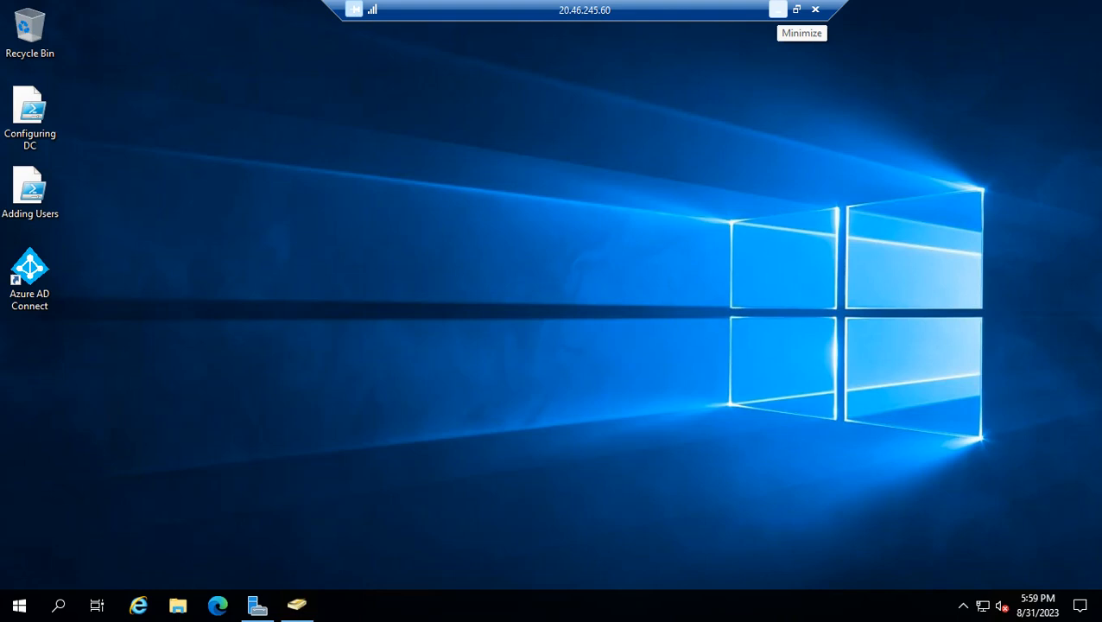
pyautogui.click(778, 10)
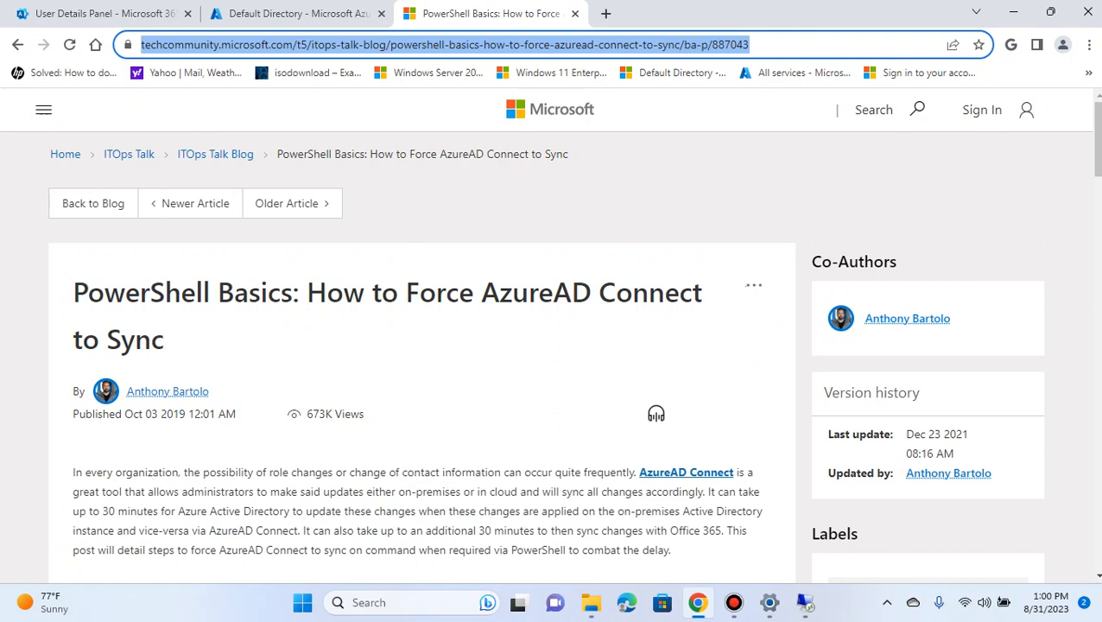
pyautogui.click(18, 44)
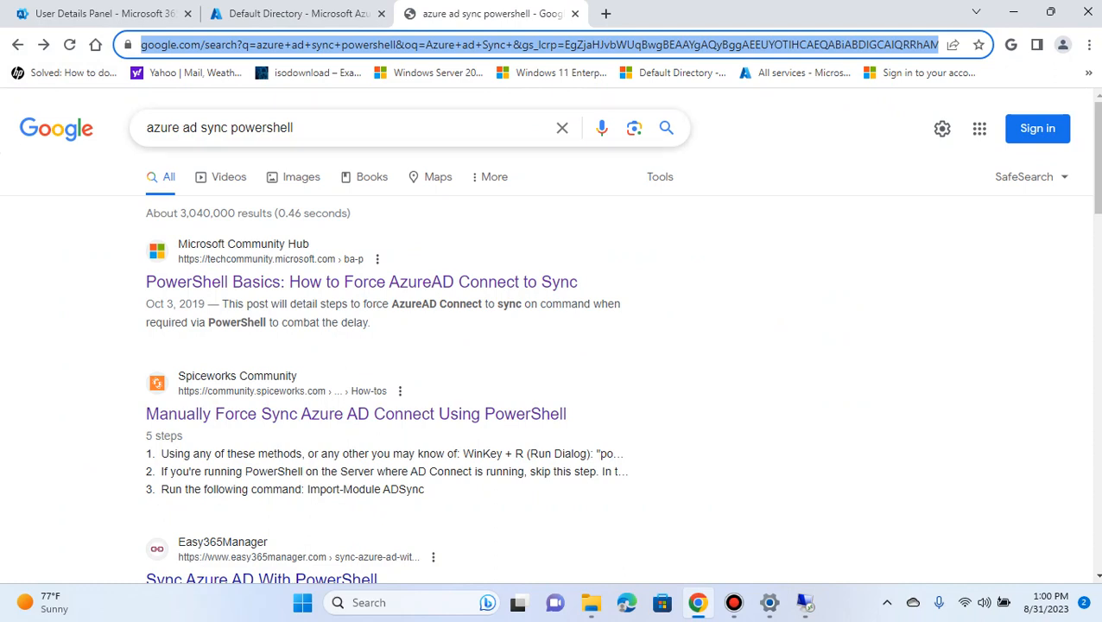
pyautogui.click(361, 282)
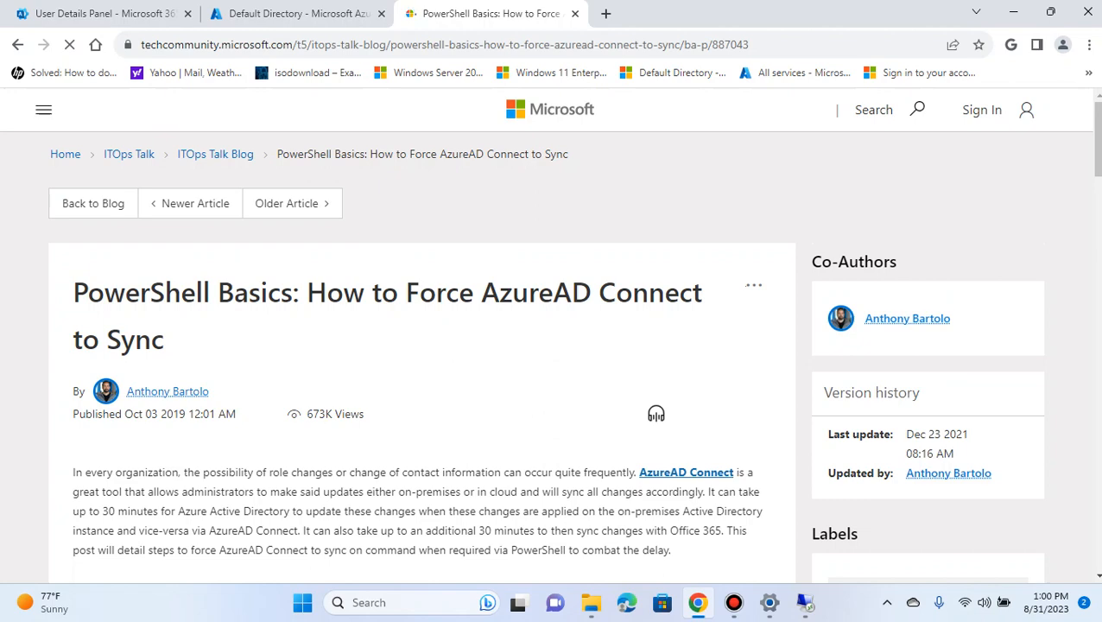
pyautogui.scroll(-2, 422, 355)
pyautogui.scroll(-3, 422, 354)
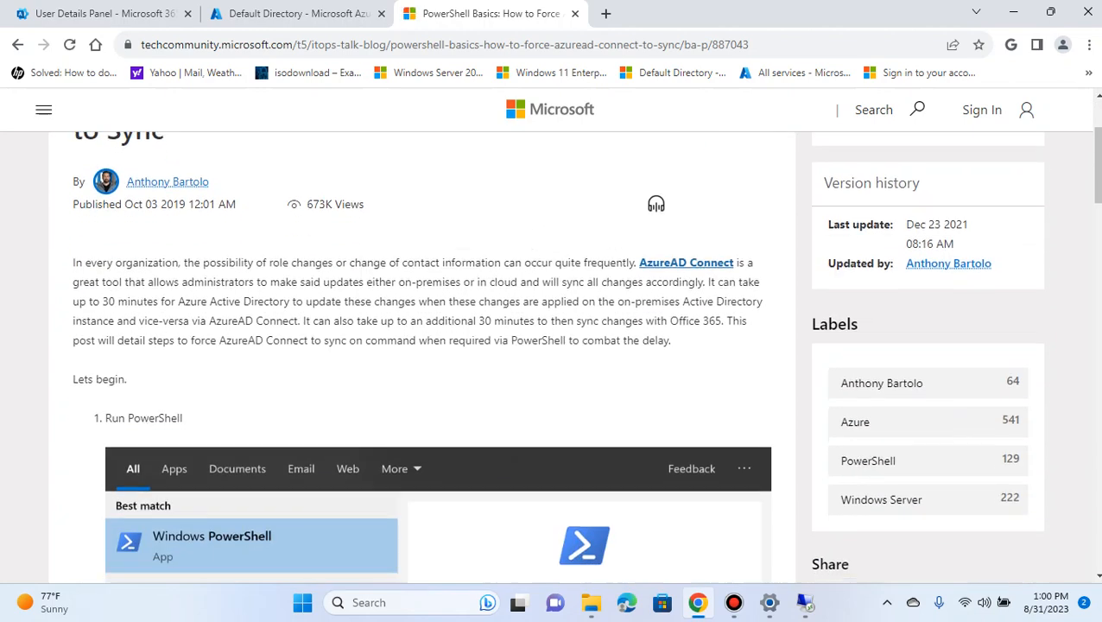
pyautogui.scroll(-4, 421, 354)
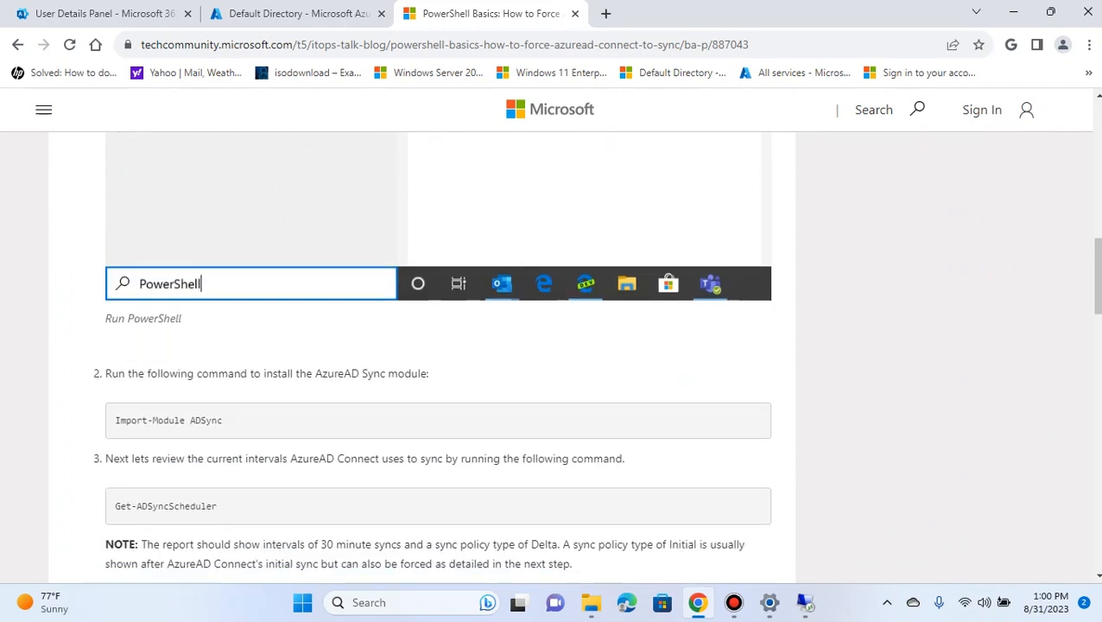
pyautogui.scroll(12, 421, 354)
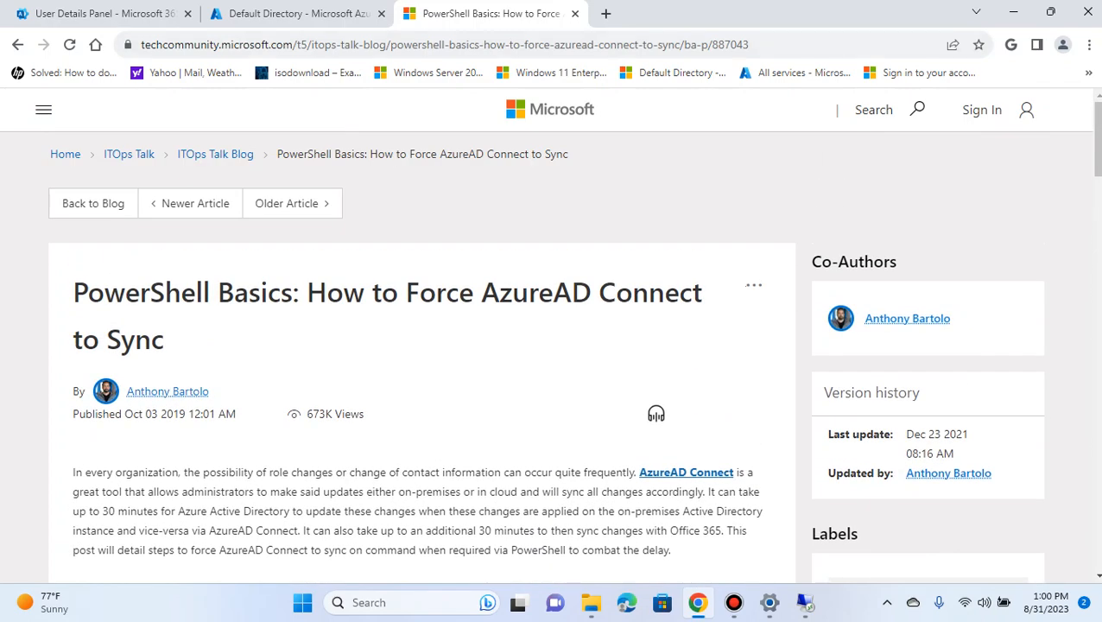
# Switch to the WinDC session, open Google in Microsoft Edge, and bring up the article on forcing AzureAD Connect to sync
pyautogui.moveTo(806, 605)
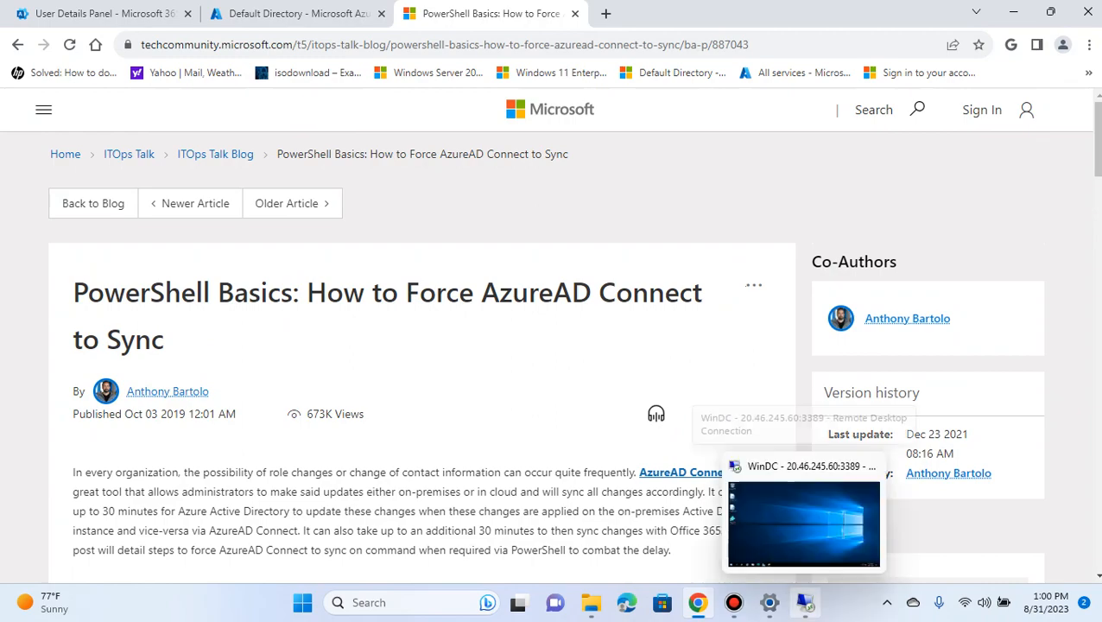
pyautogui.click(804, 522)
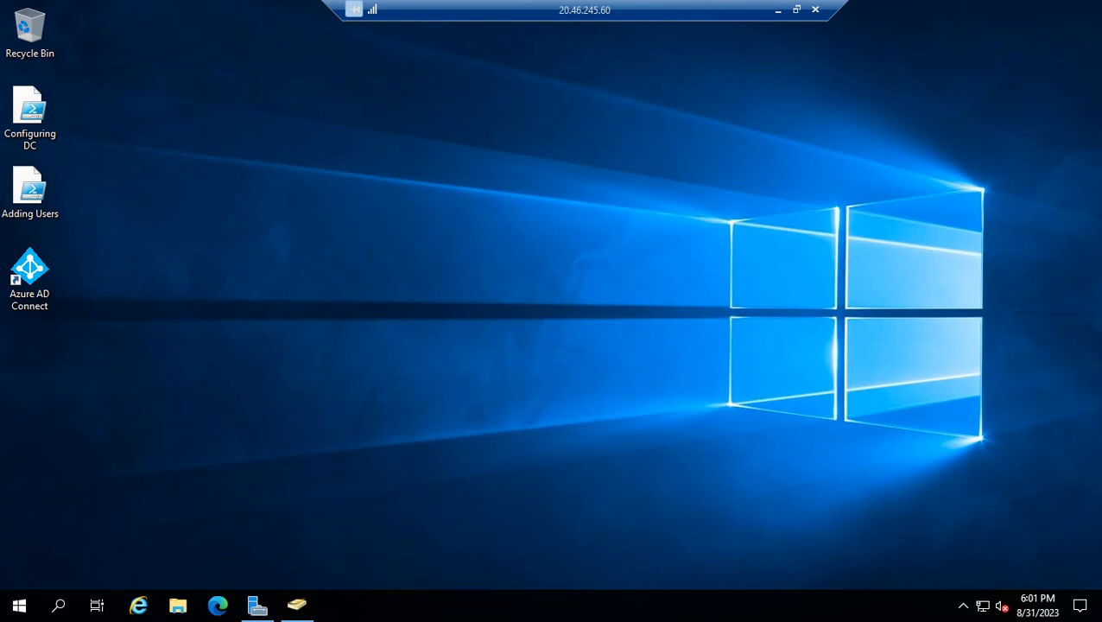
pyautogui.click(218, 606)
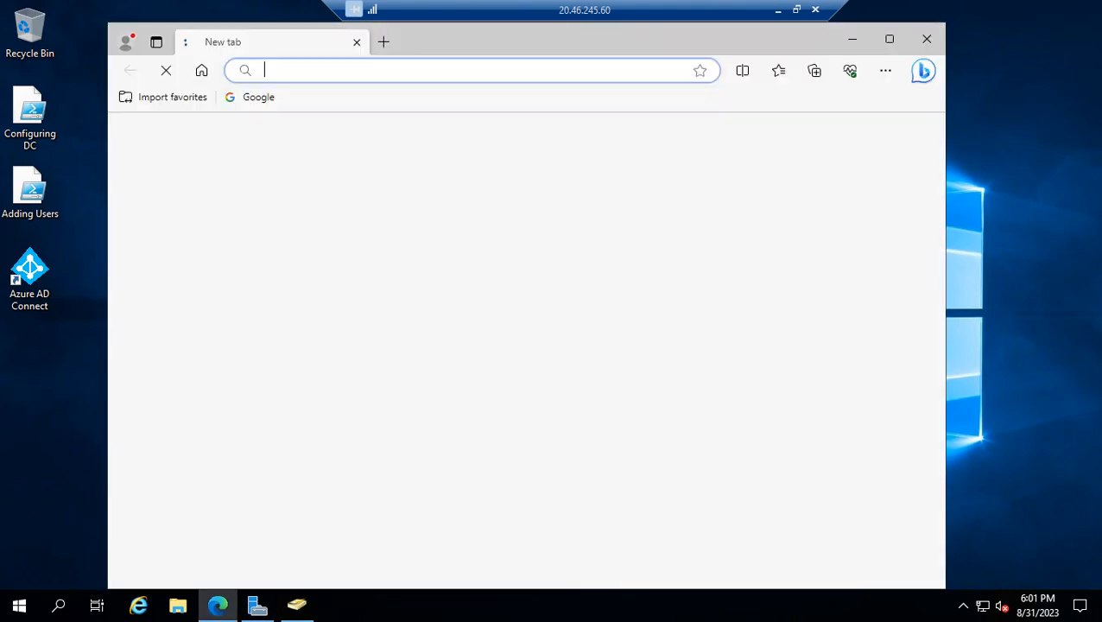
pyautogui.click(250, 97)
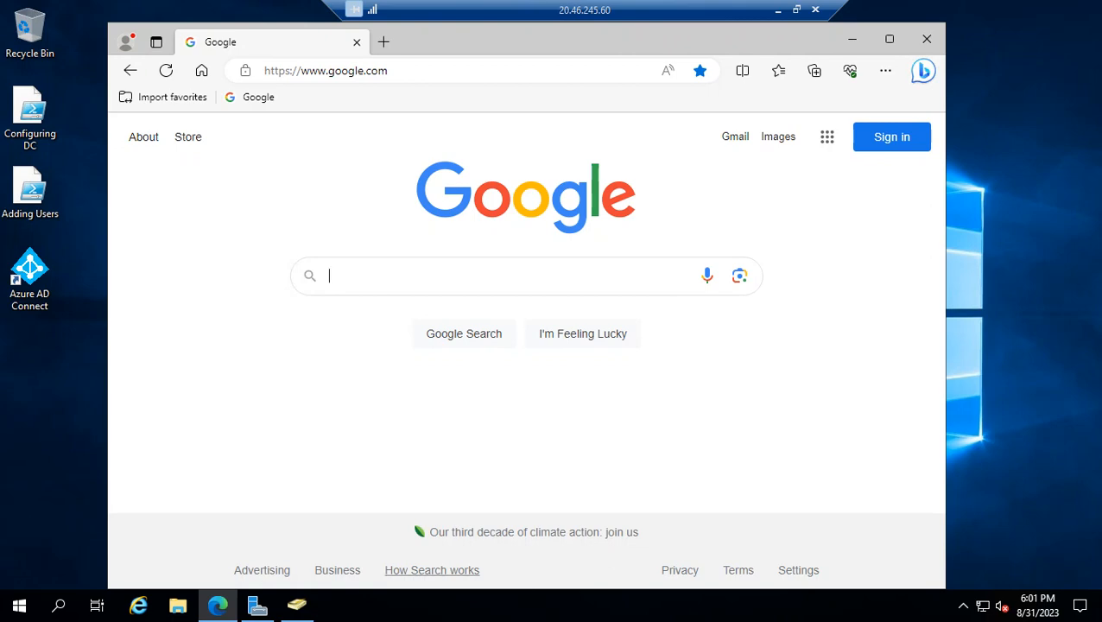
pyautogui.click(778, 10)
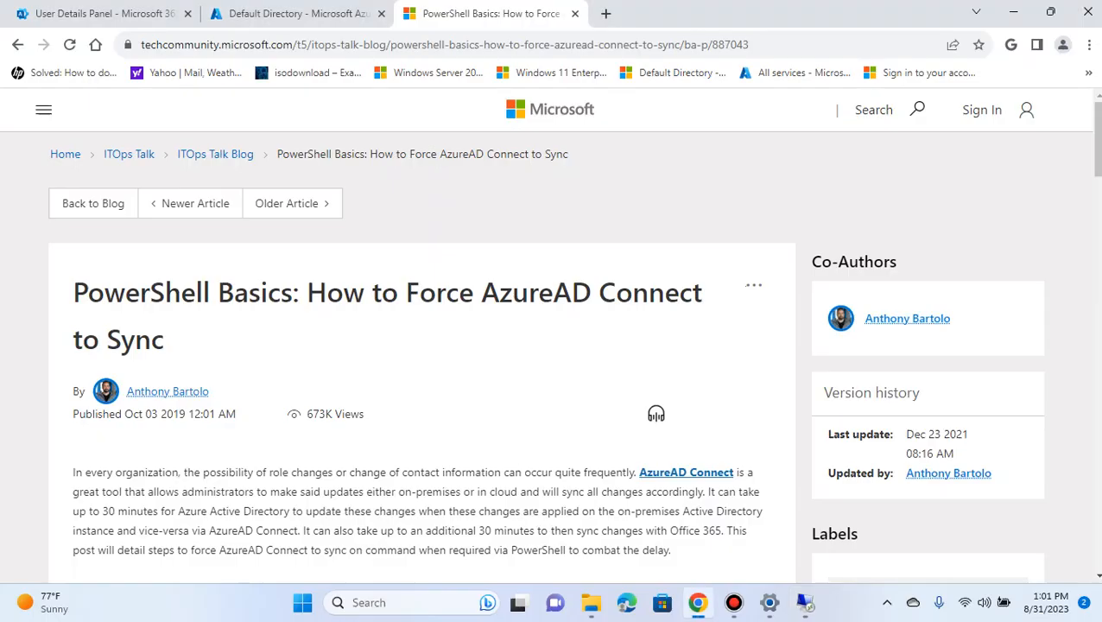
pyautogui.hotkey('alt', 'Left')
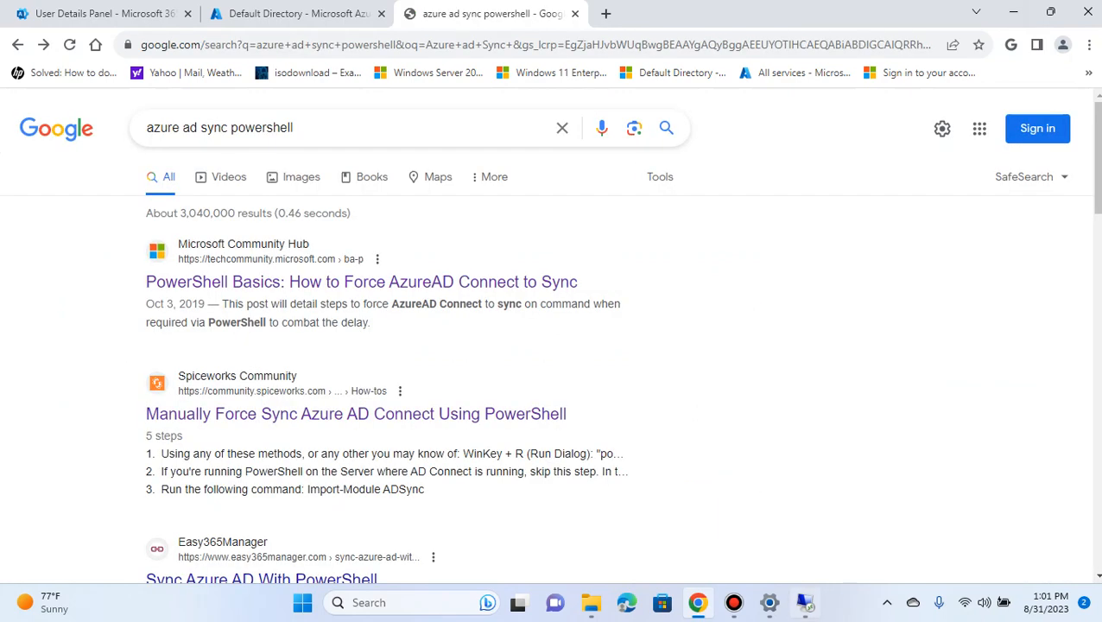
pyautogui.click(807, 603)
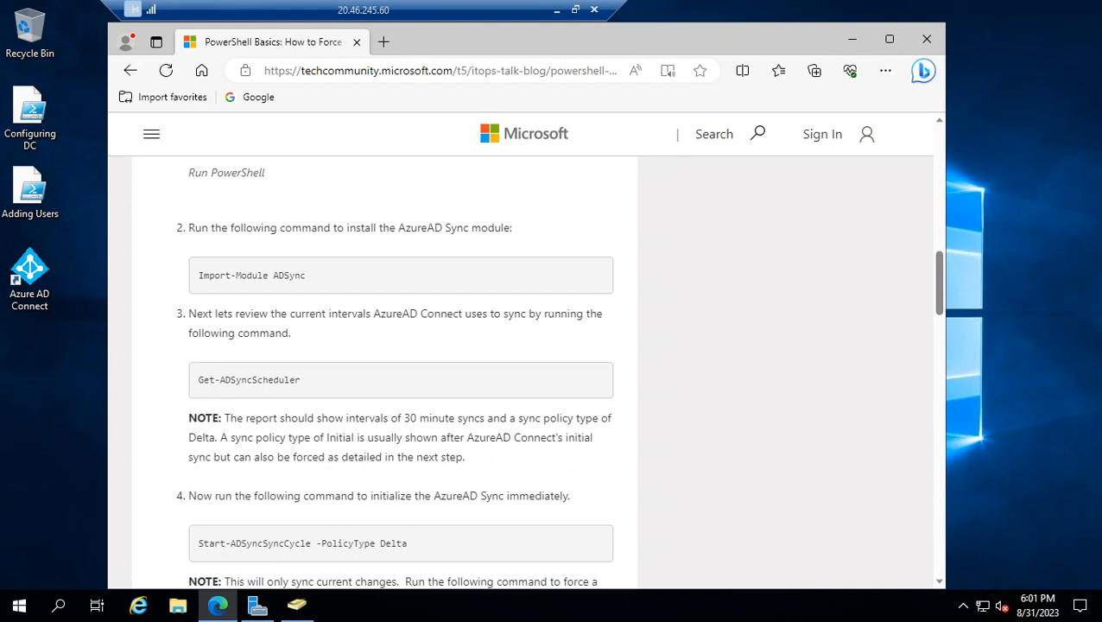
# Go back to the "azure ad sync powershell" results on WinDC and reopen the Microsoft Community Hub article
pyautogui.scroll(3, 401, 372)
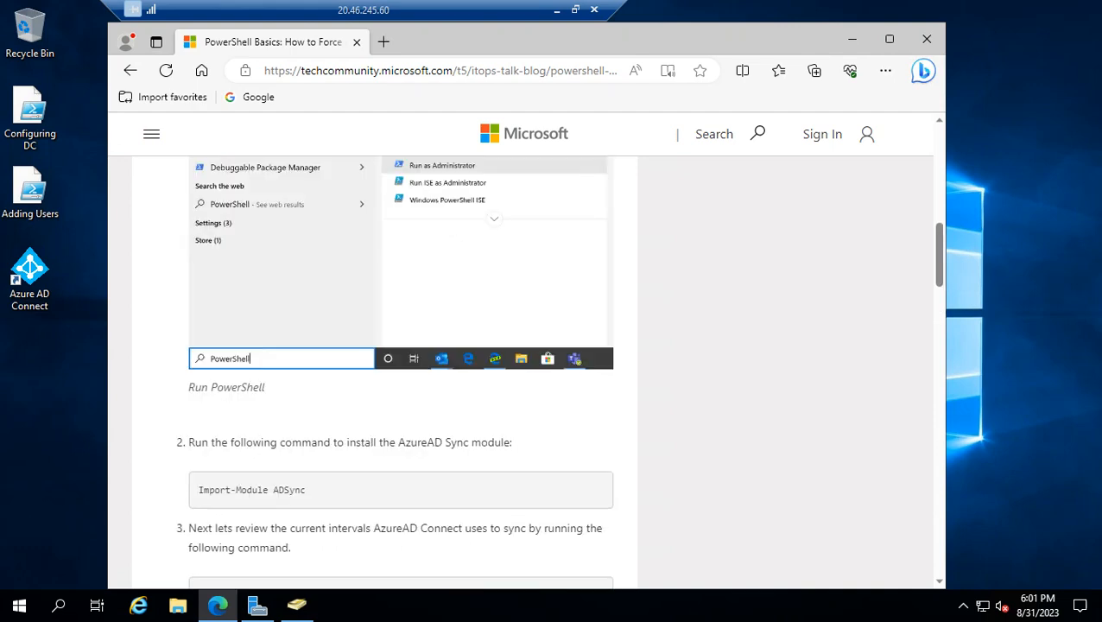
pyautogui.scroll(10, 401, 371)
pyautogui.click(130, 71)
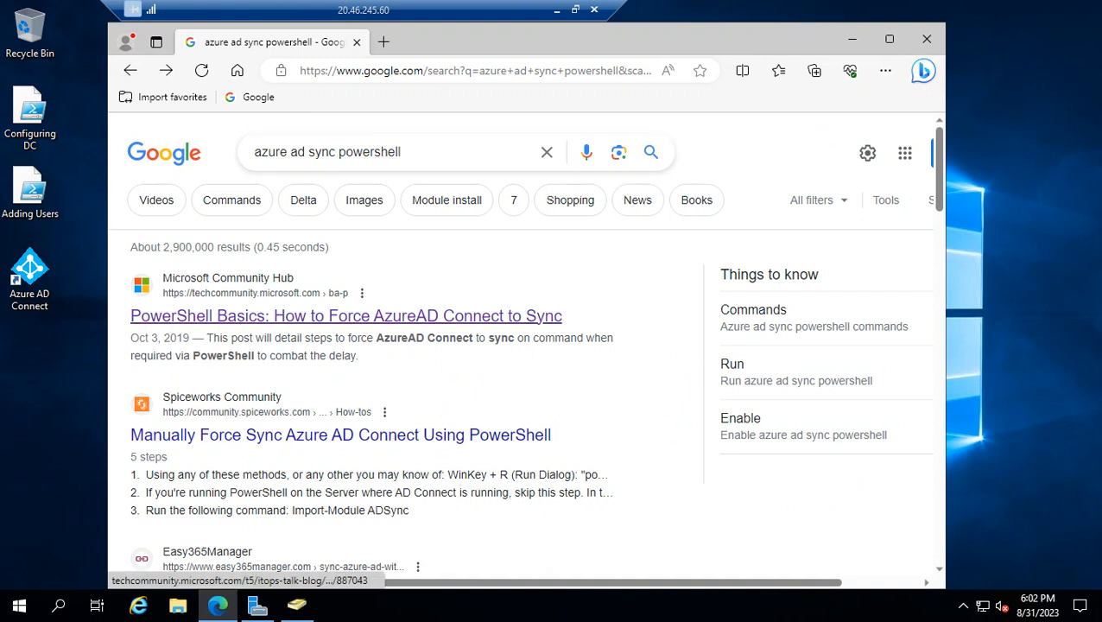
pyautogui.click(346, 315)
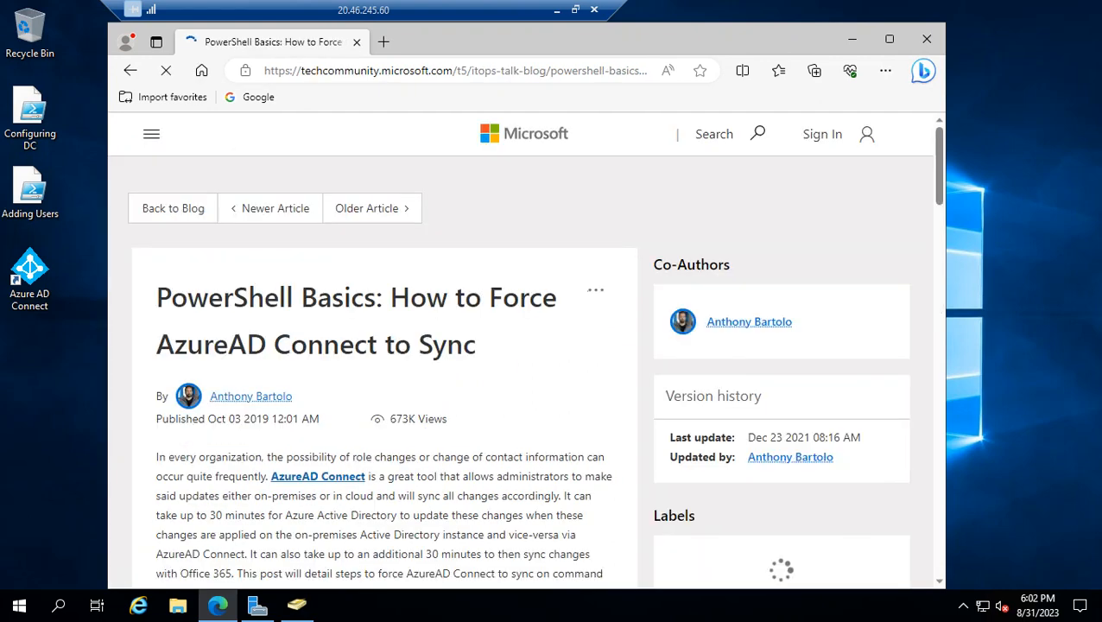
# Open a blank Notepad document on WinDC and move its window aside so the article stays readable
pyautogui.click(57, 606)
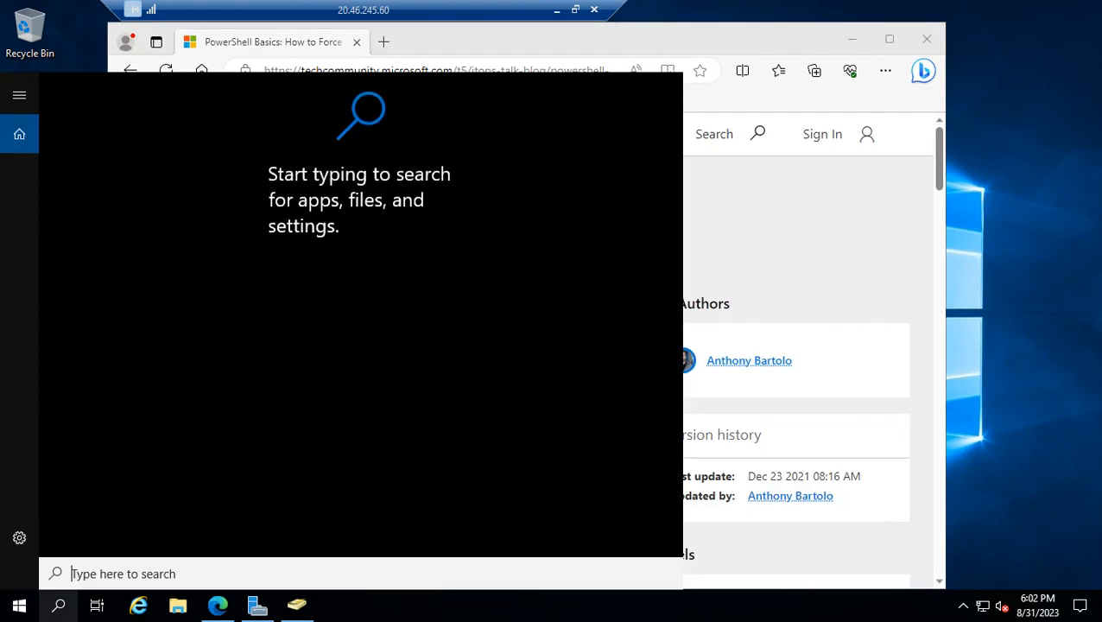
pyautogui.press('Escape')
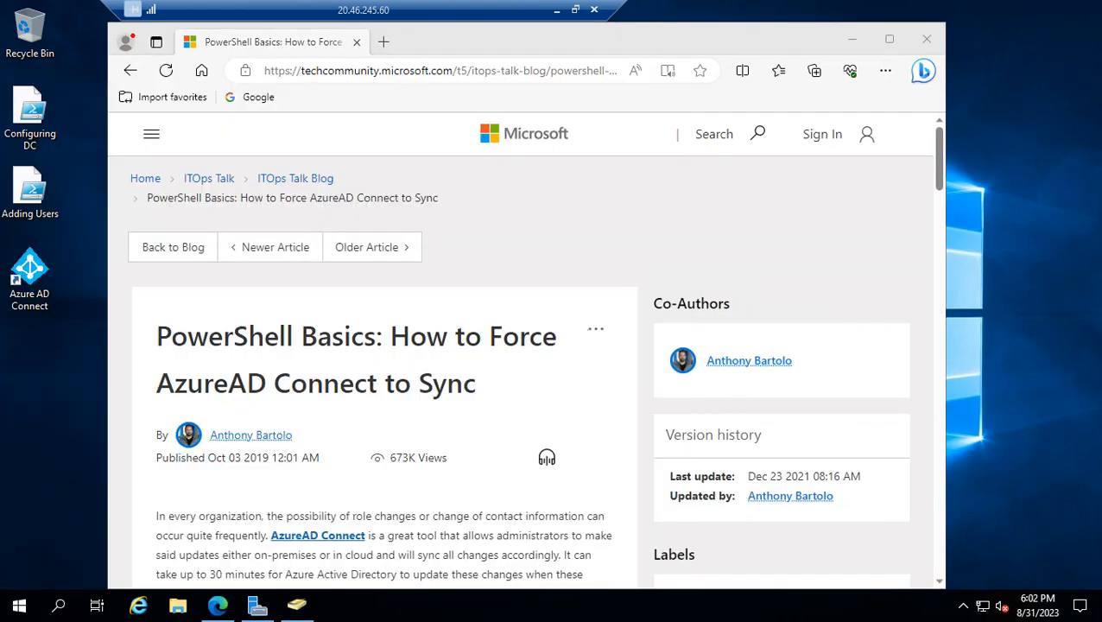
pyautogui.click(58, 606)
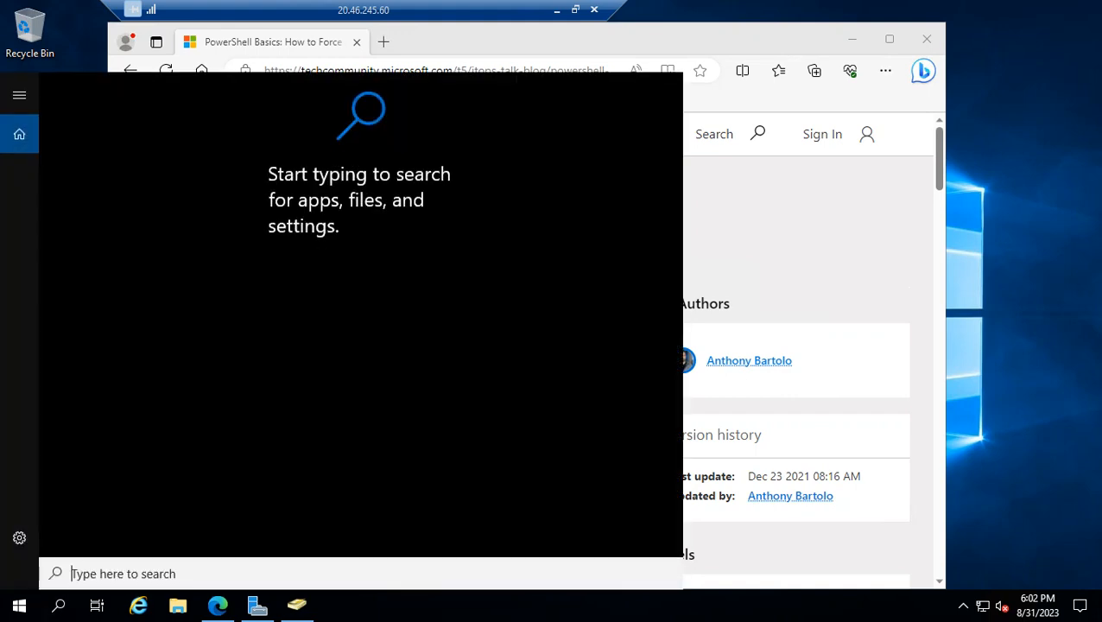
pyautogui.write('note')
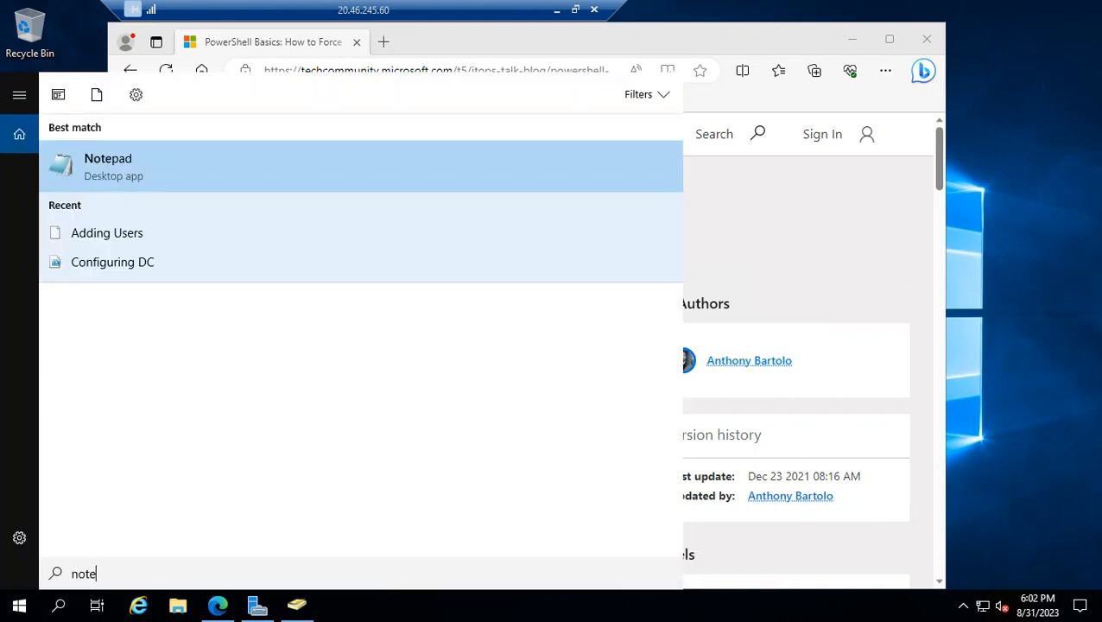
pyautogui.press('Return')
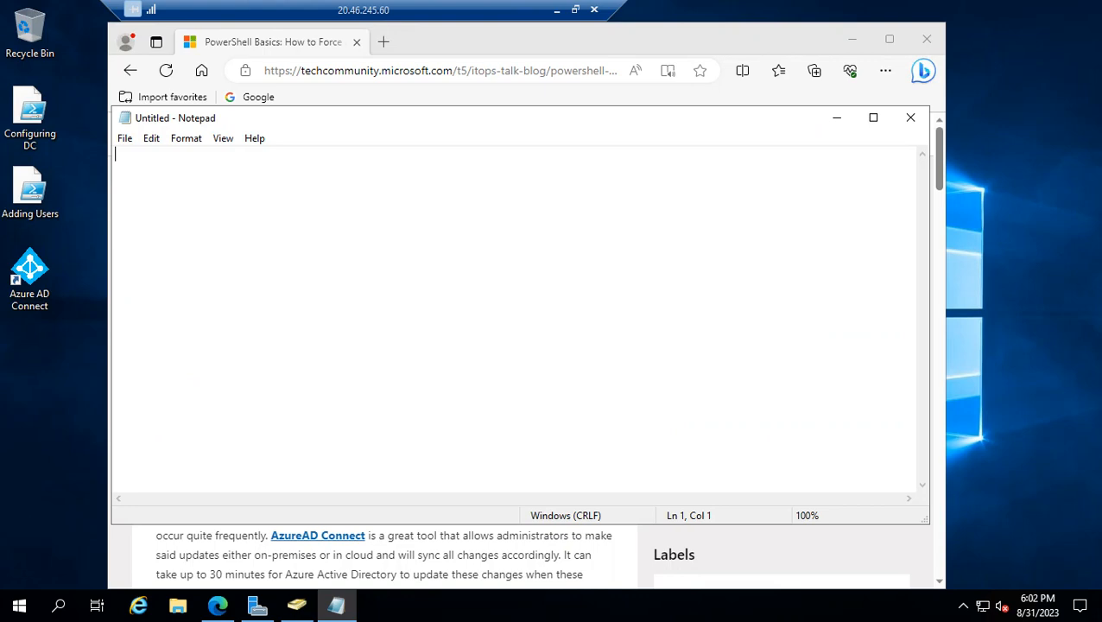
pyautogui.moveTo(415, 119); pyautogui.dragTo(660, 202)
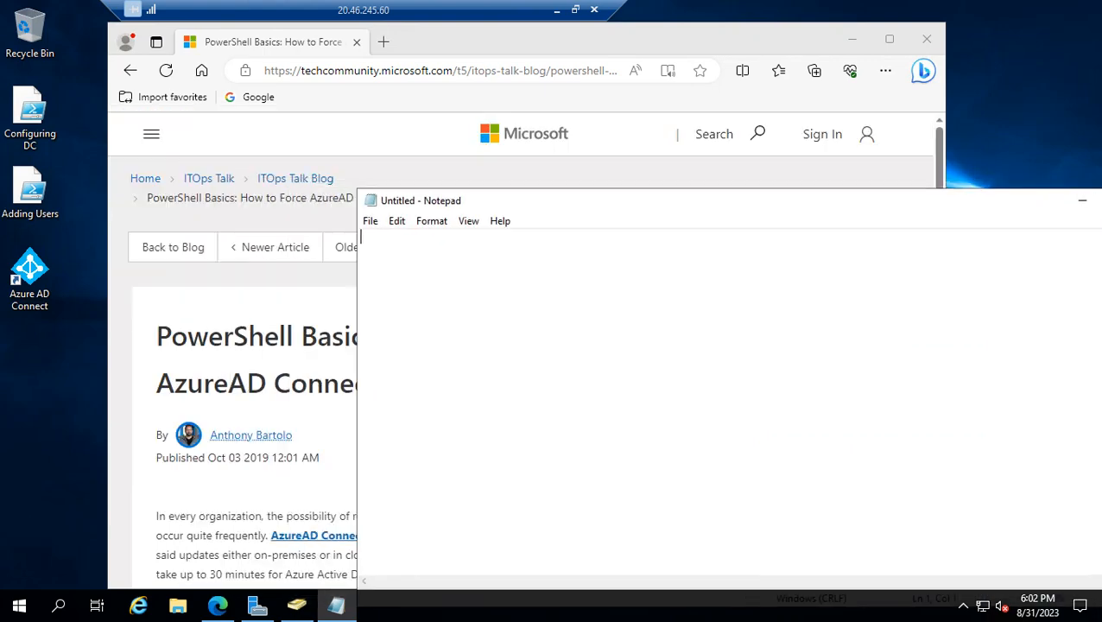
# Copy the command Import-Module ADSync from step 2 of the article into Notepad, followed by a blank line
pyautogui.click(259, 298)
pyautogui.scroll(-5, 259, 299)
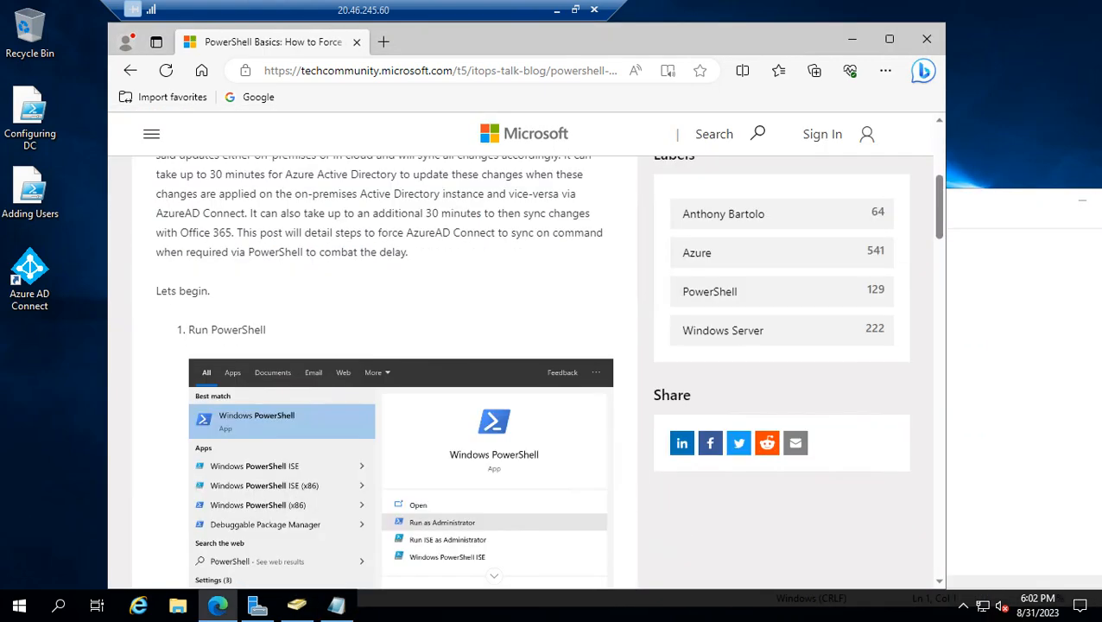
pyautogui.scroll(-1, 548, 369)
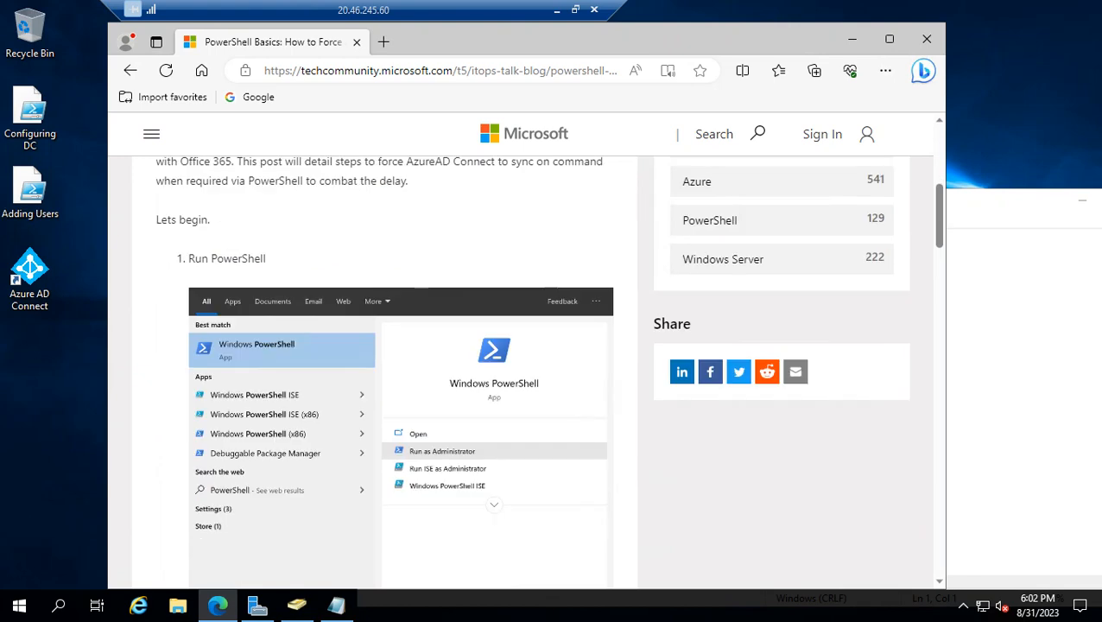
pyautogui.scroll(-9, 401, 372)
pyautogui.scroll(3, 401, 371)
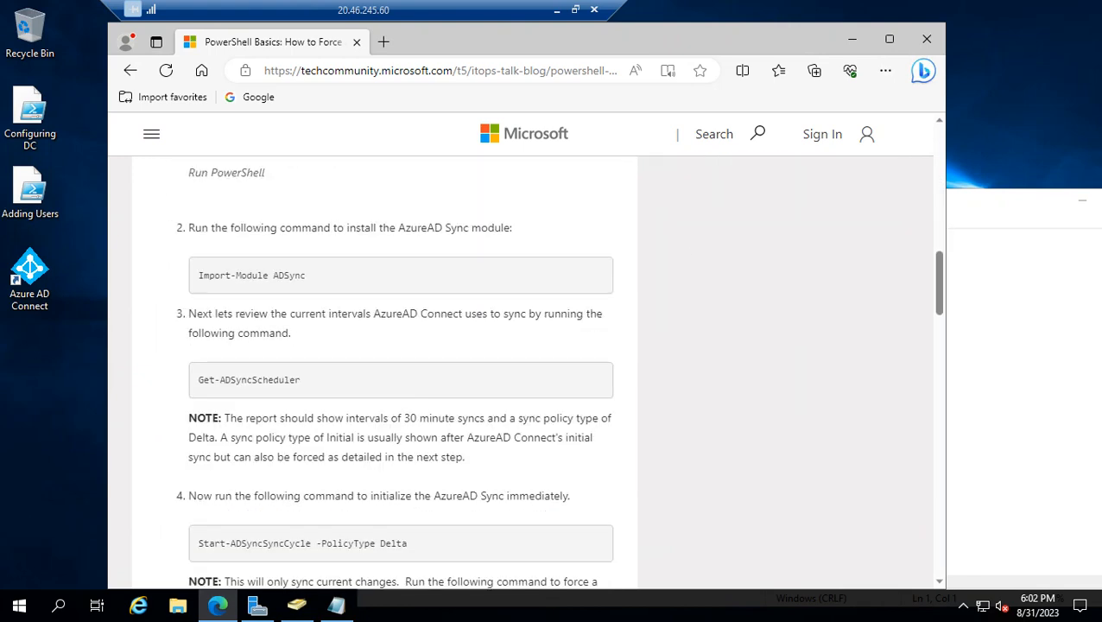
pyautogui.moveTo(307, 275); pyautogui.dragTo(197, 275)
pyautogui.hotkey('ctrl', 'c')
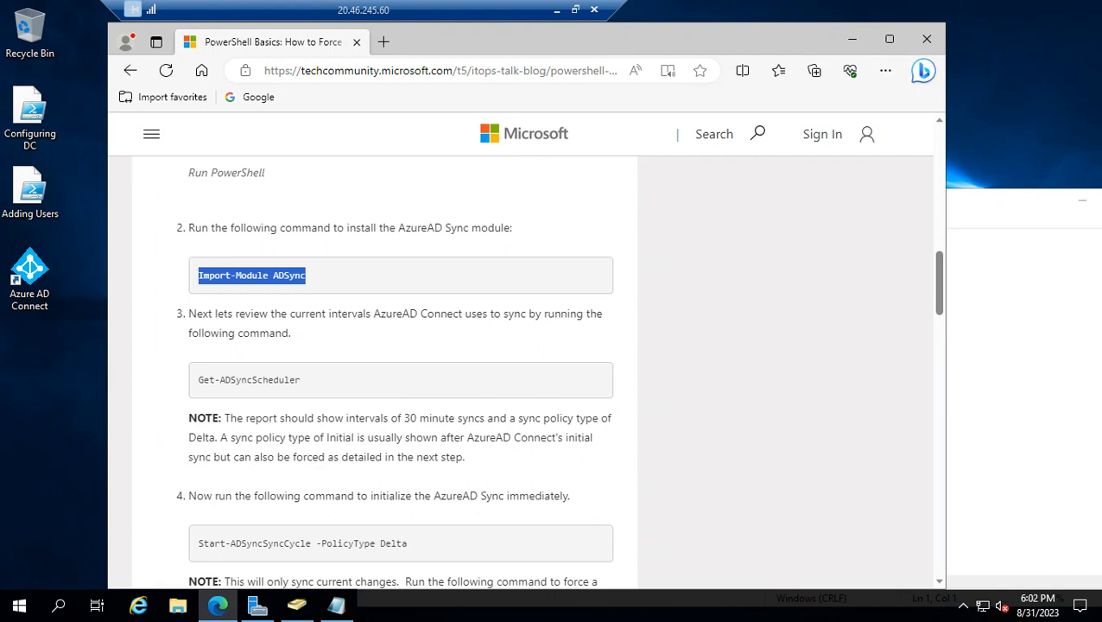
pyautogui.hotkey('alt', 'Tab')
pyautogui.hotkey('ctrl', 'v')
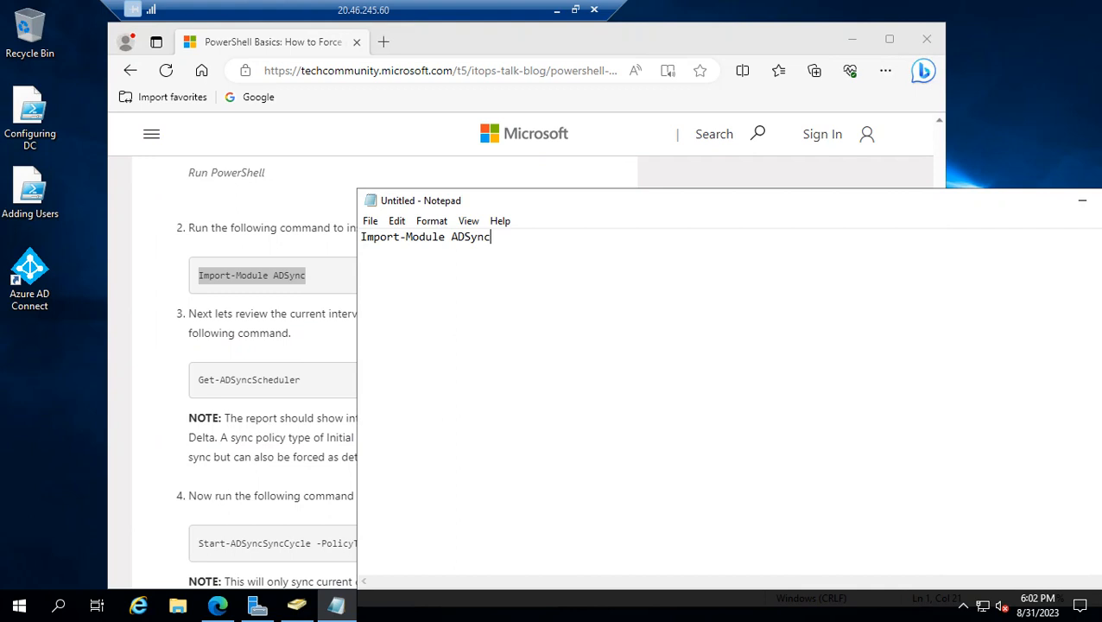
pyautogui.press('Return')
pyautogui.press('Return')
# Copy the command Get-ADSyncScheduler from step 3 of the article into Notepad, leaving a blank line after it
pyautogui.hotkey('alt', 'Tab')
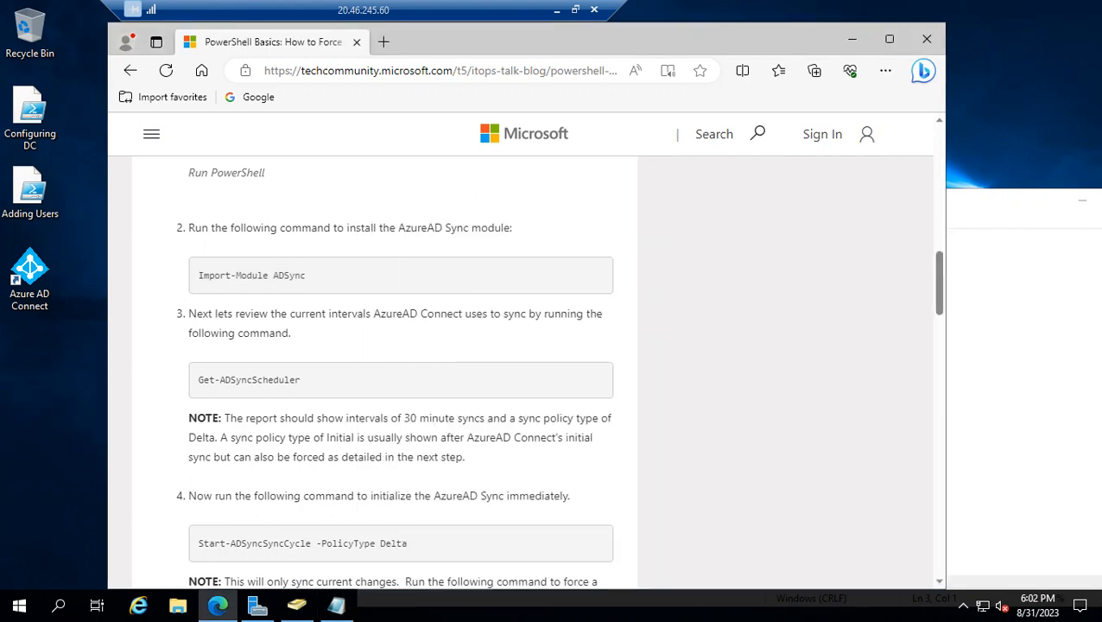
pyautogui.moveTo(300, 380); pyautogui.dragTo(198, 381)
pyautogui.hotkey('ctrl', 'c')
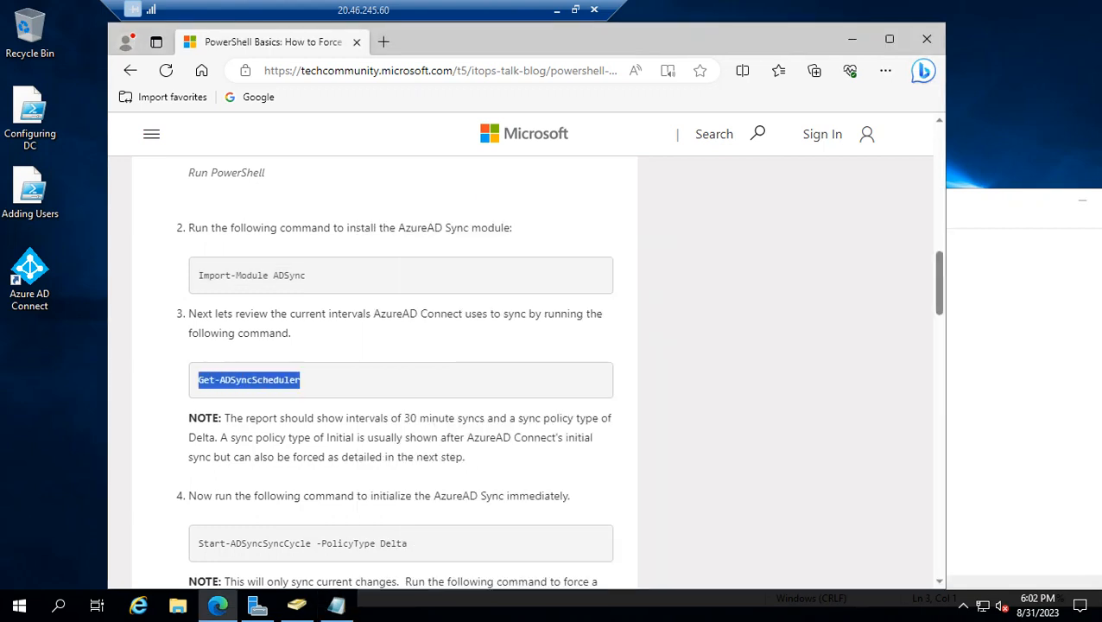
pyautogui.hotkey('alt', 'Tab')
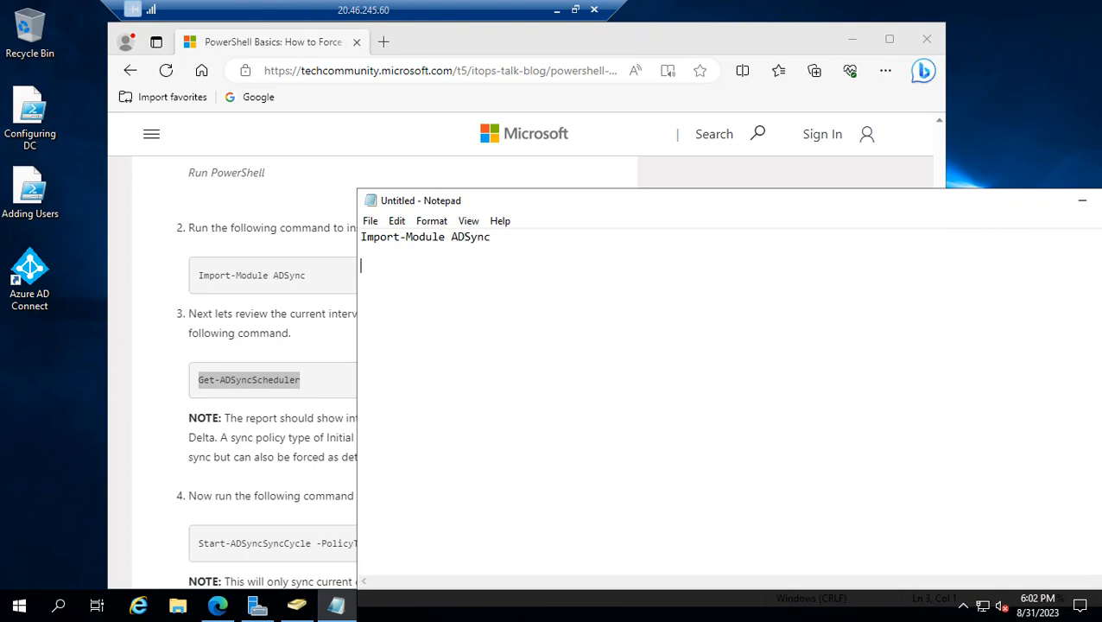
pyautogui.hotkey('ctrl', 'v')
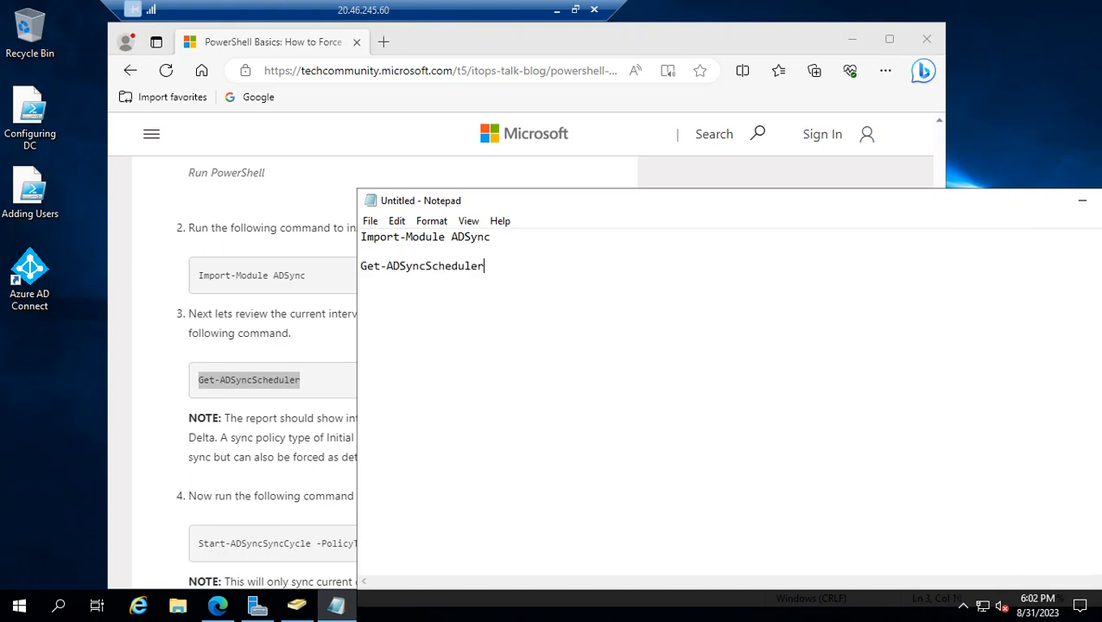
pyautogui.press('Return')
pyautogui.press('Return')
# Copy the command Start-ADSyncSyncCycle -PolicyType Delta from step 4 of the article into Notepad and add a blank line
pyautogui.click(287, 516)
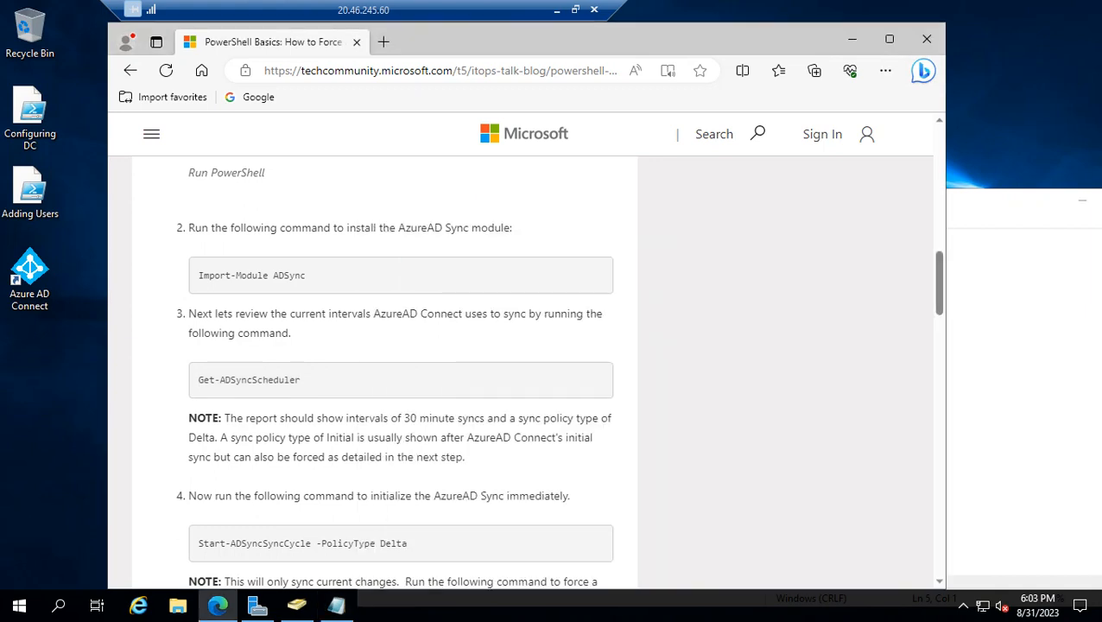
pyautogui.moveTo(408, 542); pyautogui.dragTo(198, 542)
pyautogui.hotkey('ctrl', 'c')
pyautogui.scroll(-2, 198, 543)
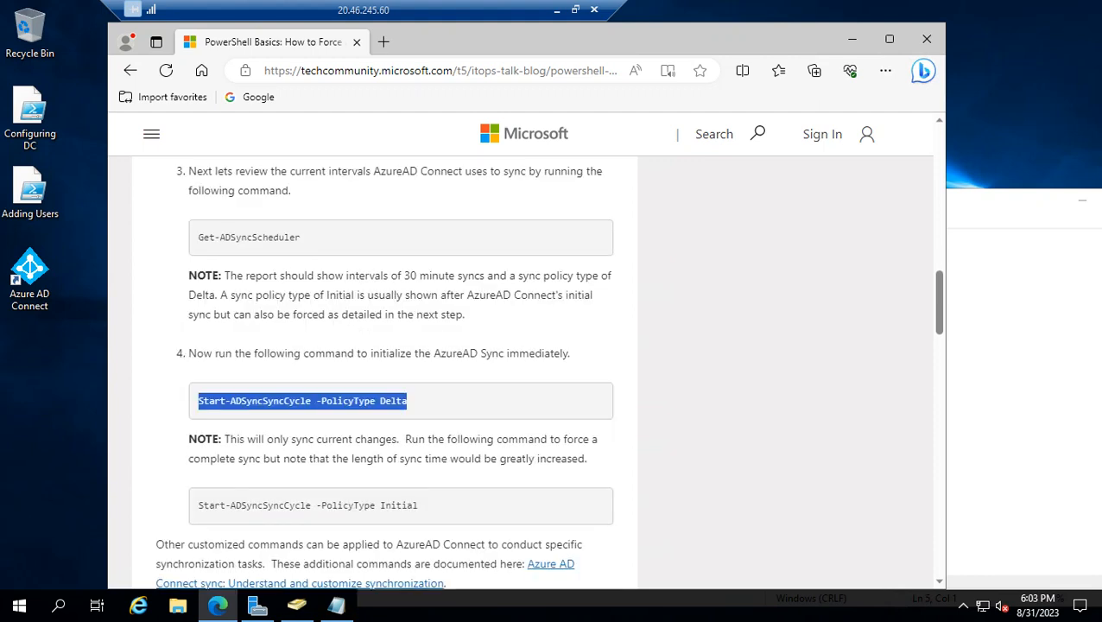
pyautogui.hotkey('alt', 'Tab')
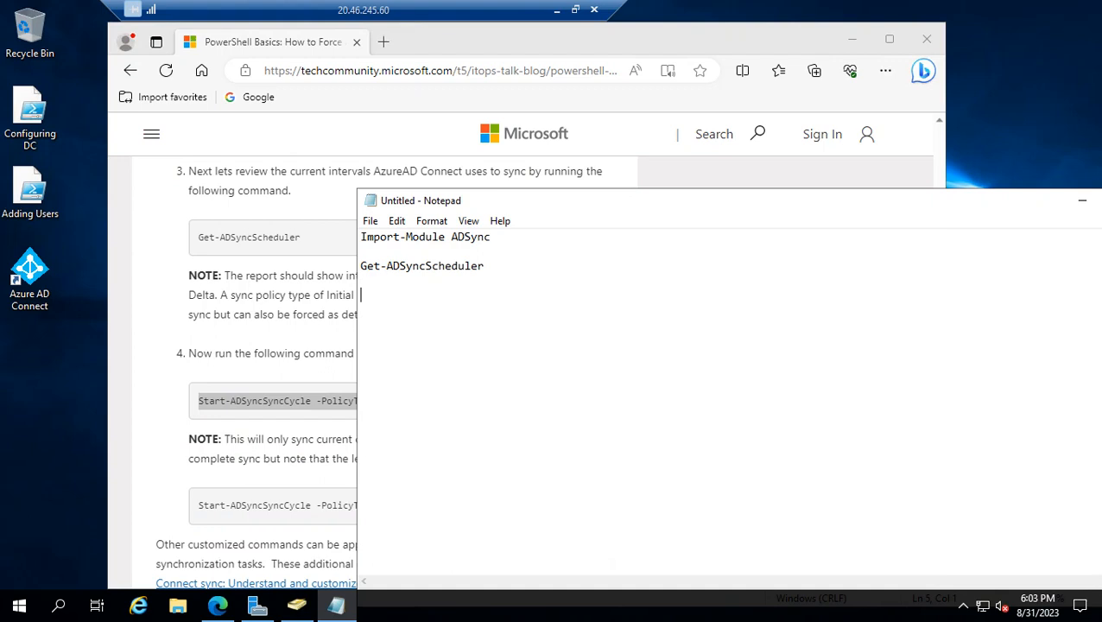
pyautogui.hotkey('ctrl', 'v')
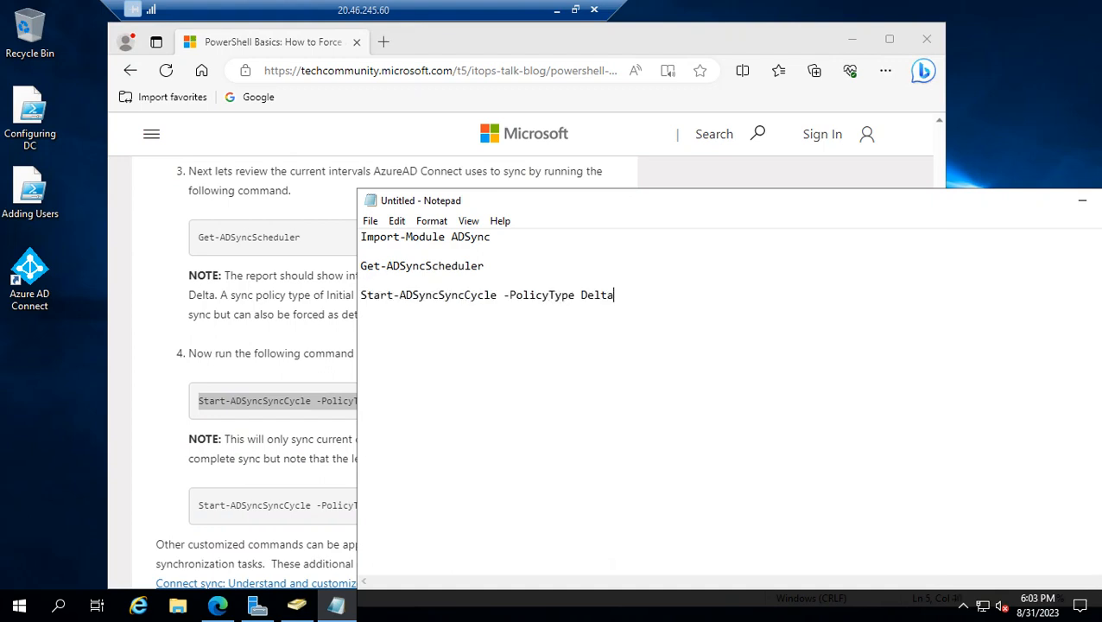
pyautogui.press('Return')
pyautogui.press('Return')
# Copy the full-sync command Start-ADSyncSyncCycle -PolicyType Initial from the article into Notepad as the last line
pyautogui.click(198, 505)
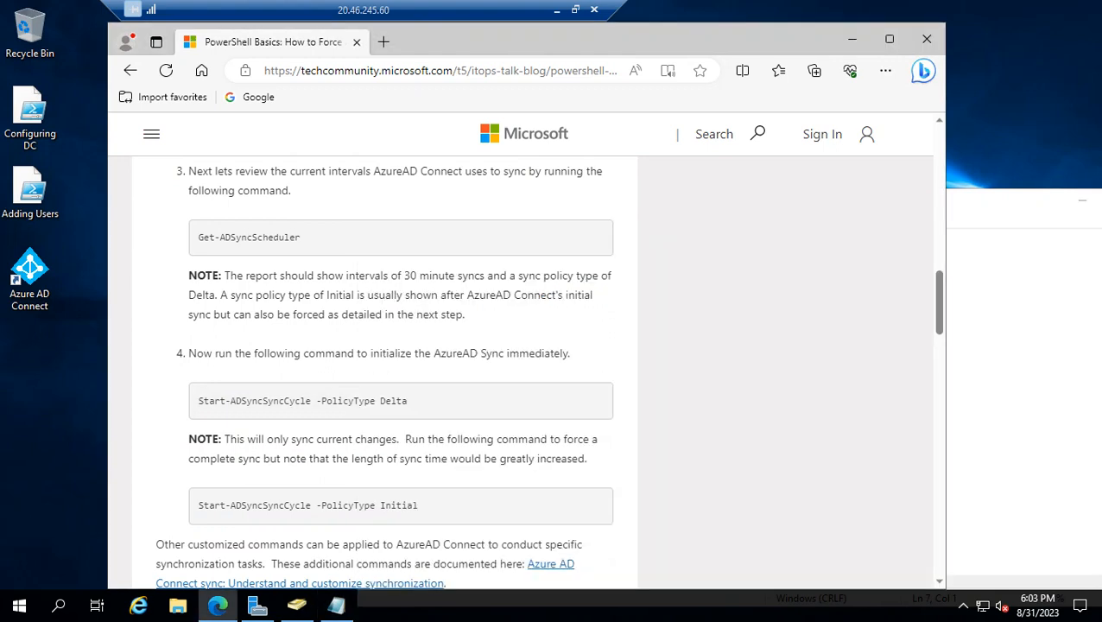
pyautogui.moveTo(418, 505); pyautogui.dragTo(198, 505)
pyautogui.hotkey('ctrl', 'c')
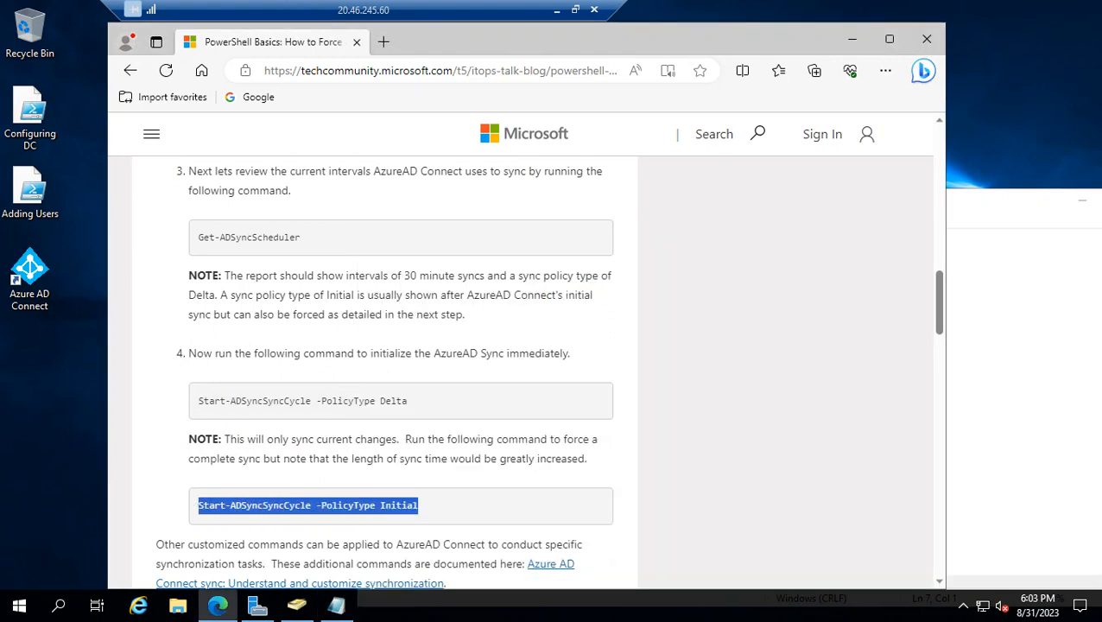
pyautogui.hotkey('alt', 'Tab')
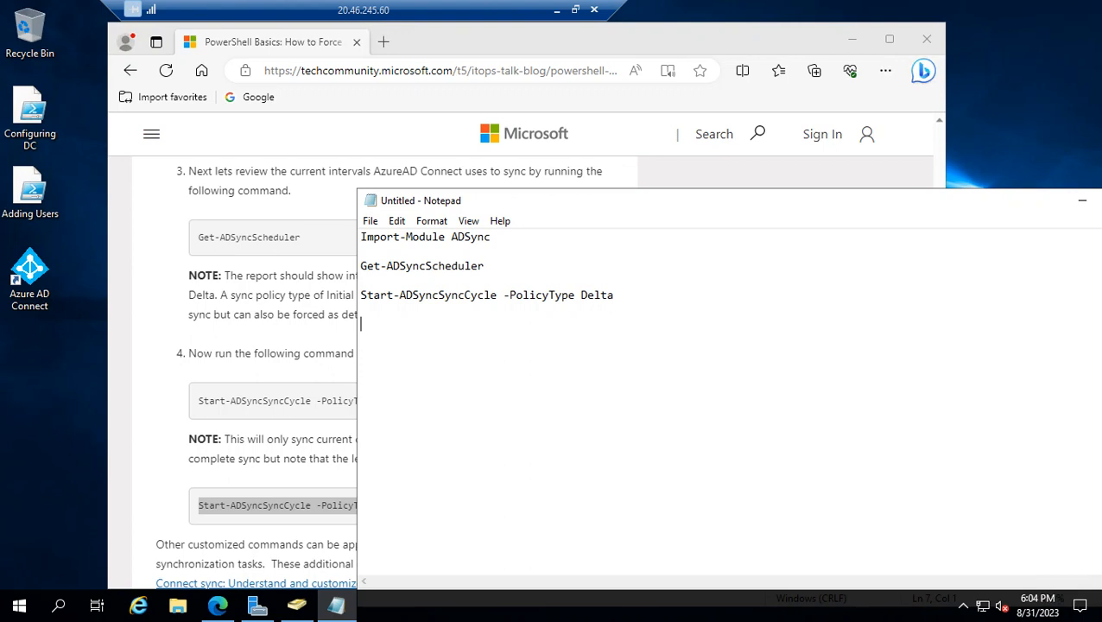
pyautogui.hotkey('ctrl', 'v')
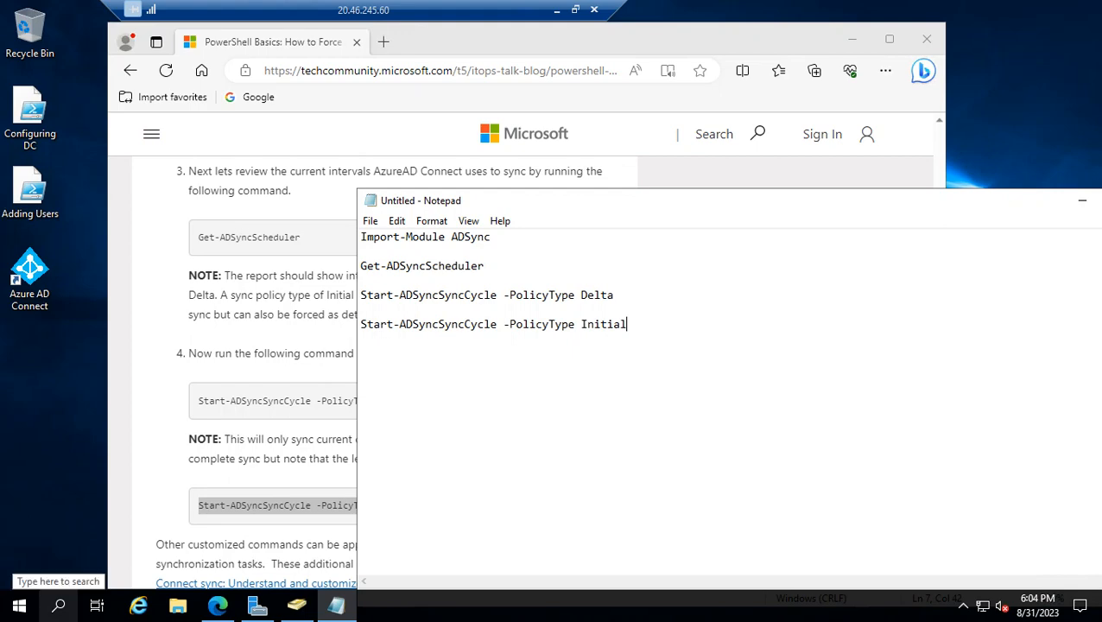
# Find Windows PowerShell on WinDC and run it as administrator
pyautogui.click(58, 606)
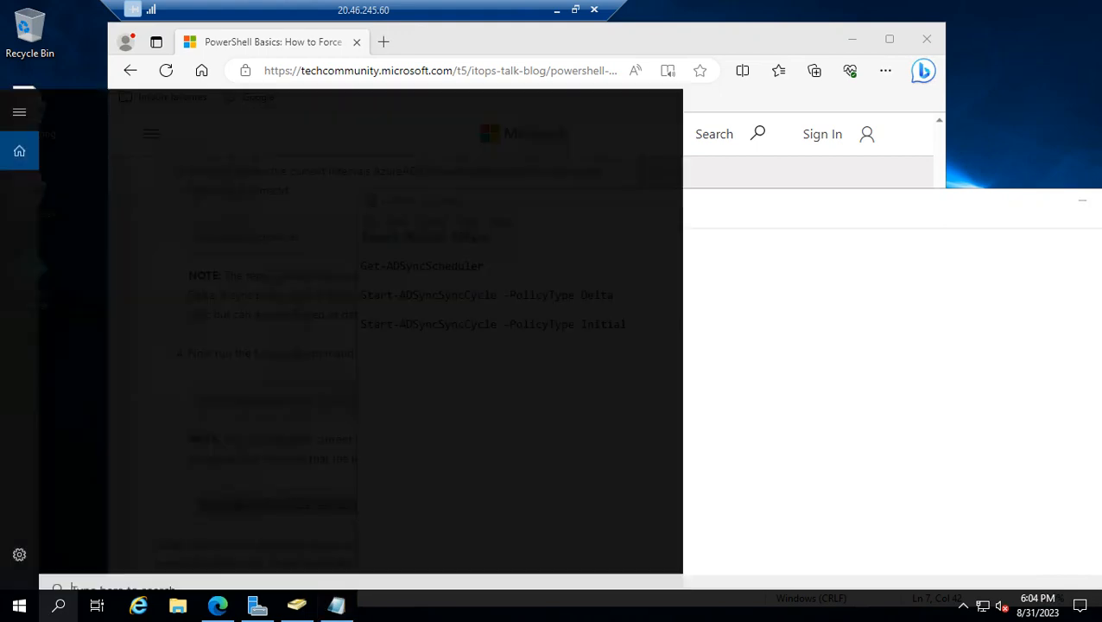
pyautogui.write('power')
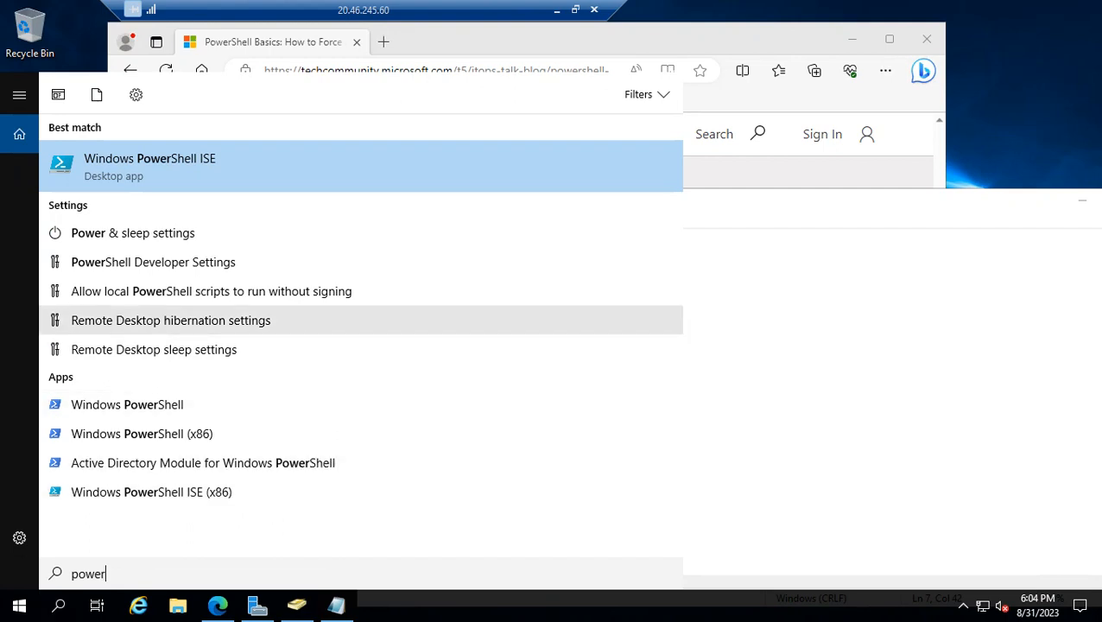
pyautogui.rightClick(181, 404)
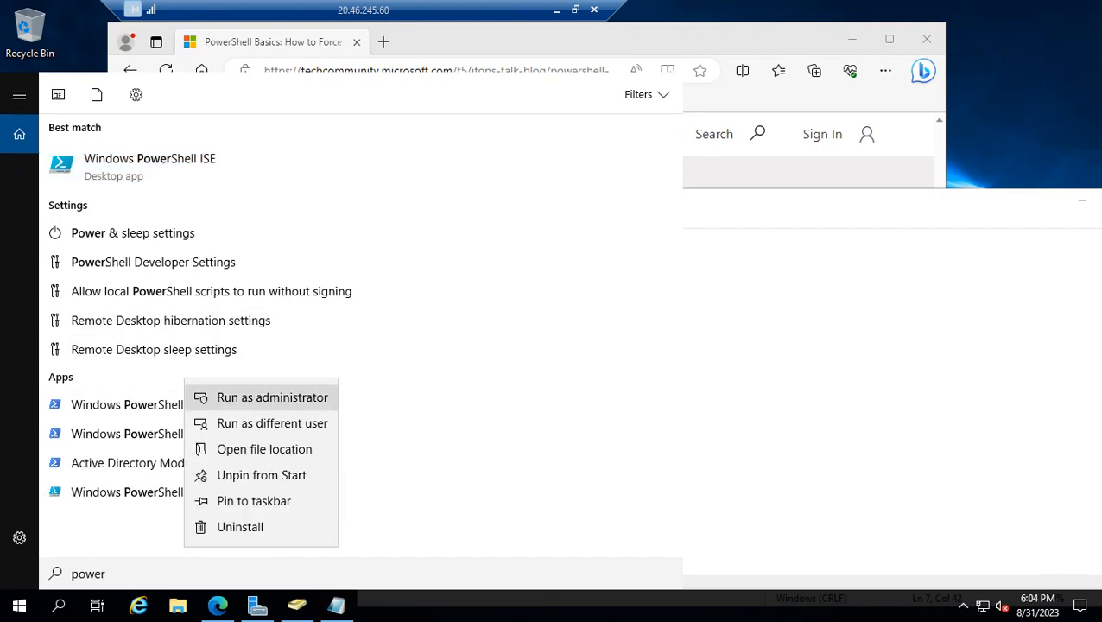
pyautogui.click(273, 397)
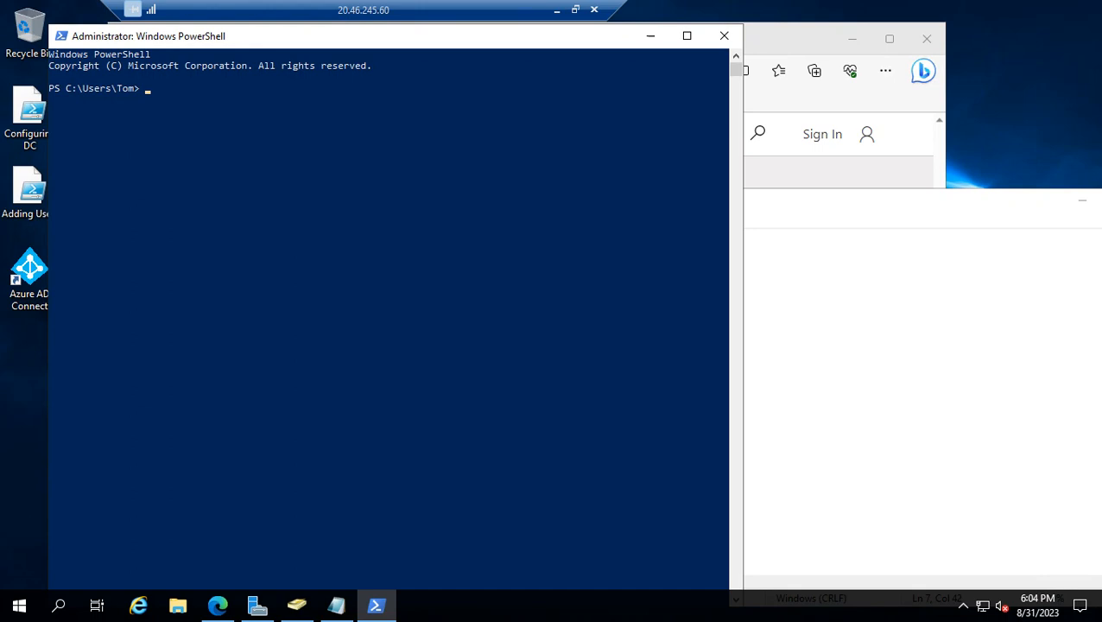
# Copy Import-Module ADSync from the Notepad notes and run it in the administrator PowerShell session
pyautogui.click(795, 251)
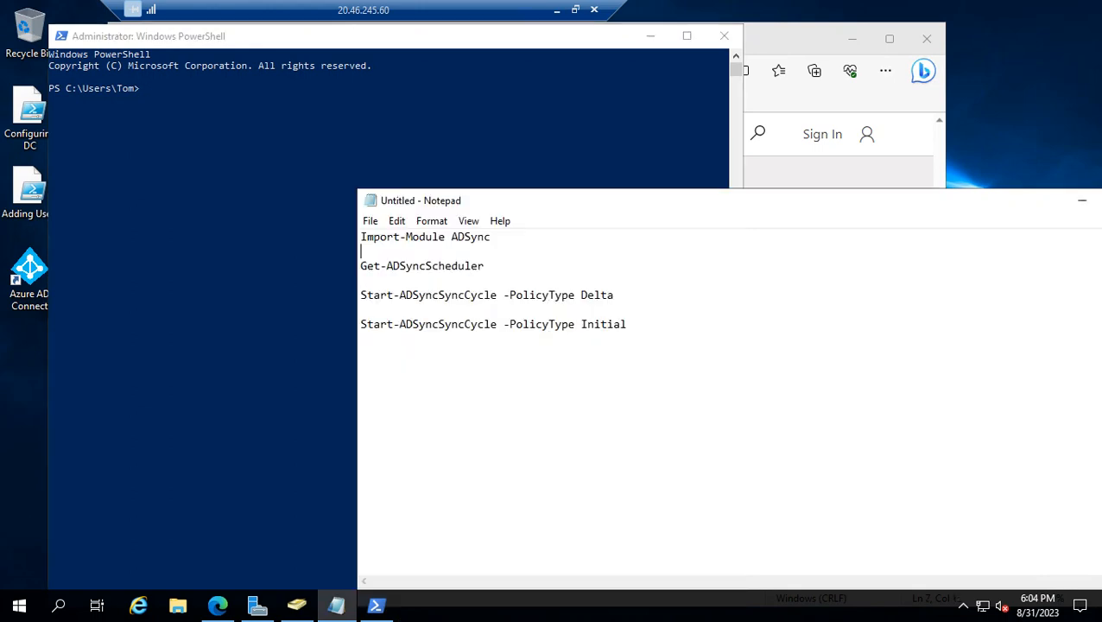
pyautogui.moveTo(491, 237); pyautogui.dragTo(361, 237)
pyautogui.hotkey('ctrl', 'c')
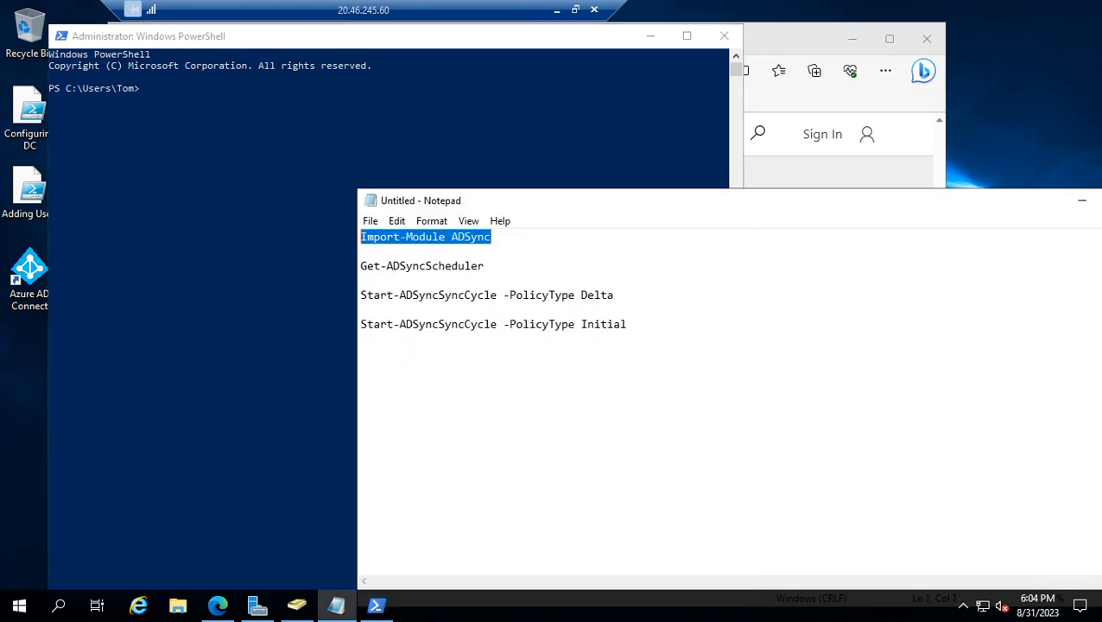
pyautogui.click(221, 155)
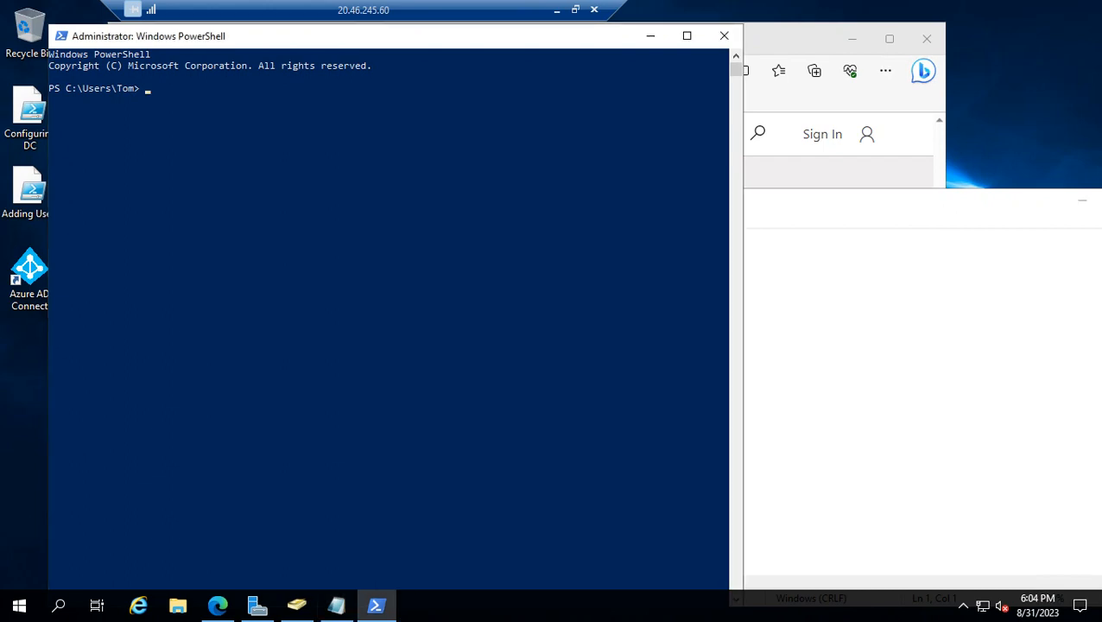
pyautogui.hotkey('ctrl', 'v')
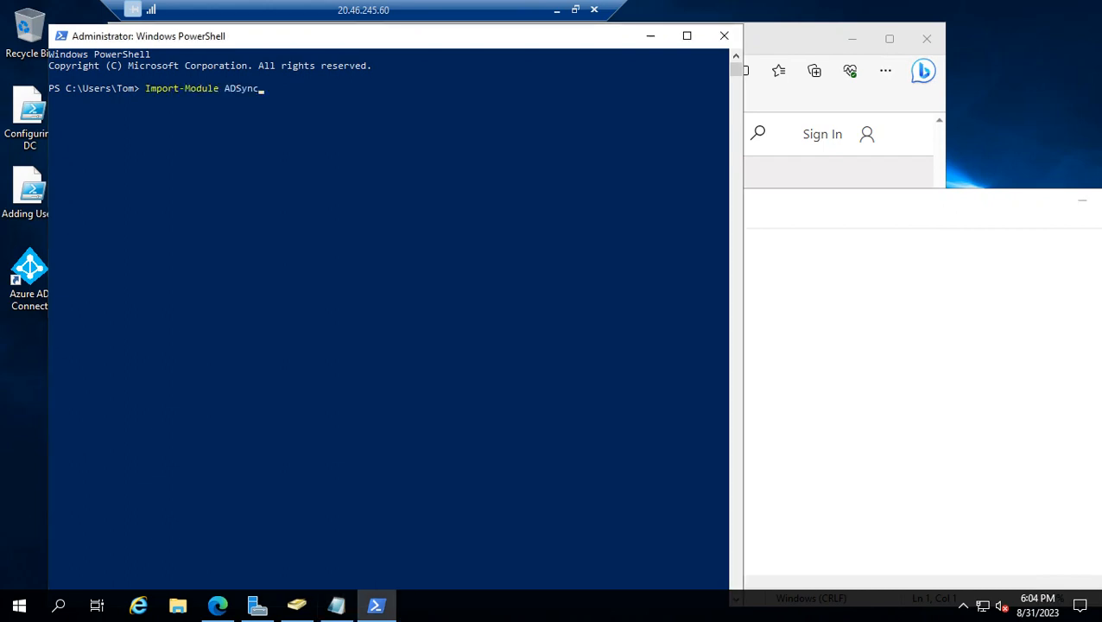
pyautogui.press('Return')
# Copy Get-ADSyncScheduler from the Notepad notes and run it in PowerShell to review the sync interval settings
pyautogui.hotkey('alt', 'Tab')
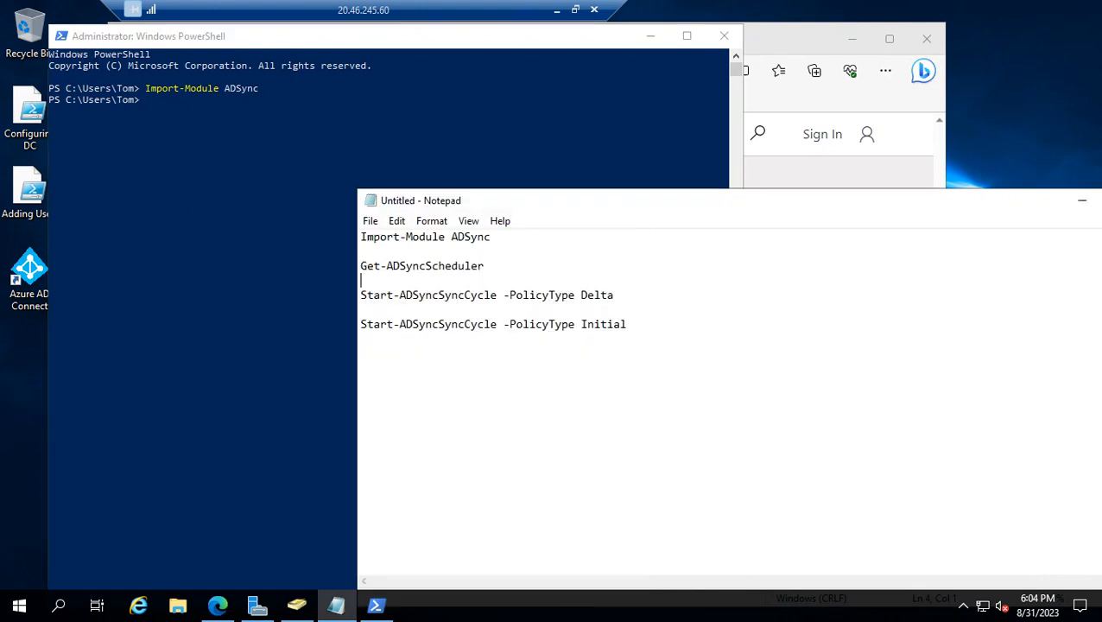
pyautogui.press('Left')
pyautogui.hotkey('shift', 'Home')
pyautogui.hotkey('ctrl', 'c')
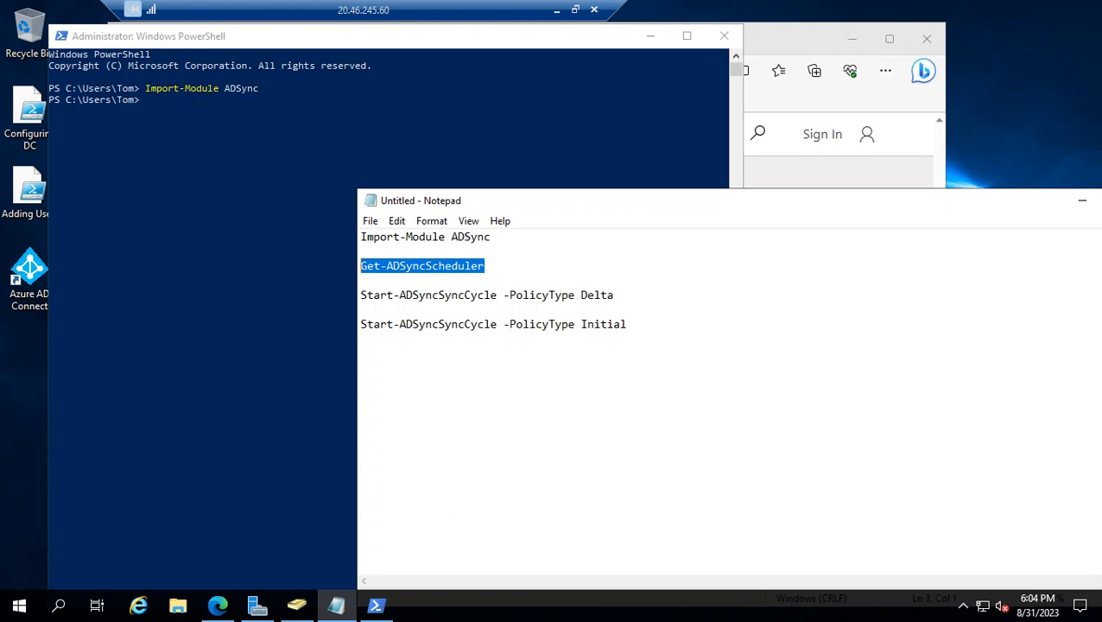
pyautogui.hotkey('alt', 'Tab')
pyautogui.hotkey('ctrl', 'v')
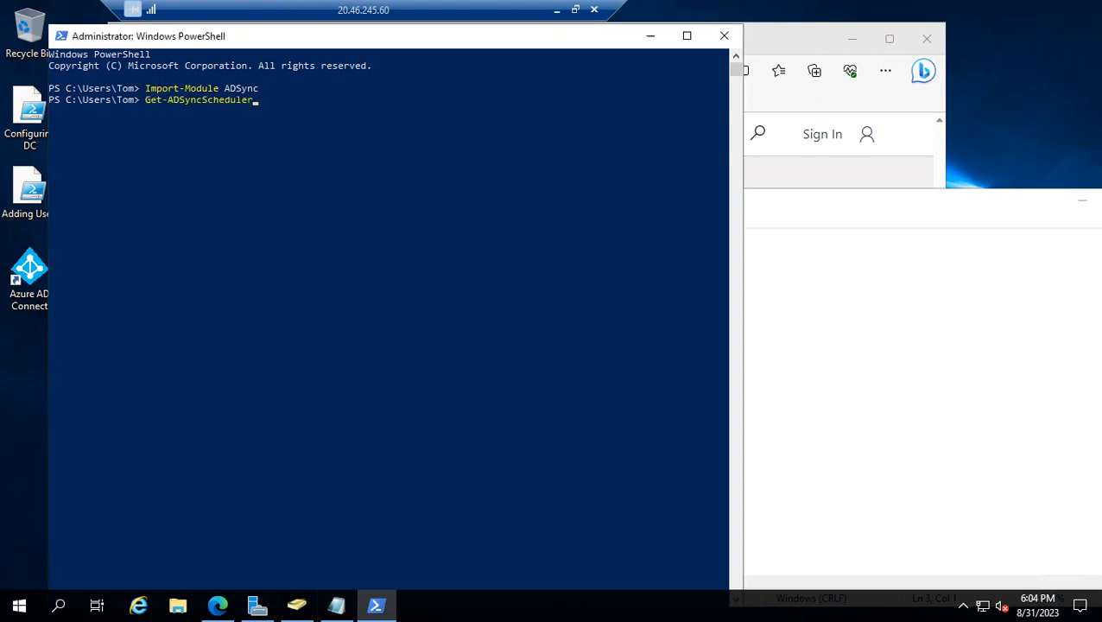
pyautogui.press('Return')
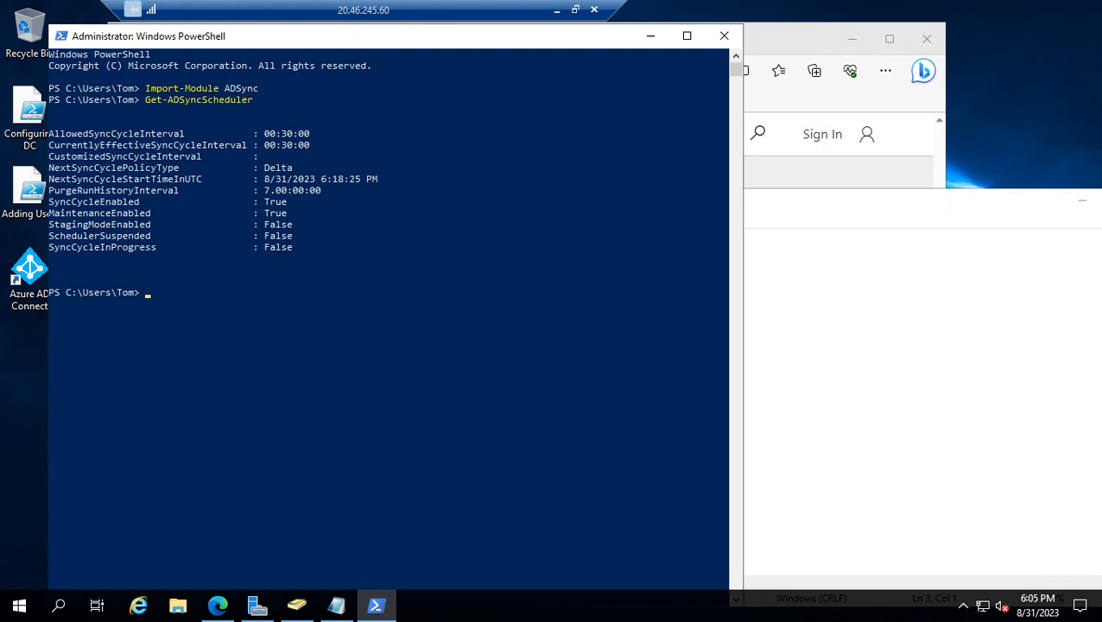
# Copy Start-ADSyncSyncCycle -PolicyType Delta from the Notepad notes and run it in the administrator PowerShell session
pyautogui.click(821, 251)
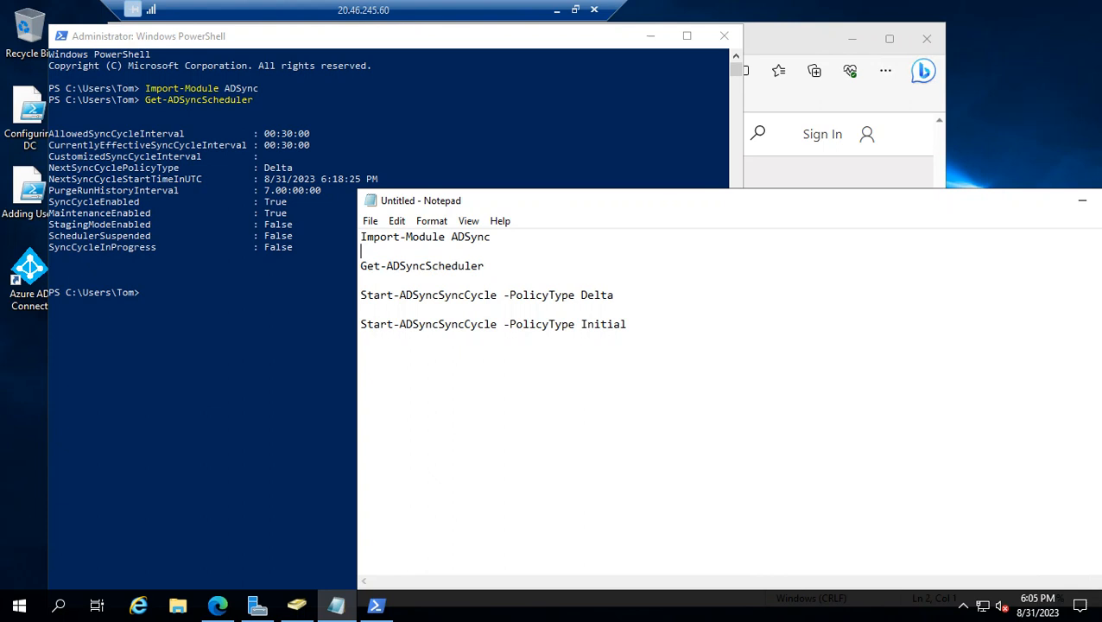
pyautogui.moveTo(615, 294); pyautogui.dragTo(361, 295)
pyautogui.hotkey('ctrl', 'c')
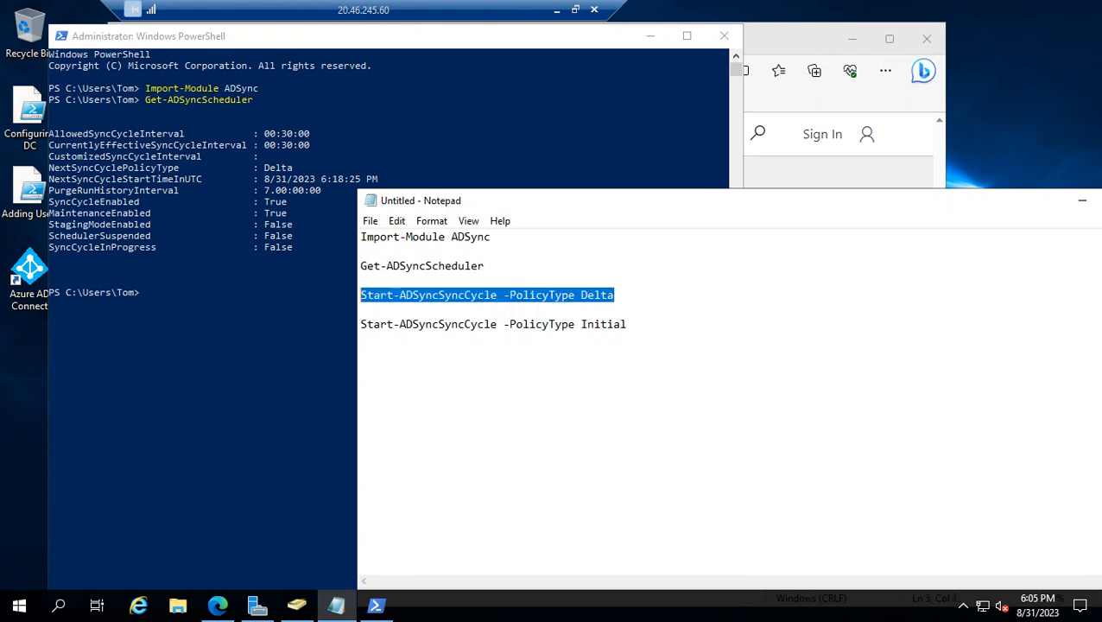
pyautogui.hotkey('alt', 'Tab')
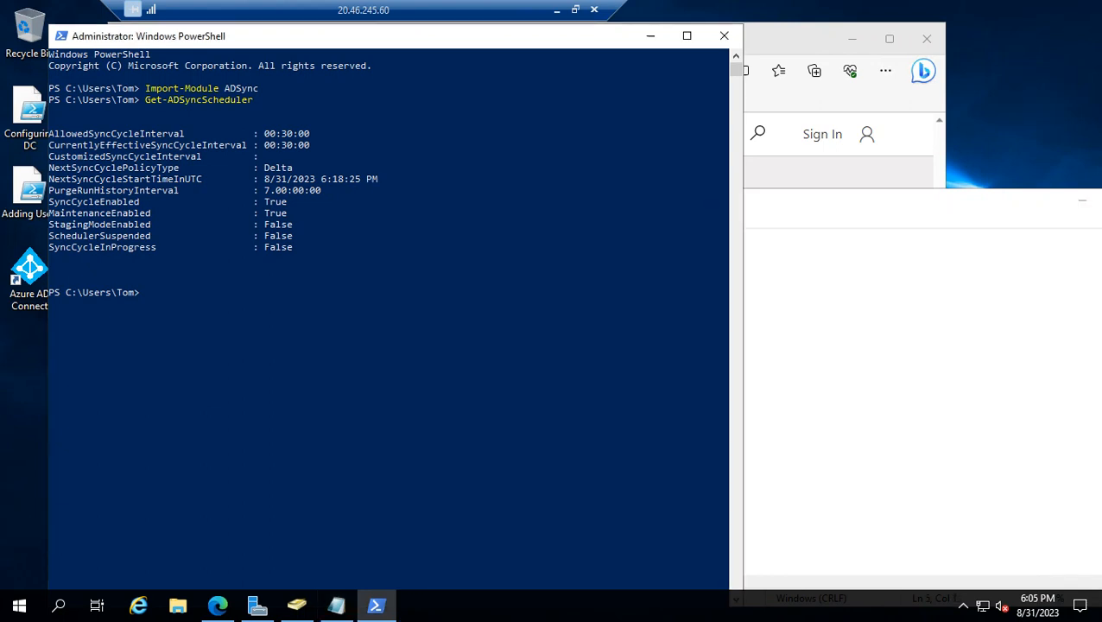
pyautogui.hotkey('ctrl', 'v')
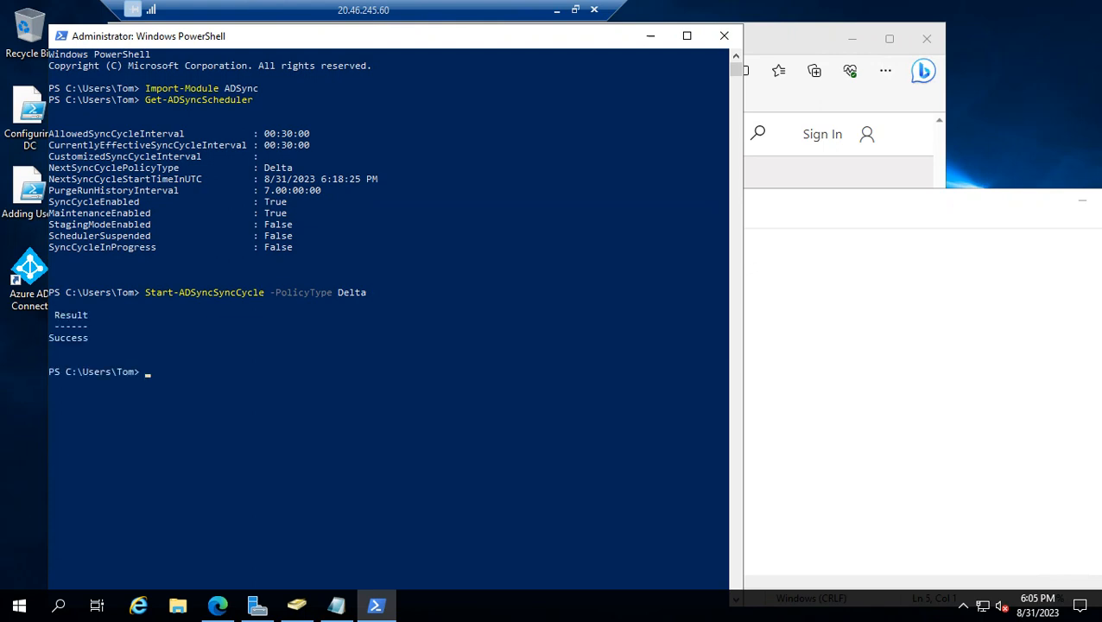
# Open Synchronization Service on WinDC and review the connector operations for the delta import, synchronization and export runs
pyautogui.hotkey('alt', 'Tab')
pyautogui.click(19, 605)
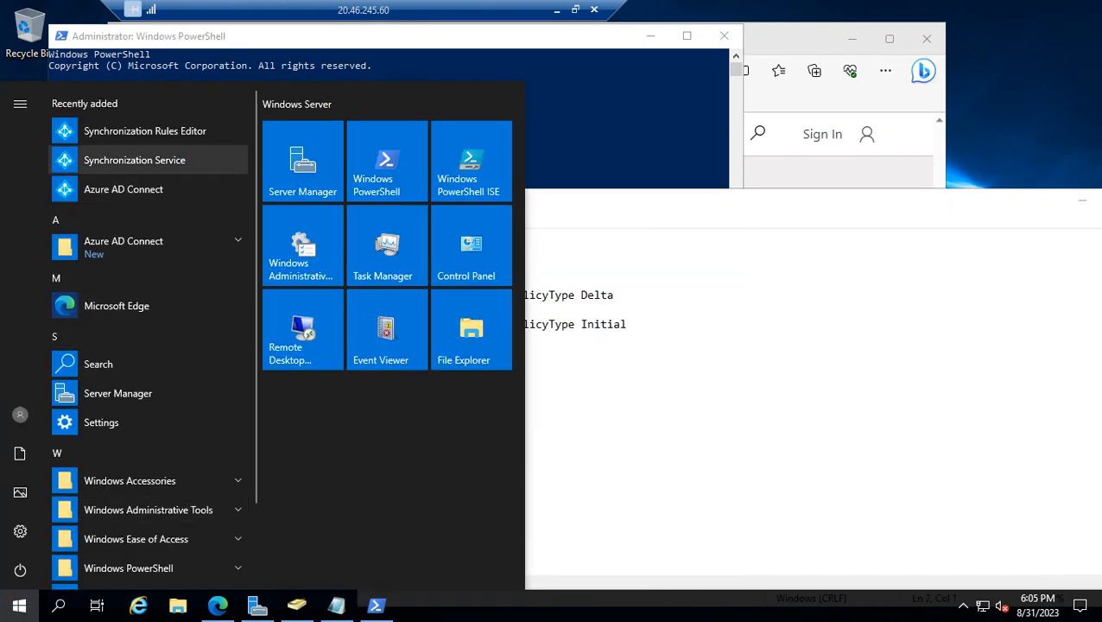
pyautogui.click(134, 160)
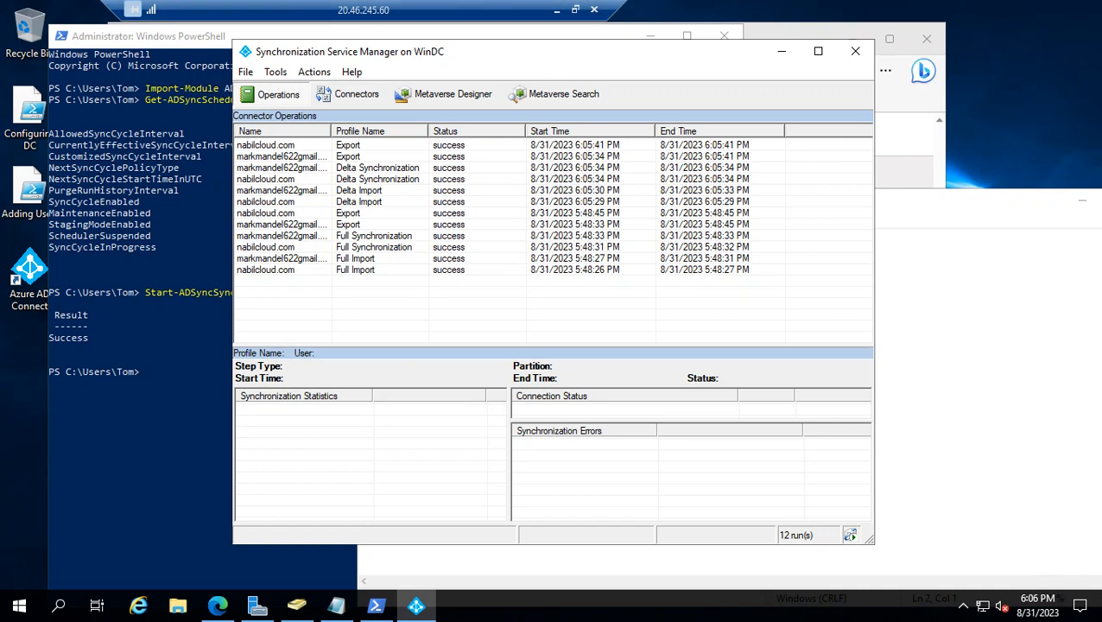
pyautogui.click(557, 11)
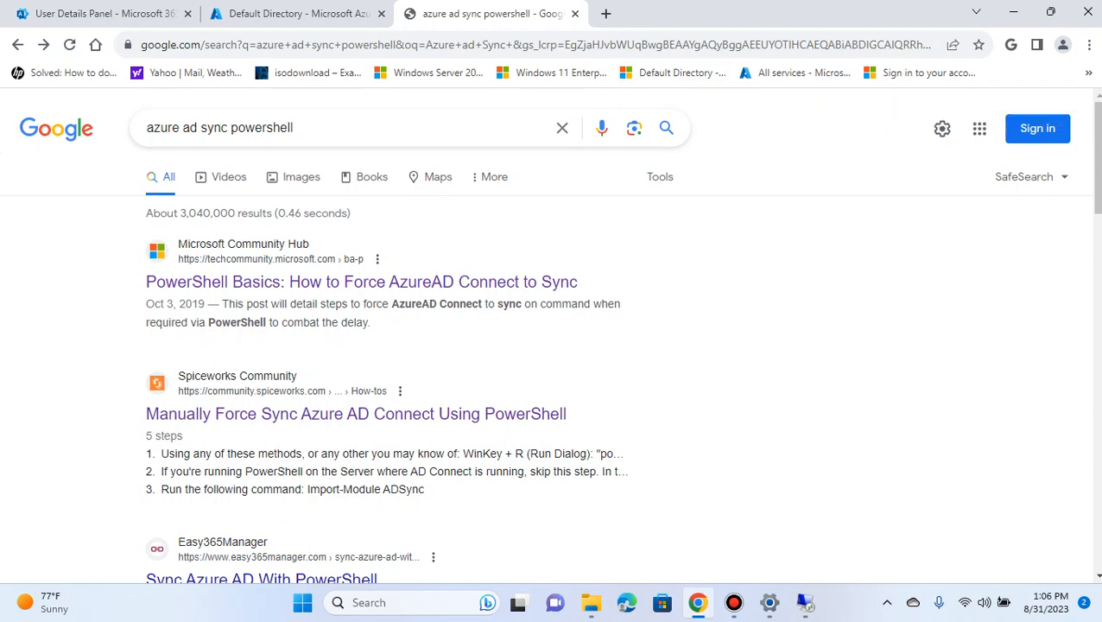
pyautogui.click(803, 602)
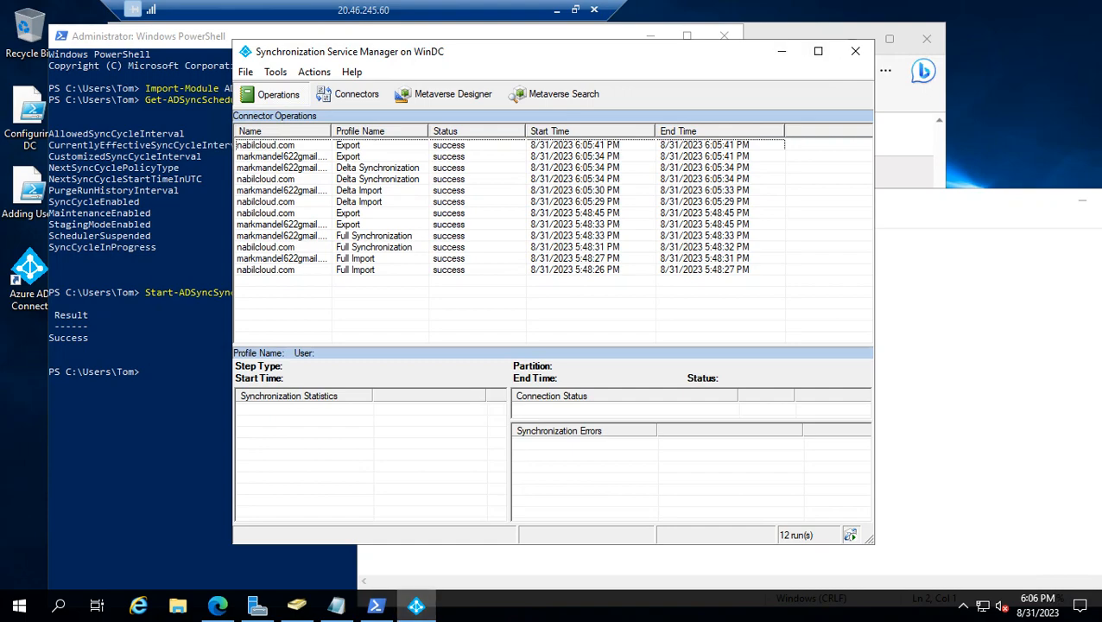
# Leave the remote session and check the Azure AD Connect sync status on the Default Directory overview in the Azure portal
pyautogui.click(556, 9)
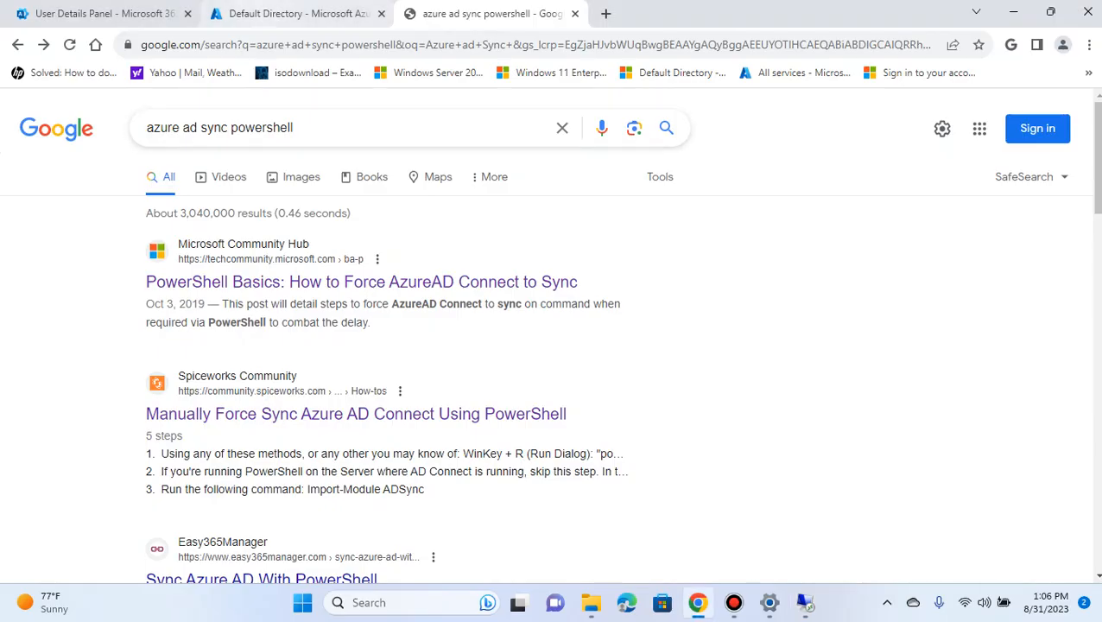
pyautogui.click(293, 13)
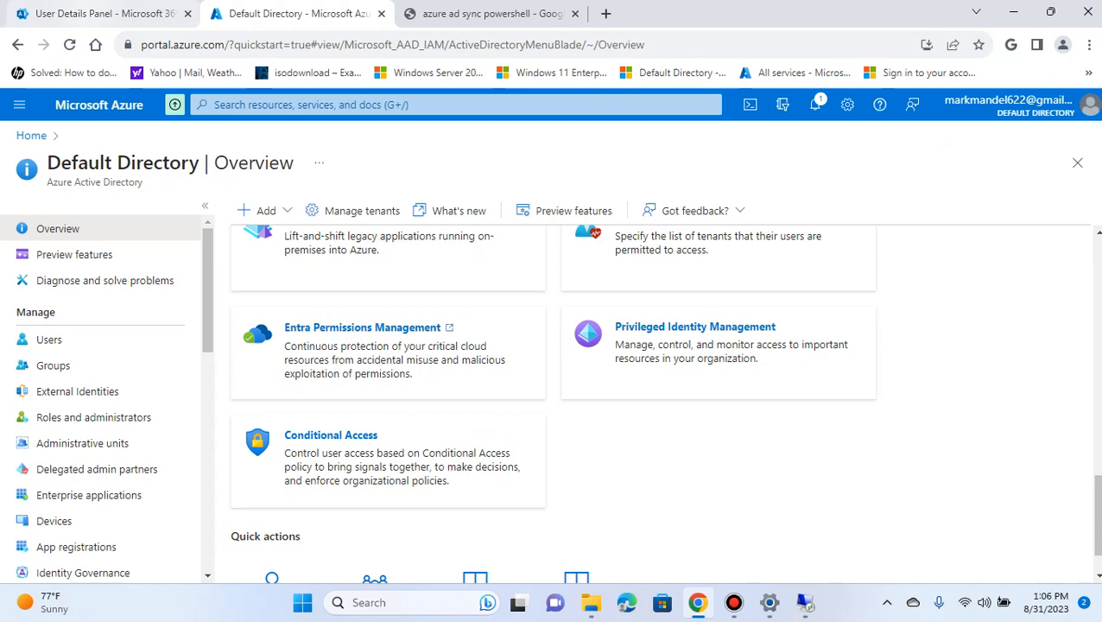
pyautogui.scroll(3, 664, 402)
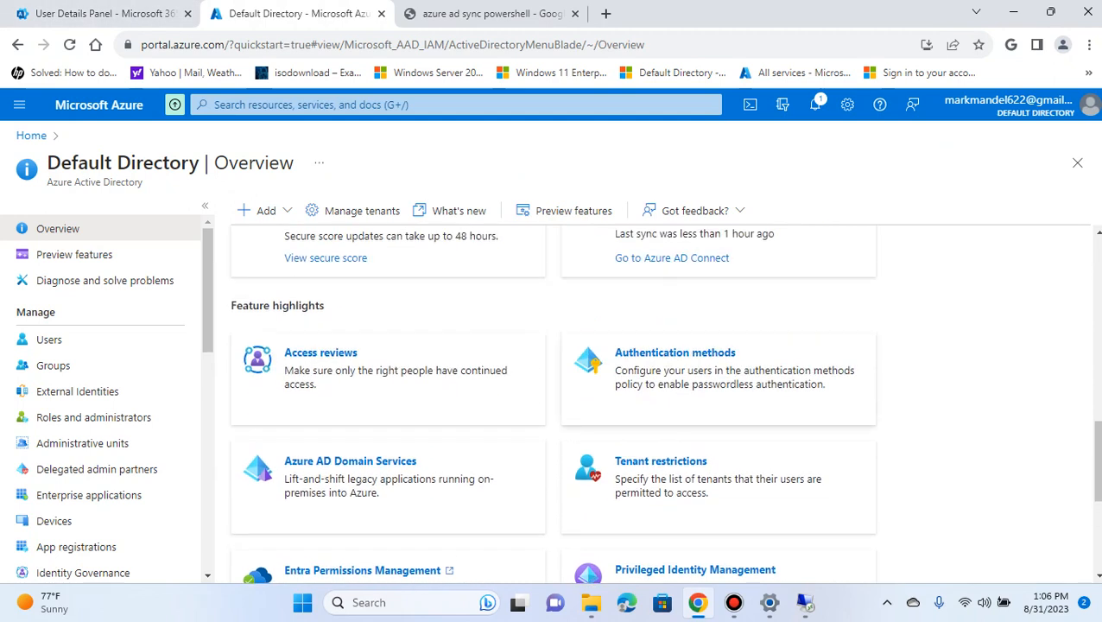